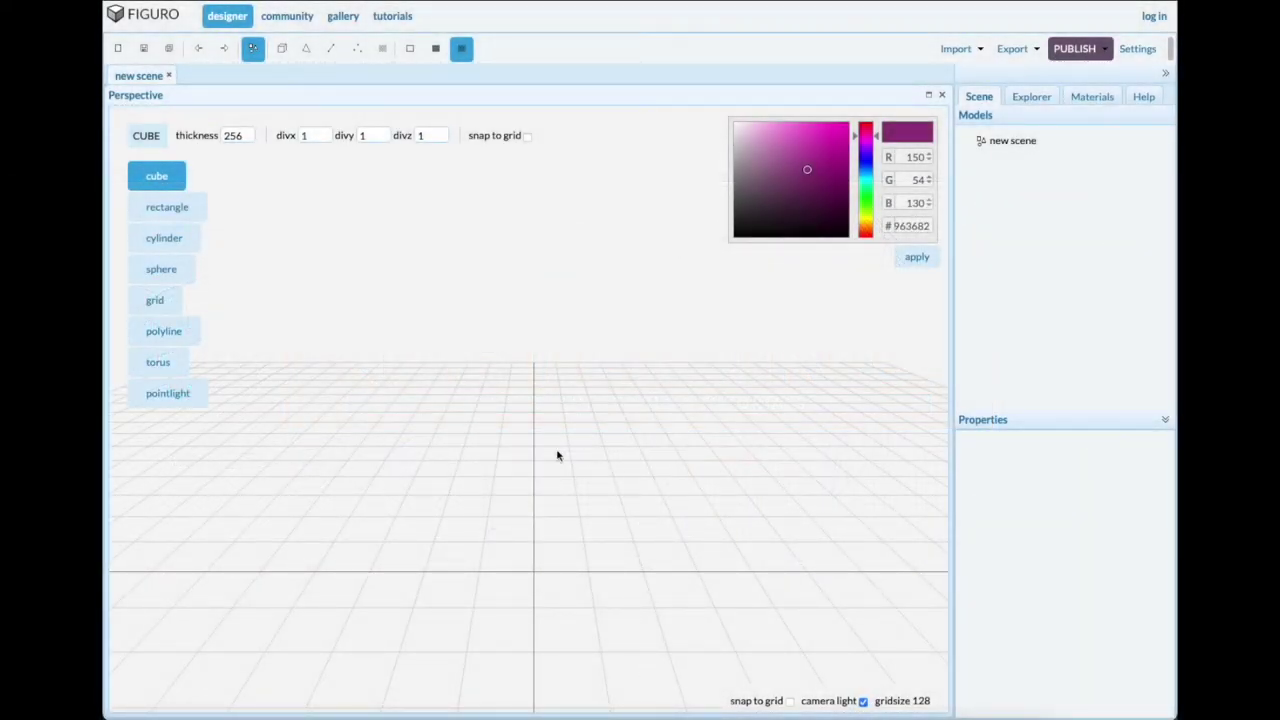
Add the medieval hatchets picture to the scene as the top background image.
right_click(560, 507)
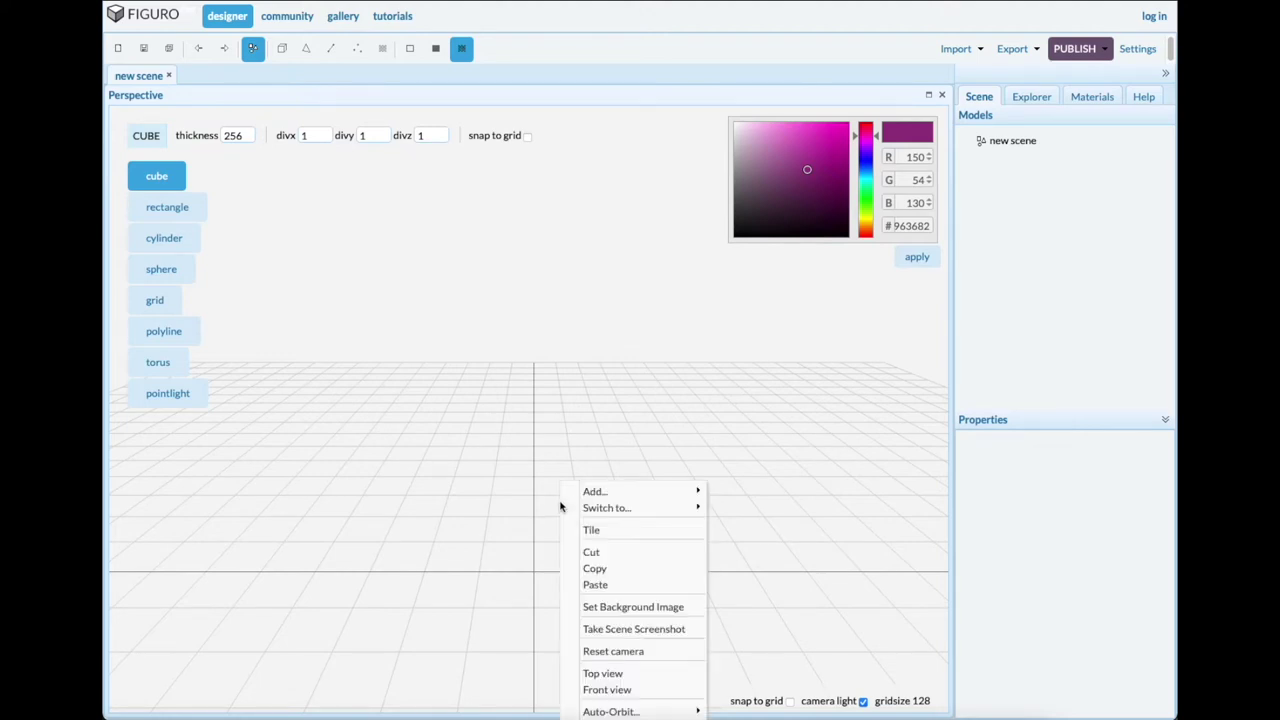
click(606, 607)
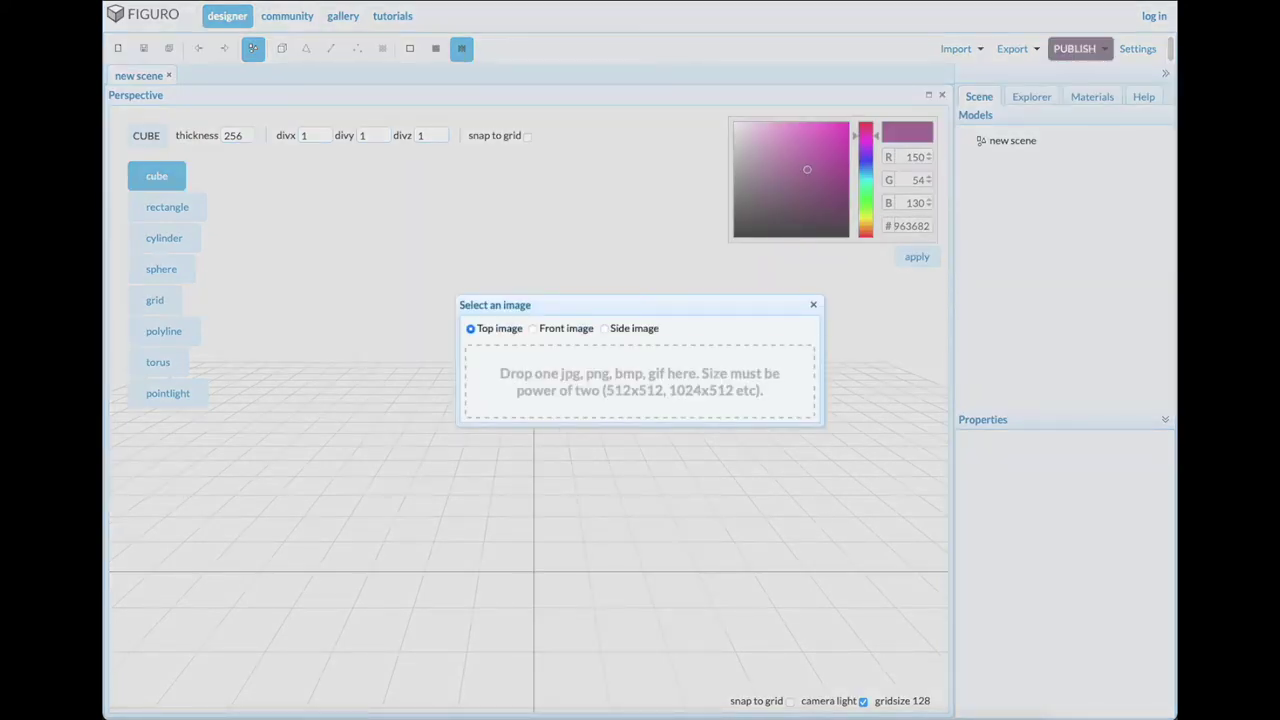
drag(530, 400, 588, 385)
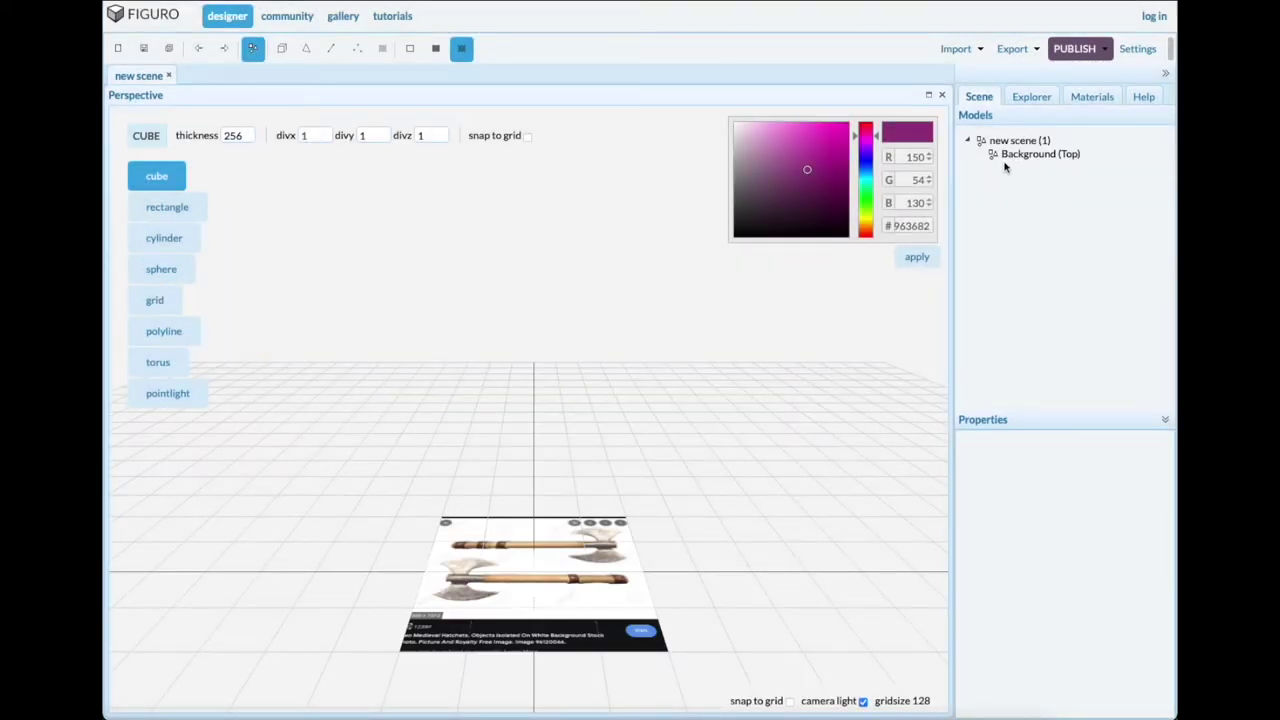
In top view, reposition the background image along X and Z so the upper axe's head sits on the origin.
right_click(708, 437)
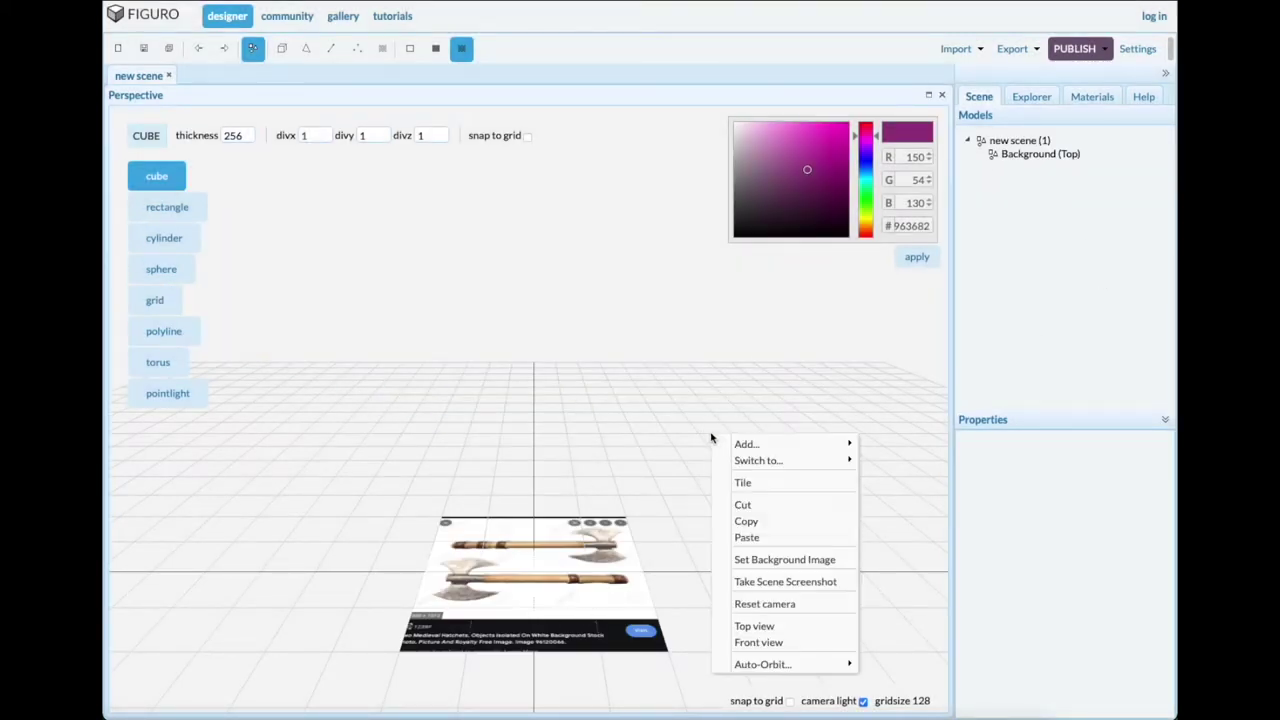
click(755, 626)
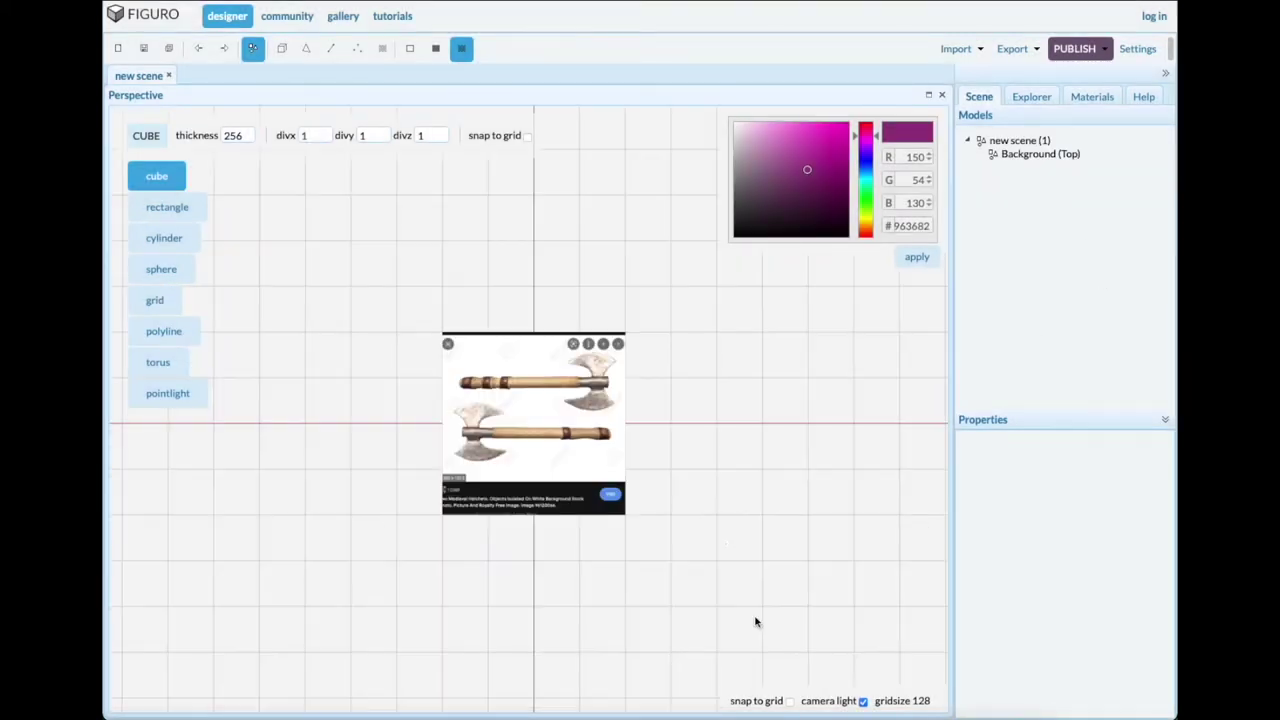
click(1038, 155)
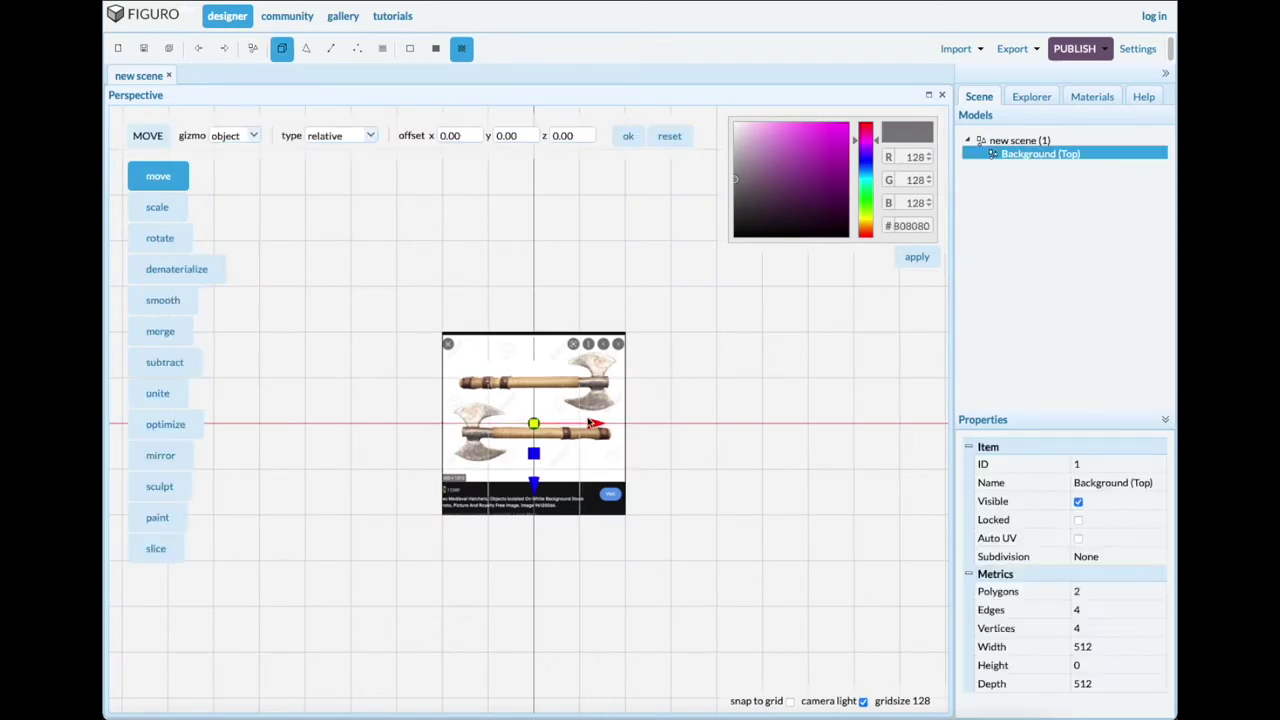
scroll(590, 424, up, 5)
drag(557, 434, 446, 437)
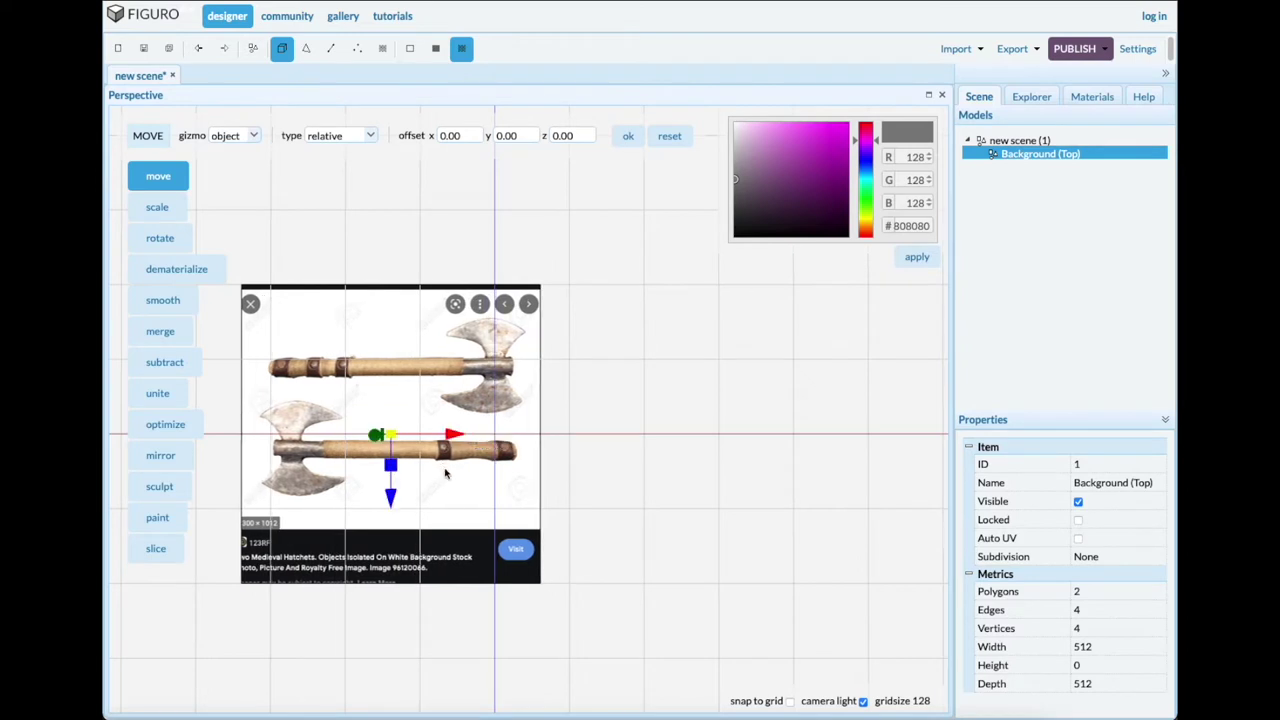
drag(392, 495, 393, 558)
scroll(485, 452, up, 5)
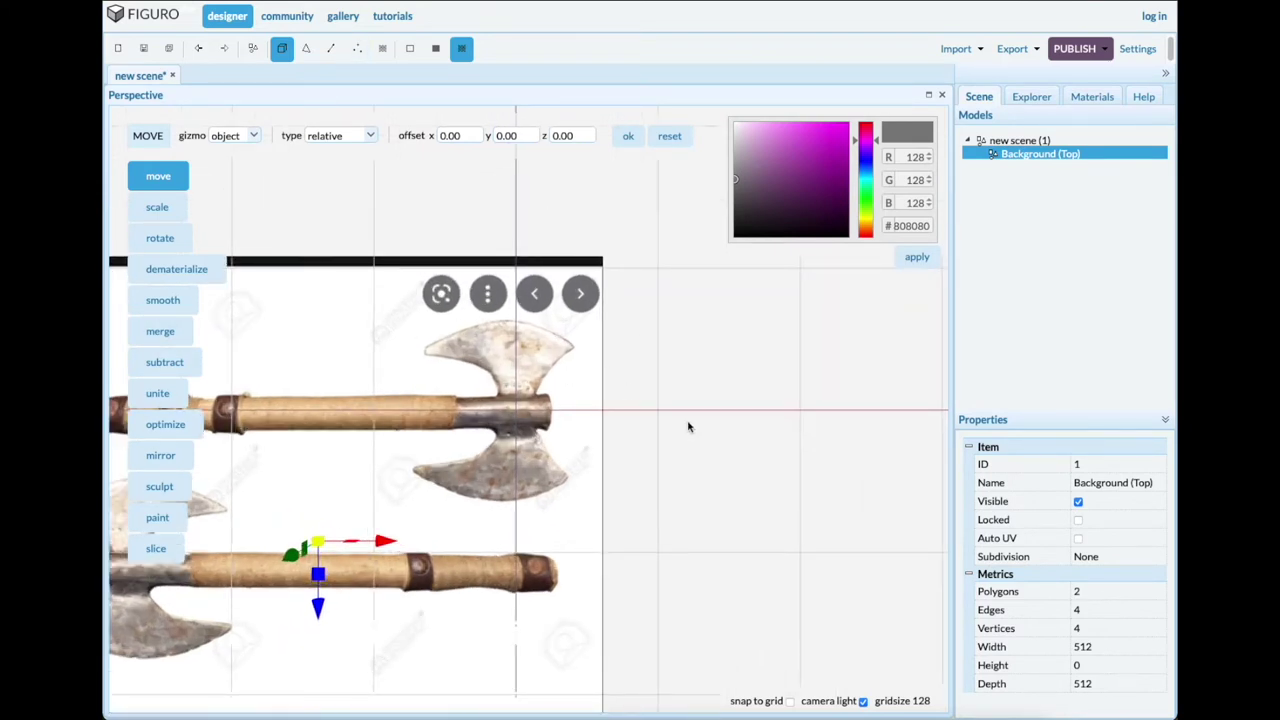
Draw a 16-sided cylinder about 102 wide with thickness 256 over the upper axe's handle, beside the blades.
click(253, 48)
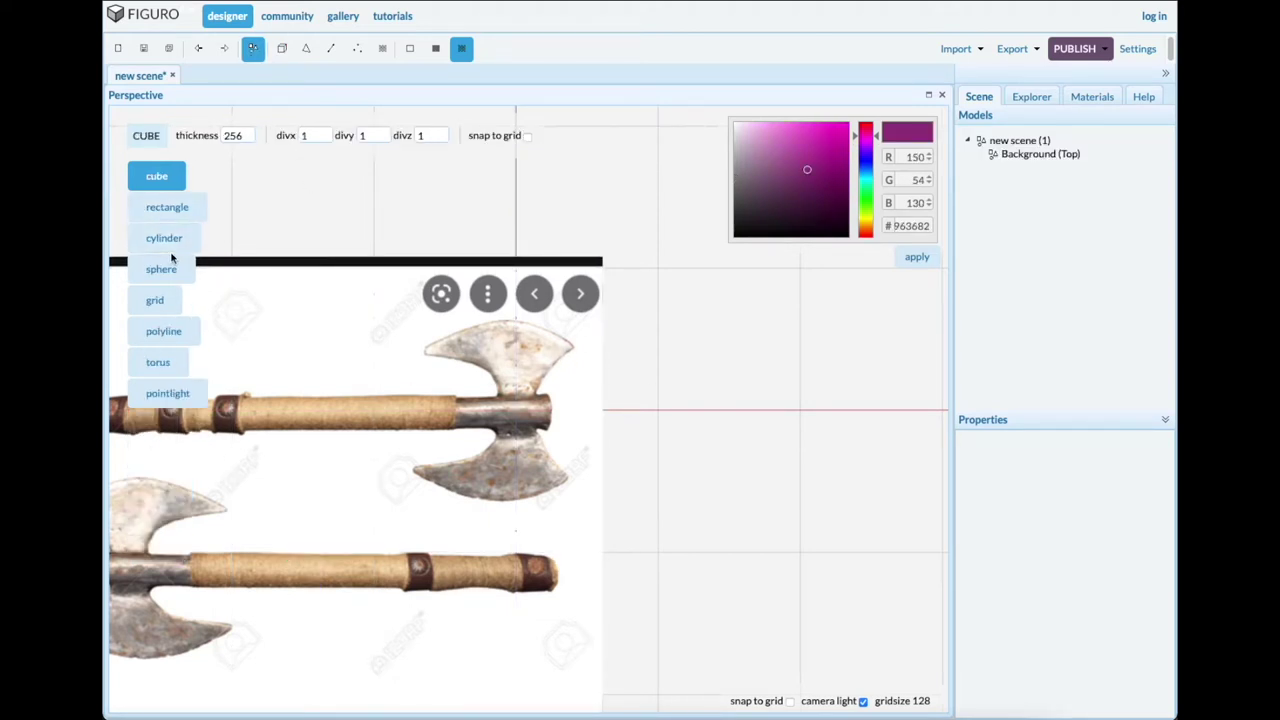
click(163, 240)
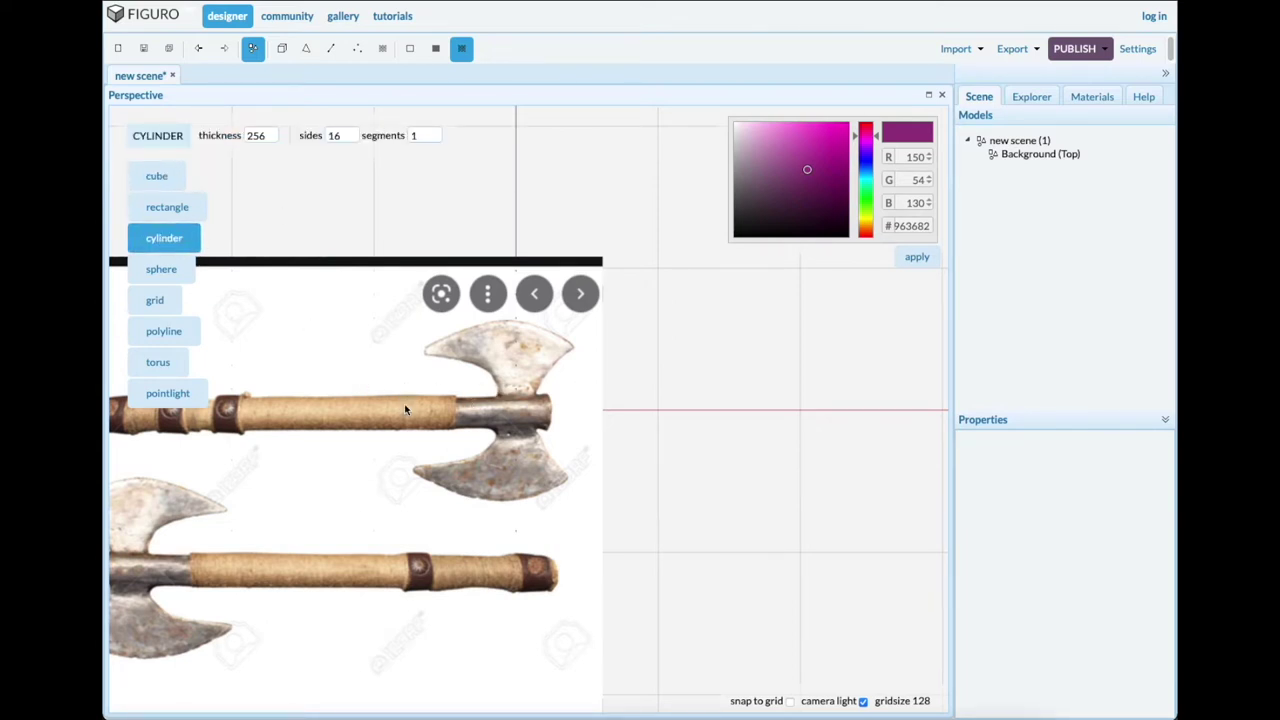
drag(405, 409, 455, 440)
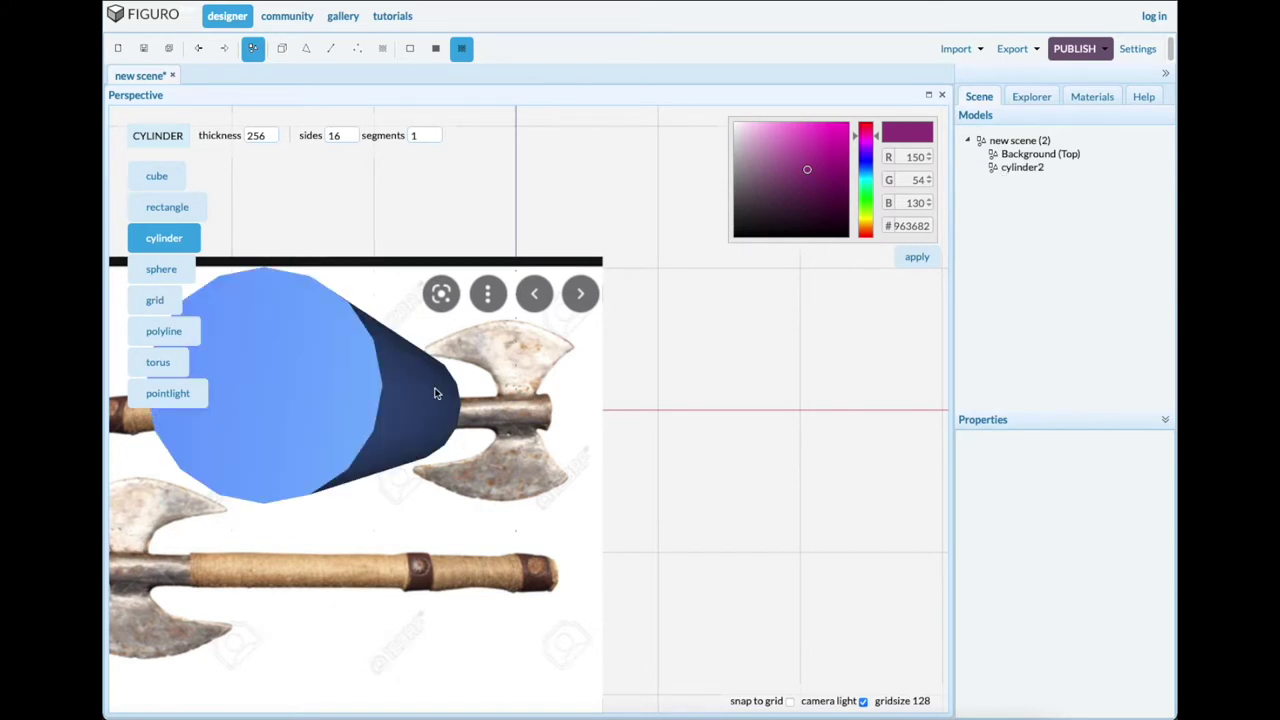
Scale the new cylinder vertically down to a flat disc about 35 high.
click(1030, 170)
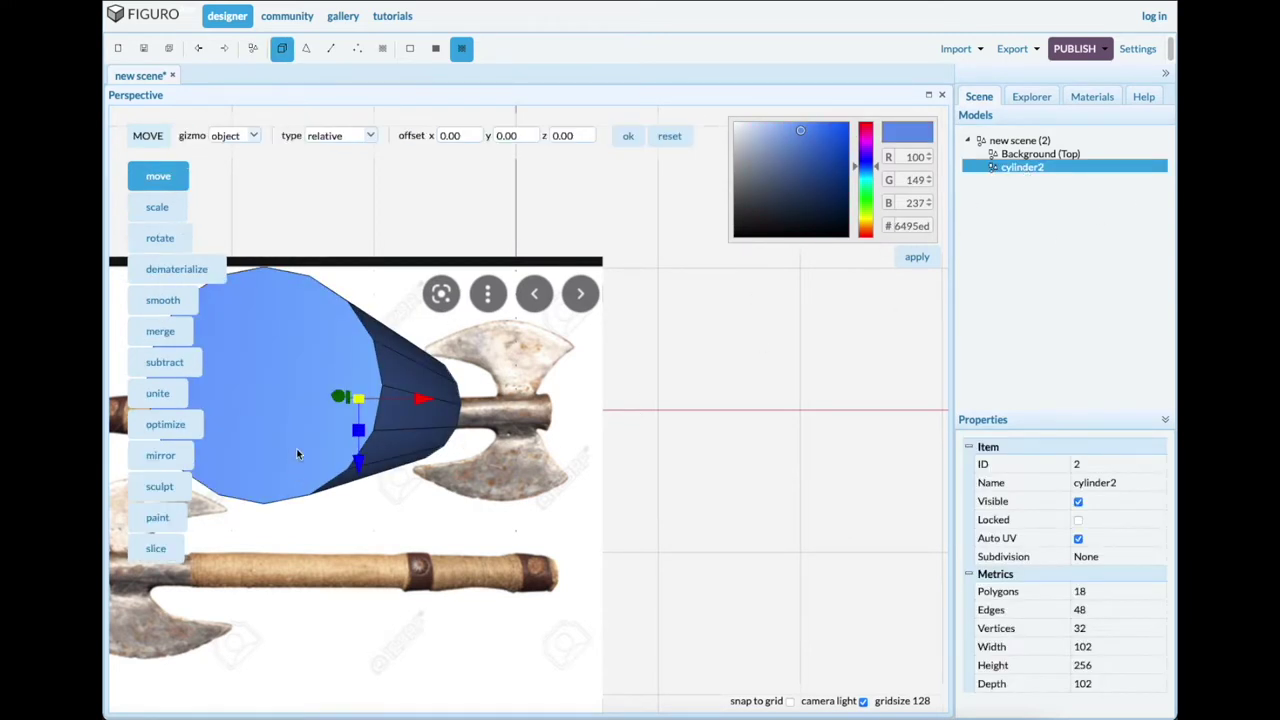
click(152, 207)
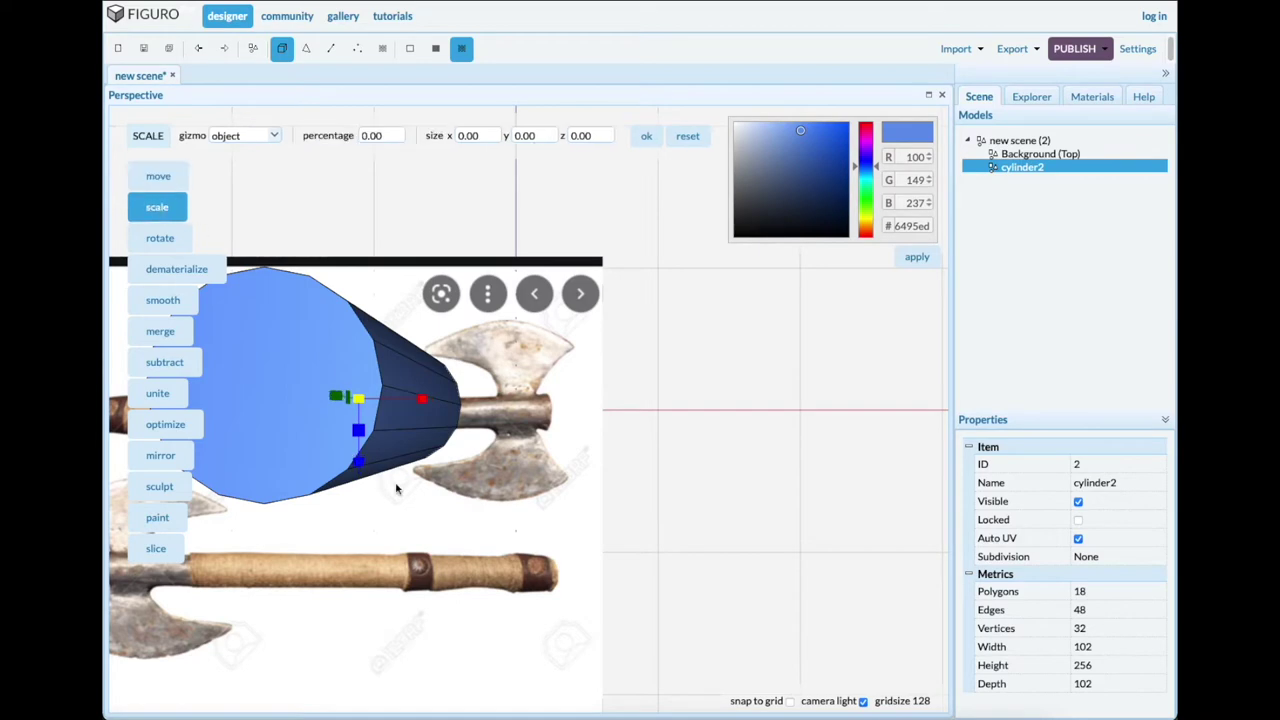
drag(665, 487, 585, 437)
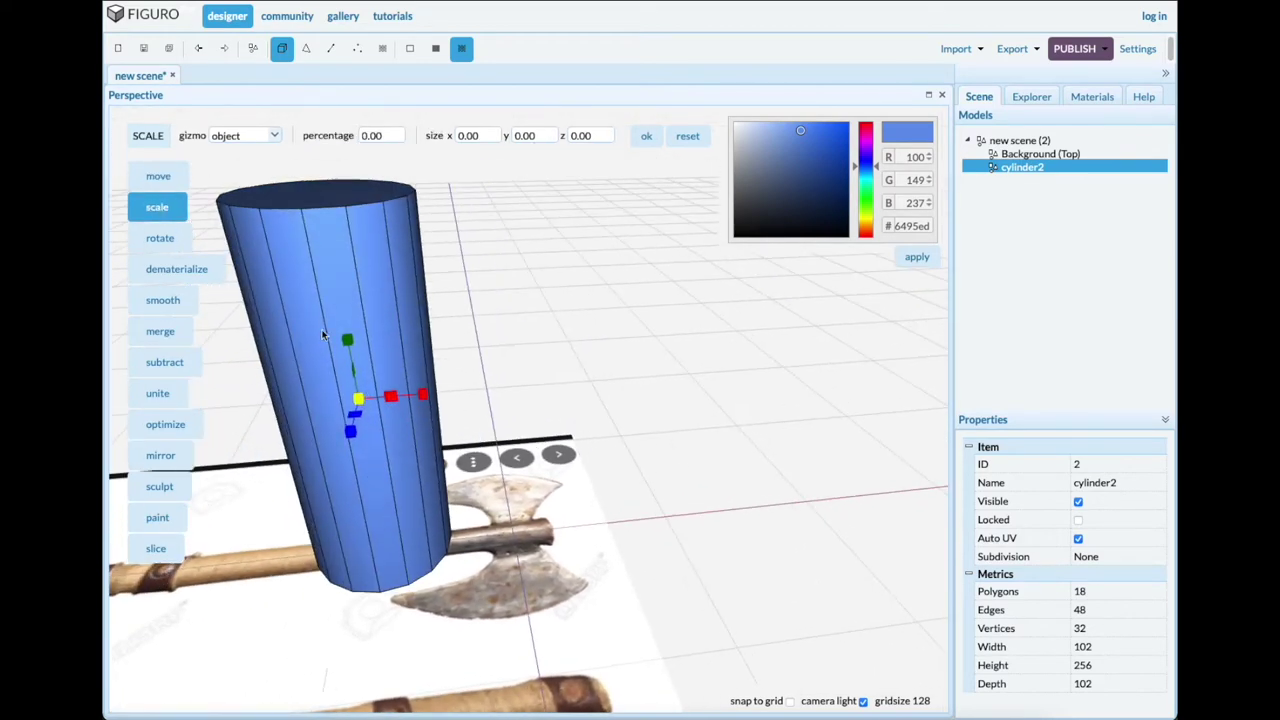
drag(347, 342, 366, 498)
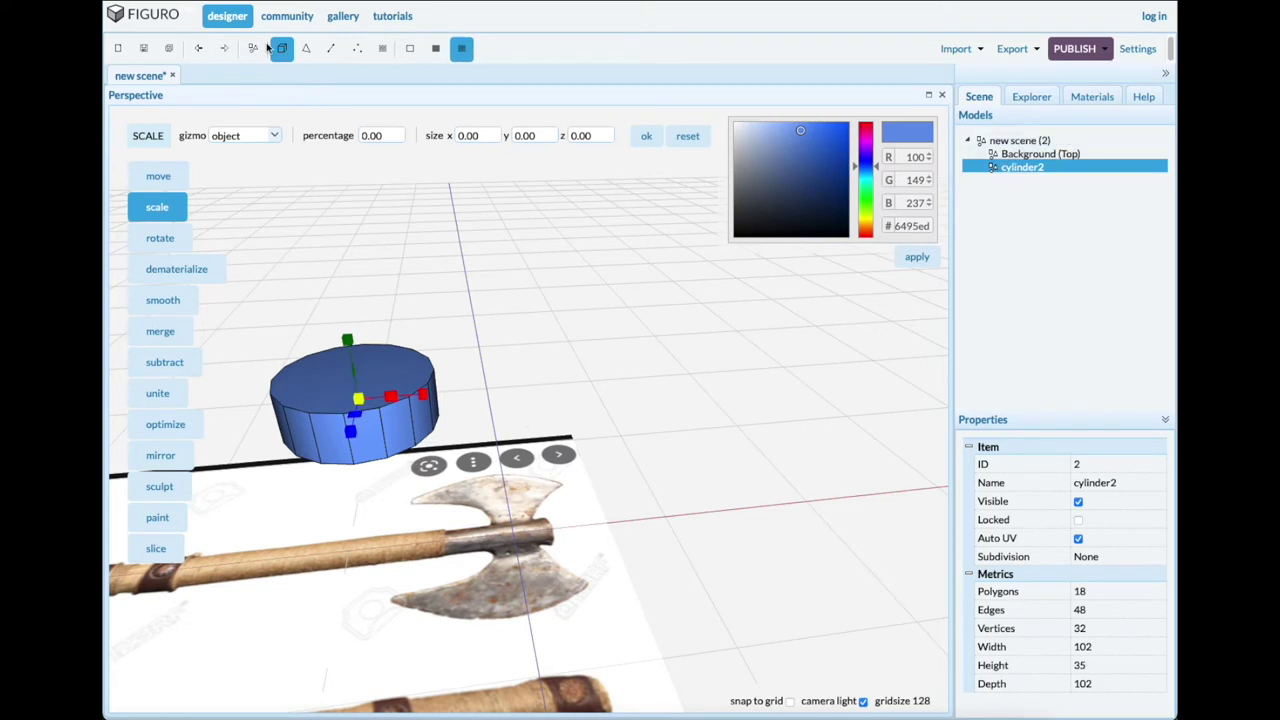
Move the disc to the origin using an absolute offset of 0, 0, 0.
click(160, 177)
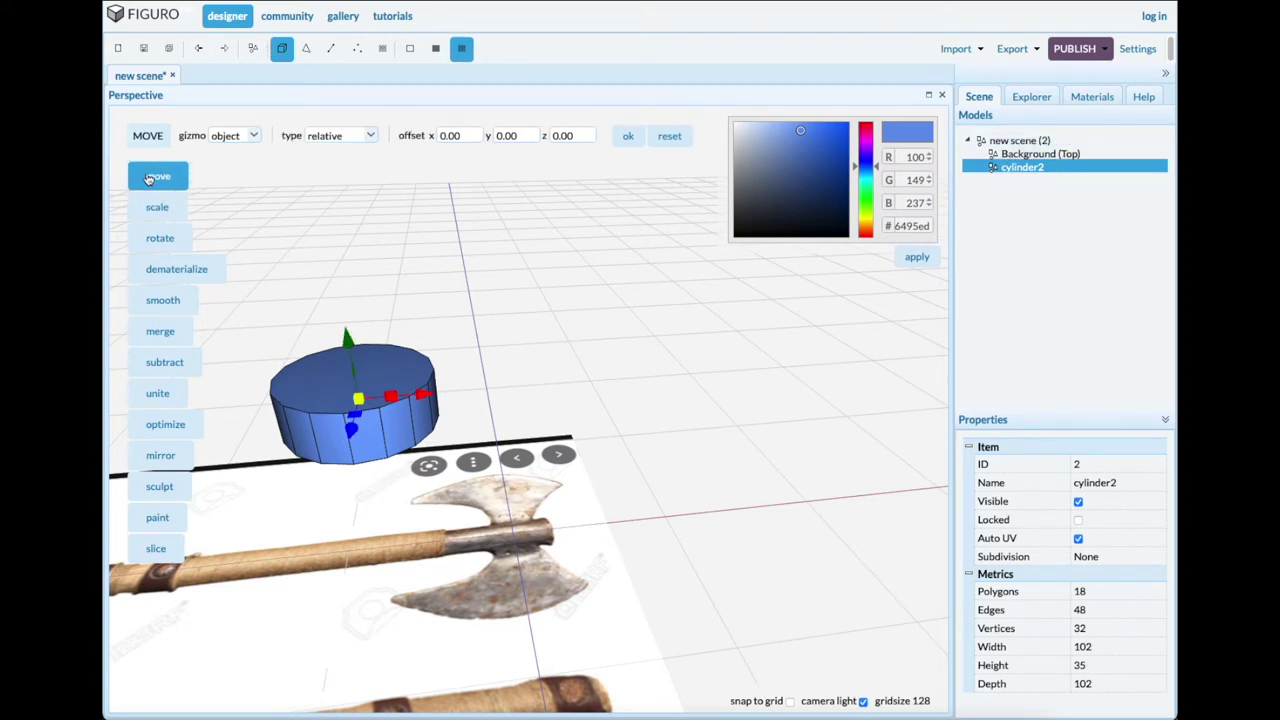
click(368, 135)
click(355, 169)
click(629, 137)
Shift the disc along the X axis from the axe head toward the handle side, beside the blades.
drag(611, 366, 421, 548)
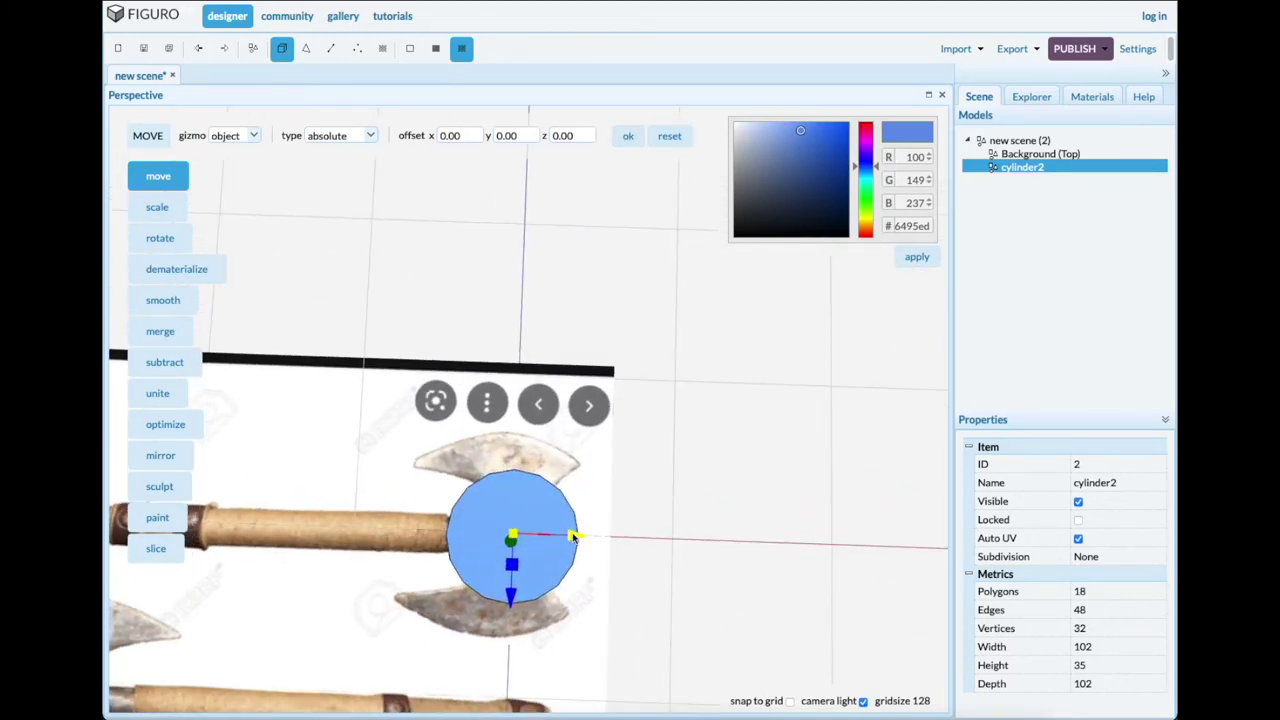
drag(575, 535, 492, 478)
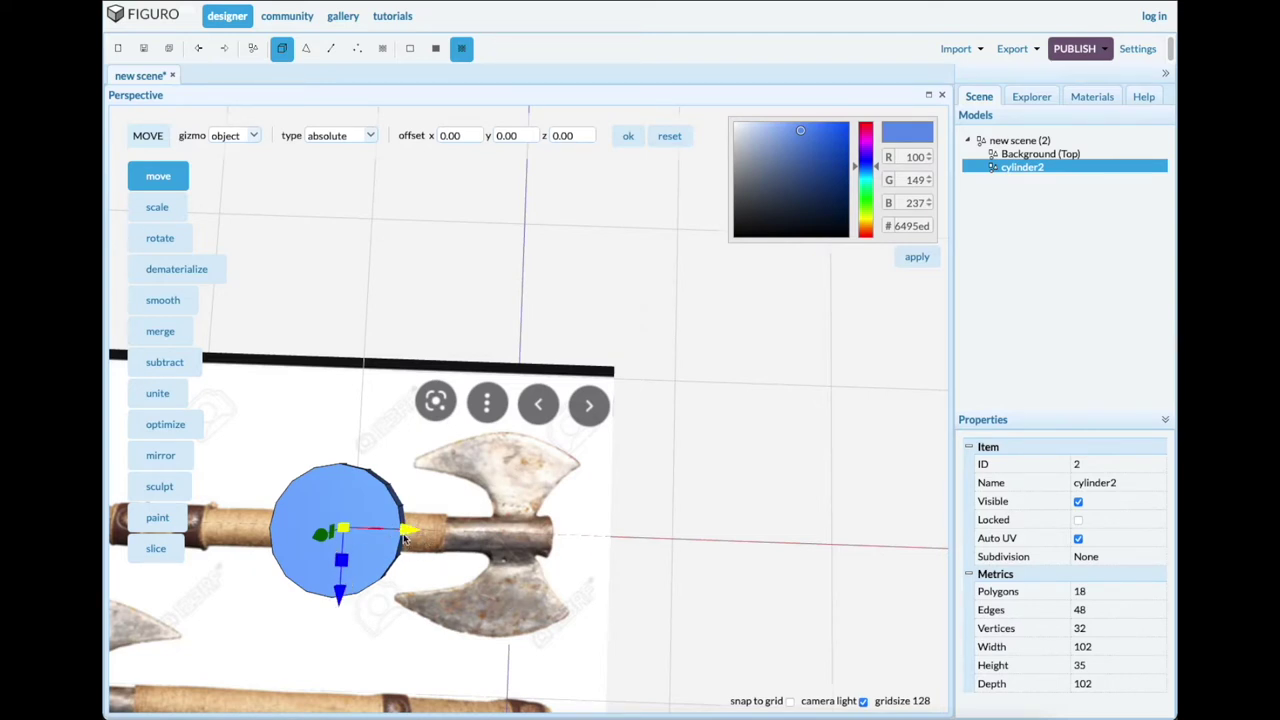
drag(410, 533, 439, 537)
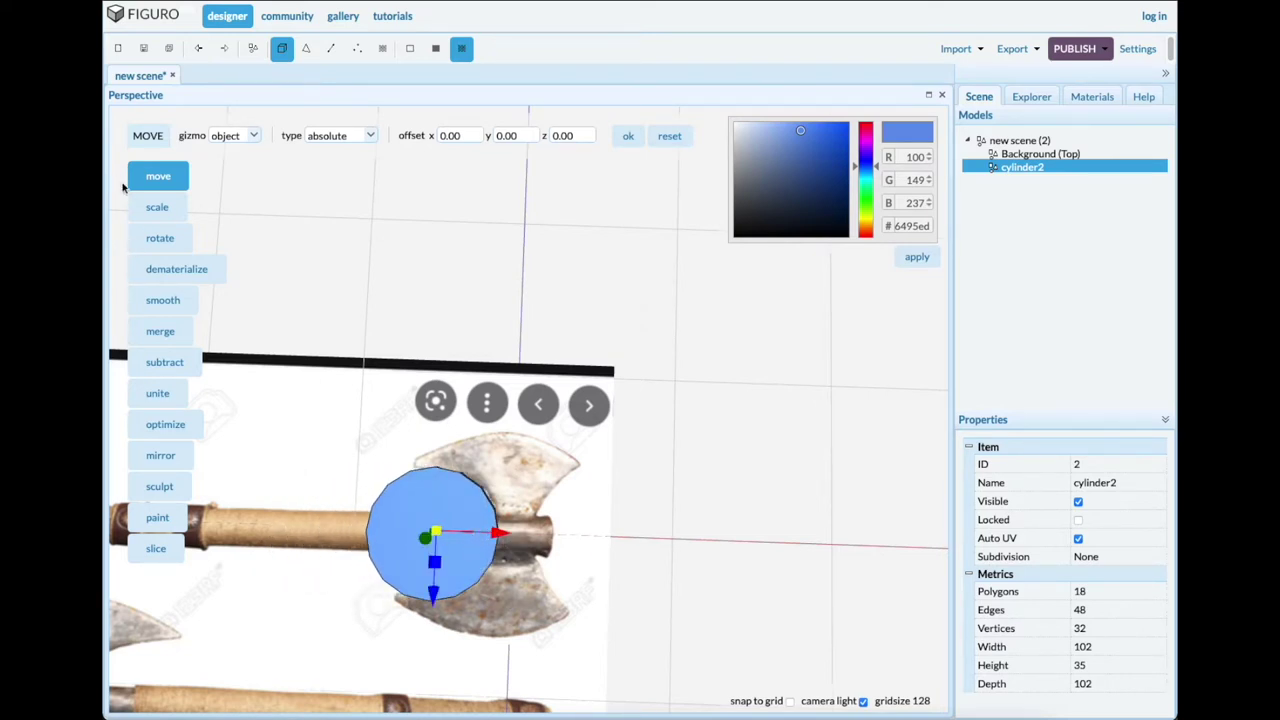
Scale the disc into an oval about 132 wide, 45 high and 91 deep, and shift it along X into the handle-side blade notch.
click(170, 212)
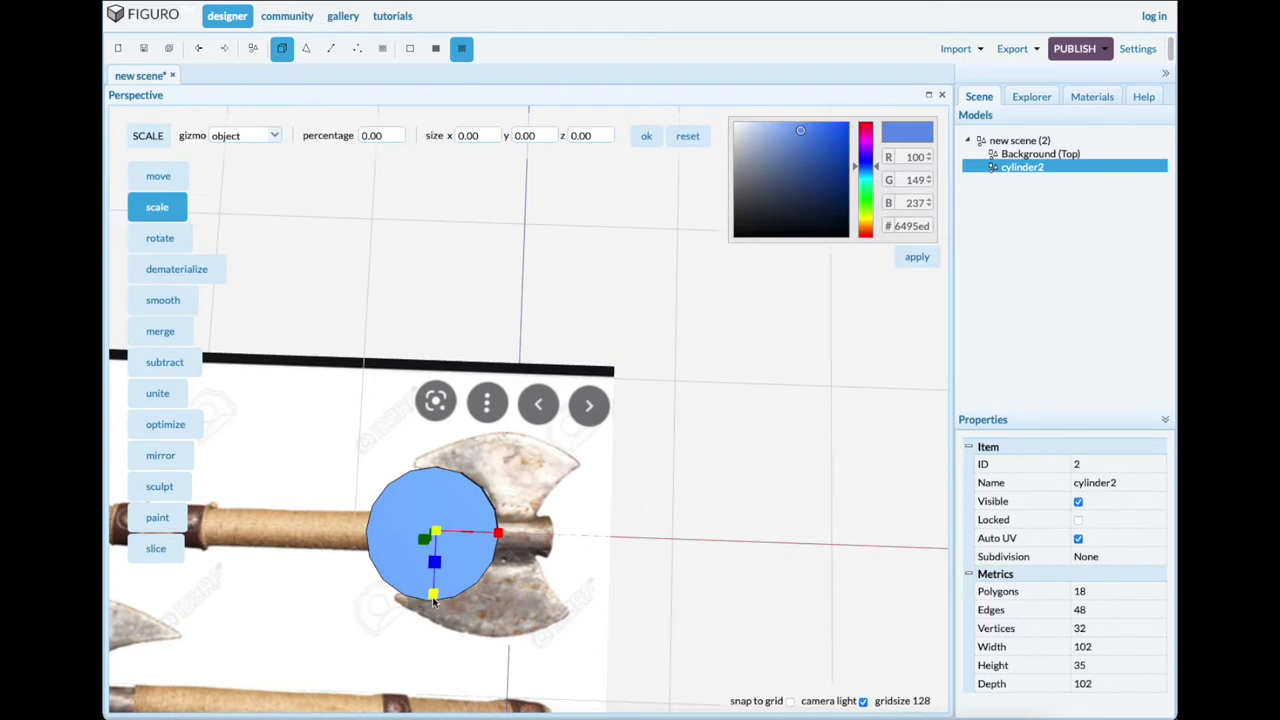
drag(433, 597, 433, 568)
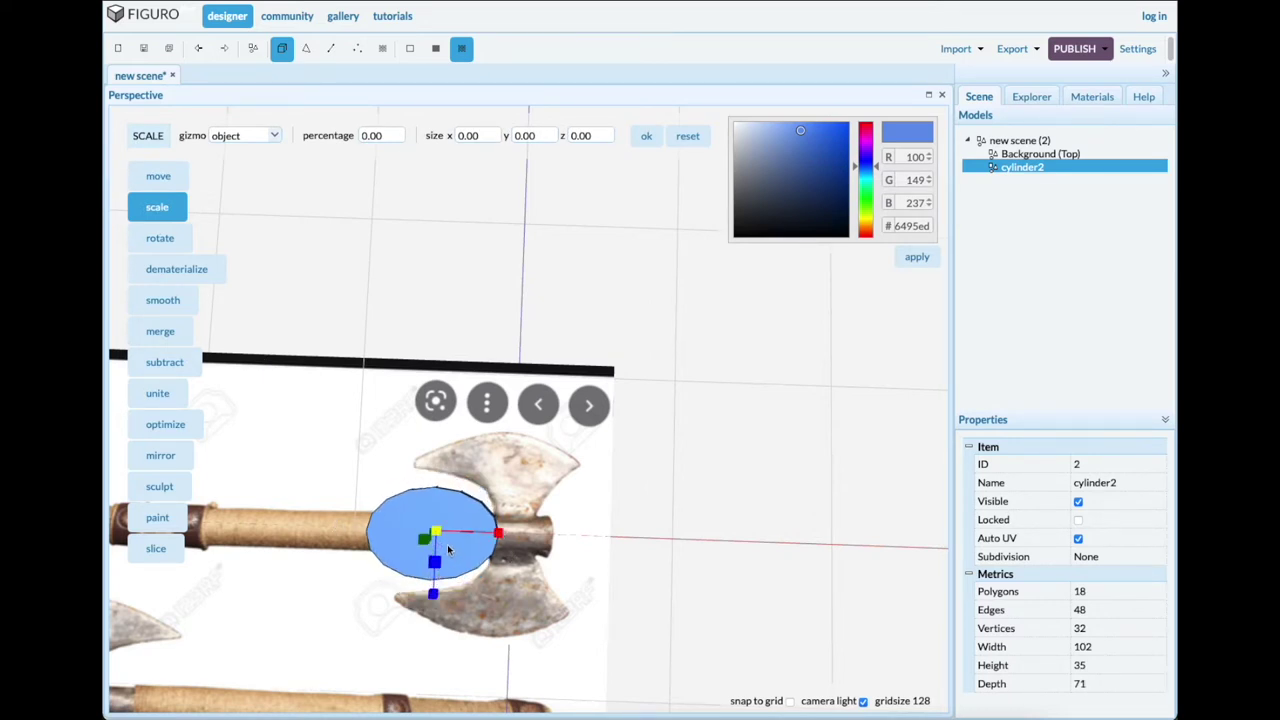
drag(436, 532, 455, 540)
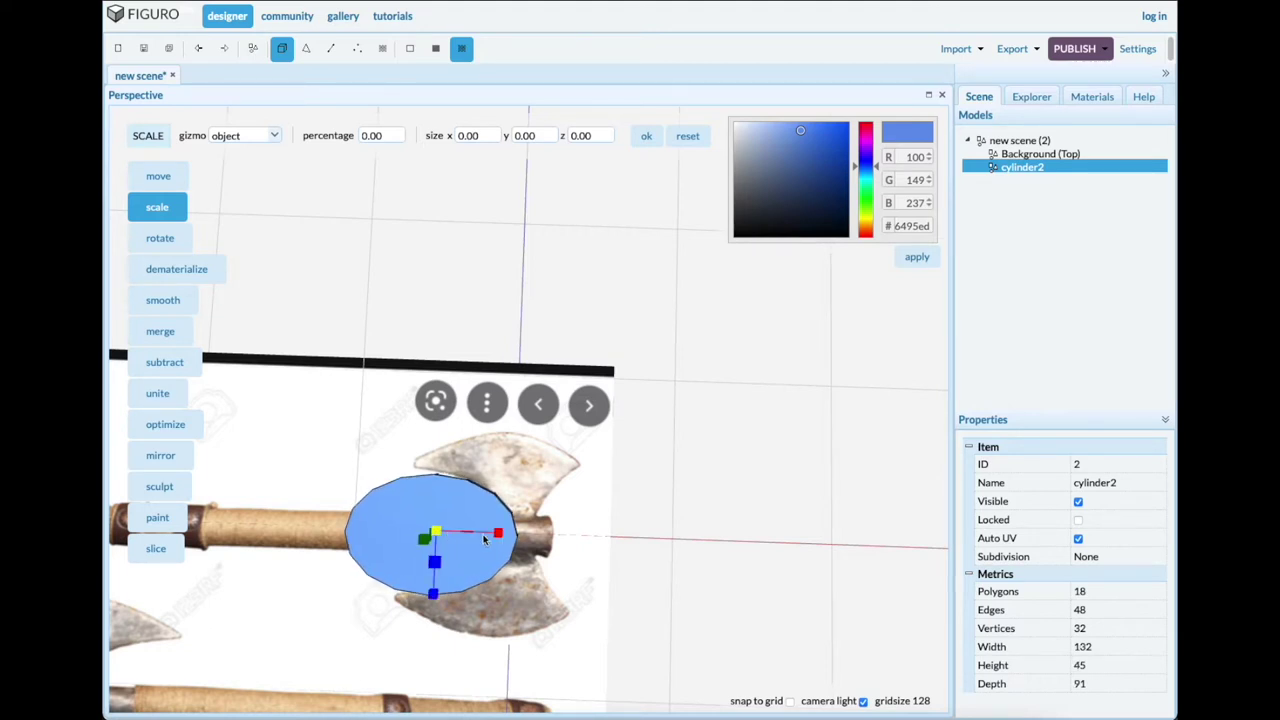
click(167, 177)
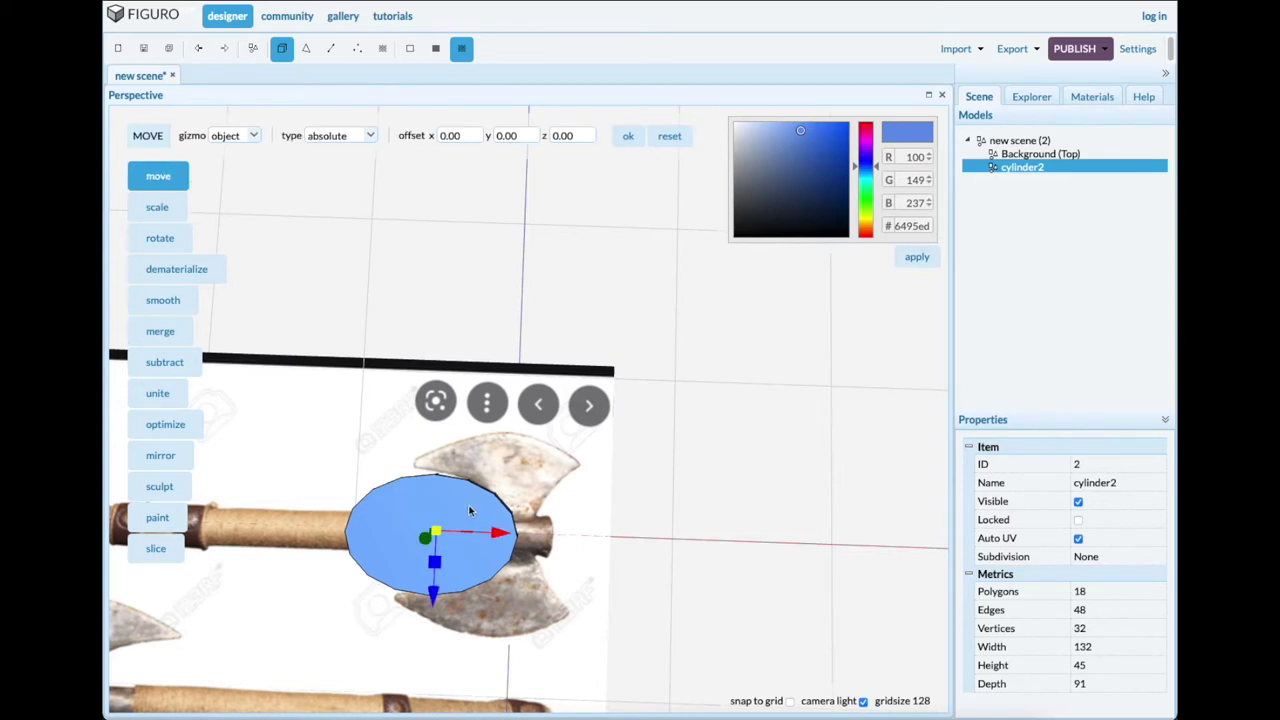
mouse_move(495, 537)
mouse_down()
mouse_move(486, 532)
mouse_move(491, 553)
mouse_up()
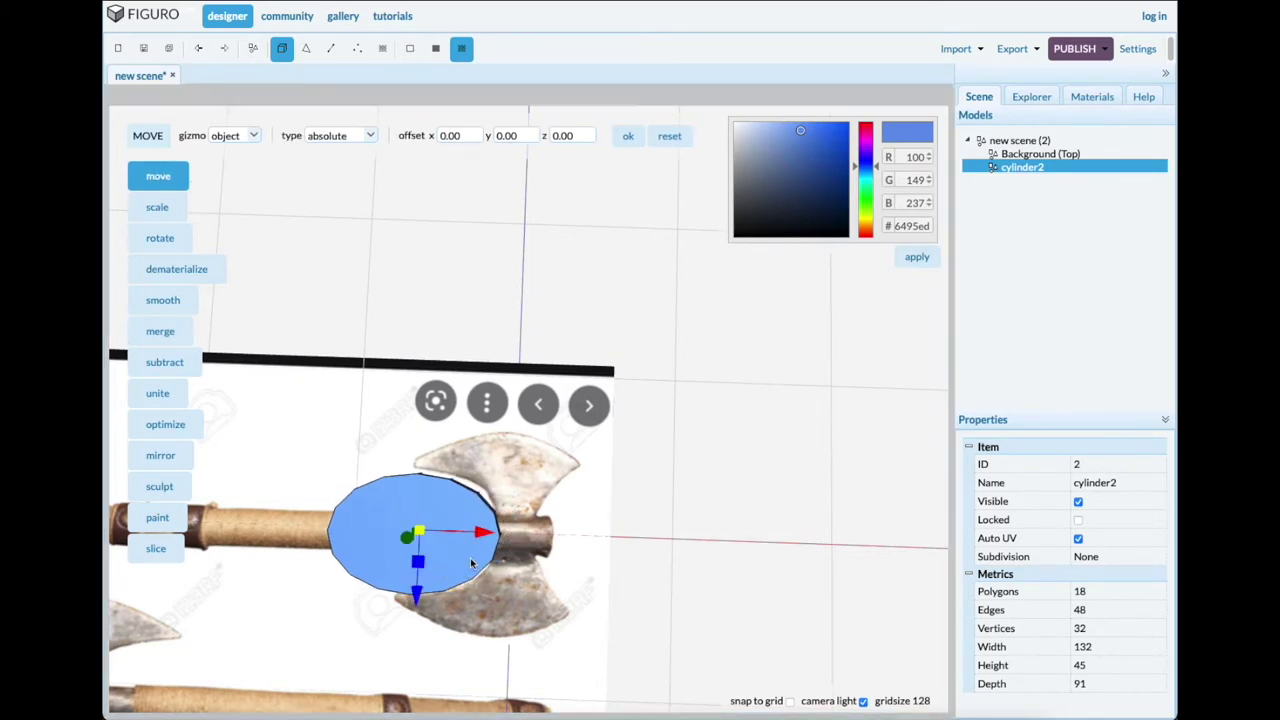
Duplicate the oval cylinder, move the copy along X to the opposite side of the axe head, and scale its depth to about 139.
key(ctrl+d)
drag(476, 532, 674, 528)
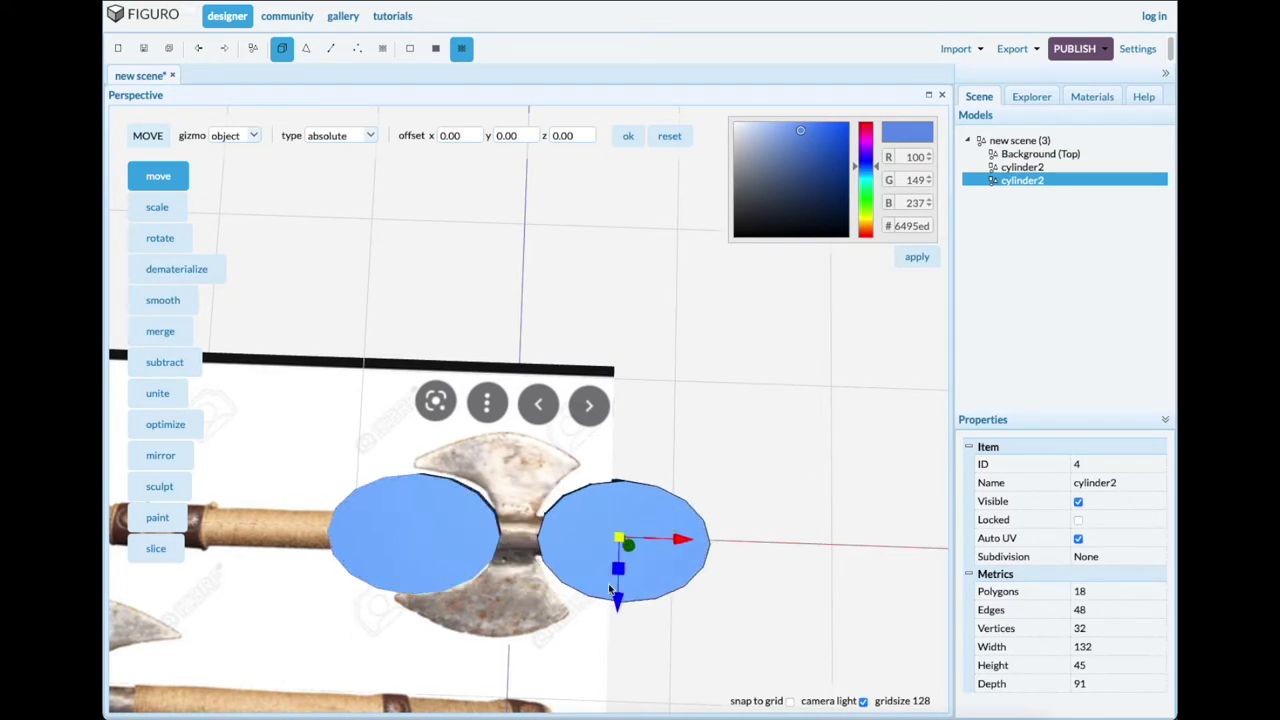
click(157, 207)
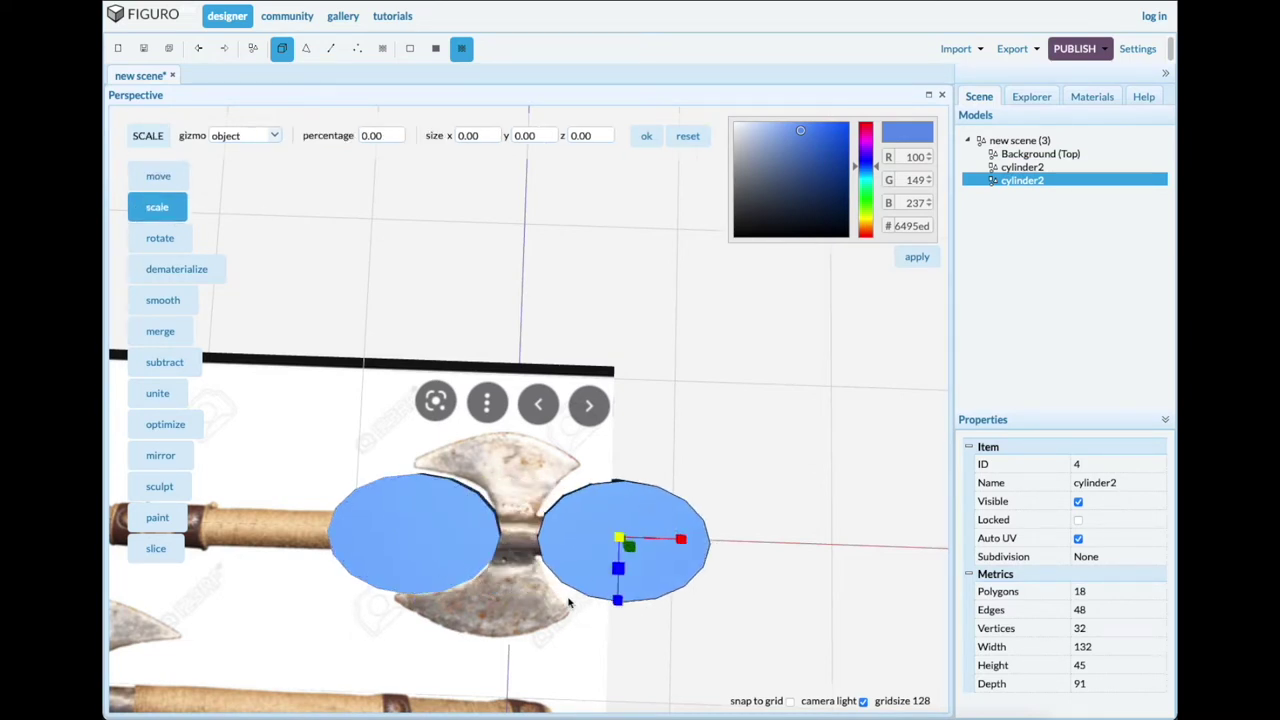
mouse_move(617, 599)
mouse_down()
mouse_move(616, 627)
mouse_move(606, 622)
mouse_up()
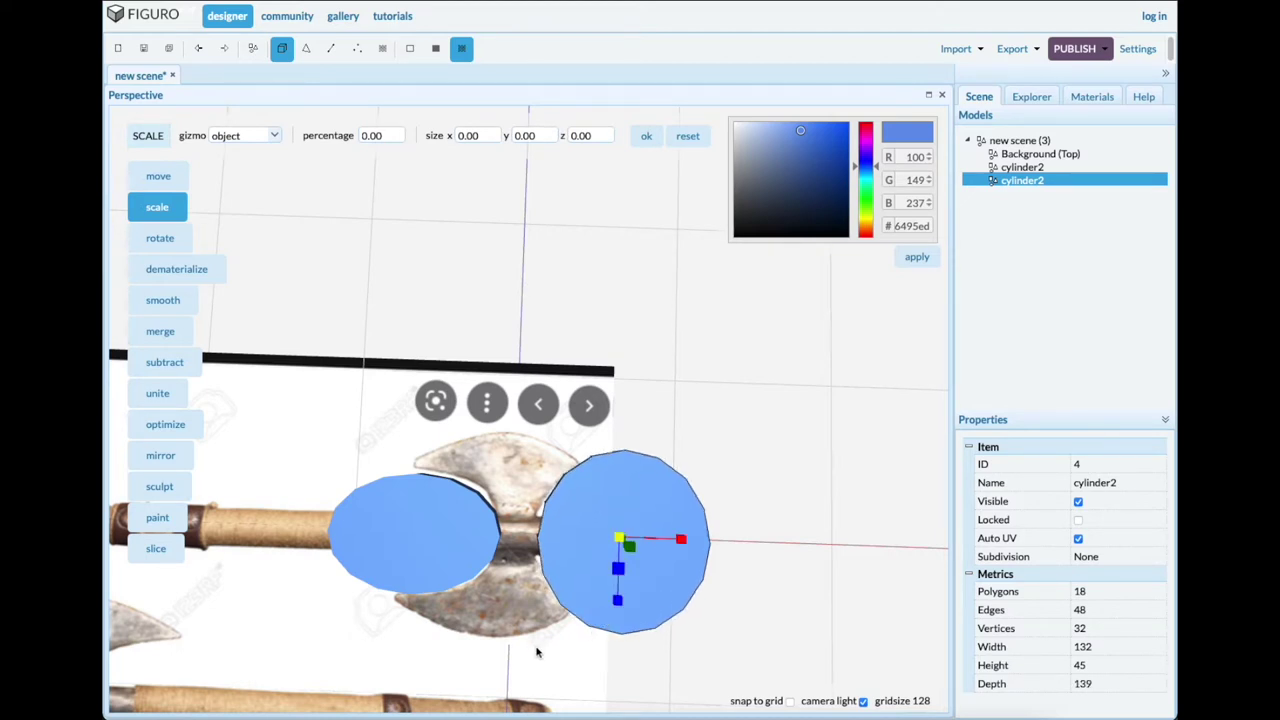
Copy and paste the larger cylinder, centre the copy over the axe head along X, and undo the last small move.
key(ctrl+c)
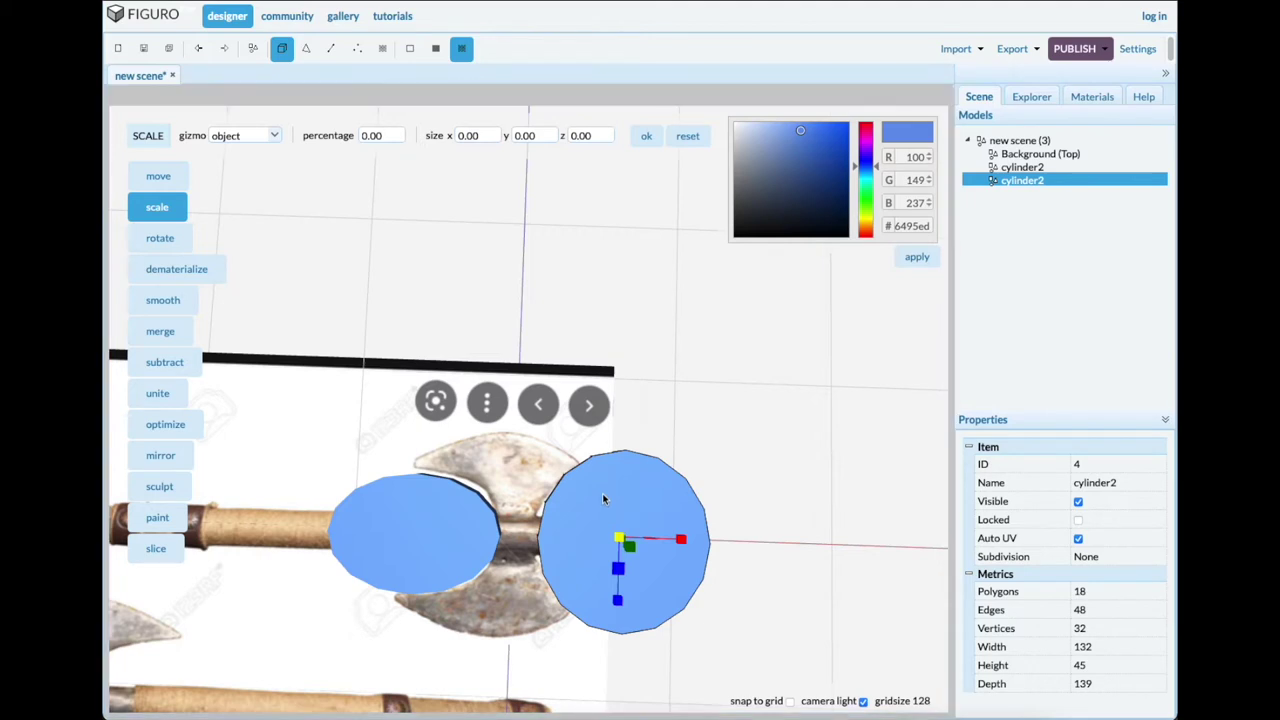
key(ctrl+v)
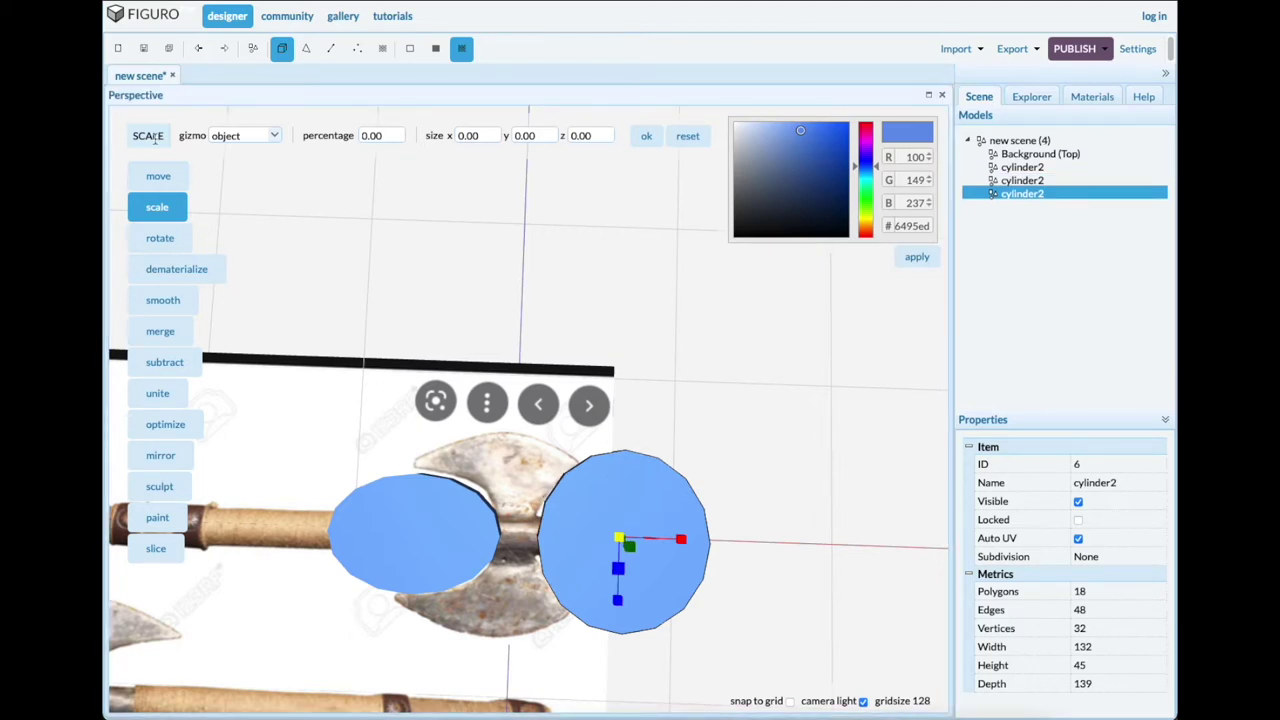
click(164, 179)
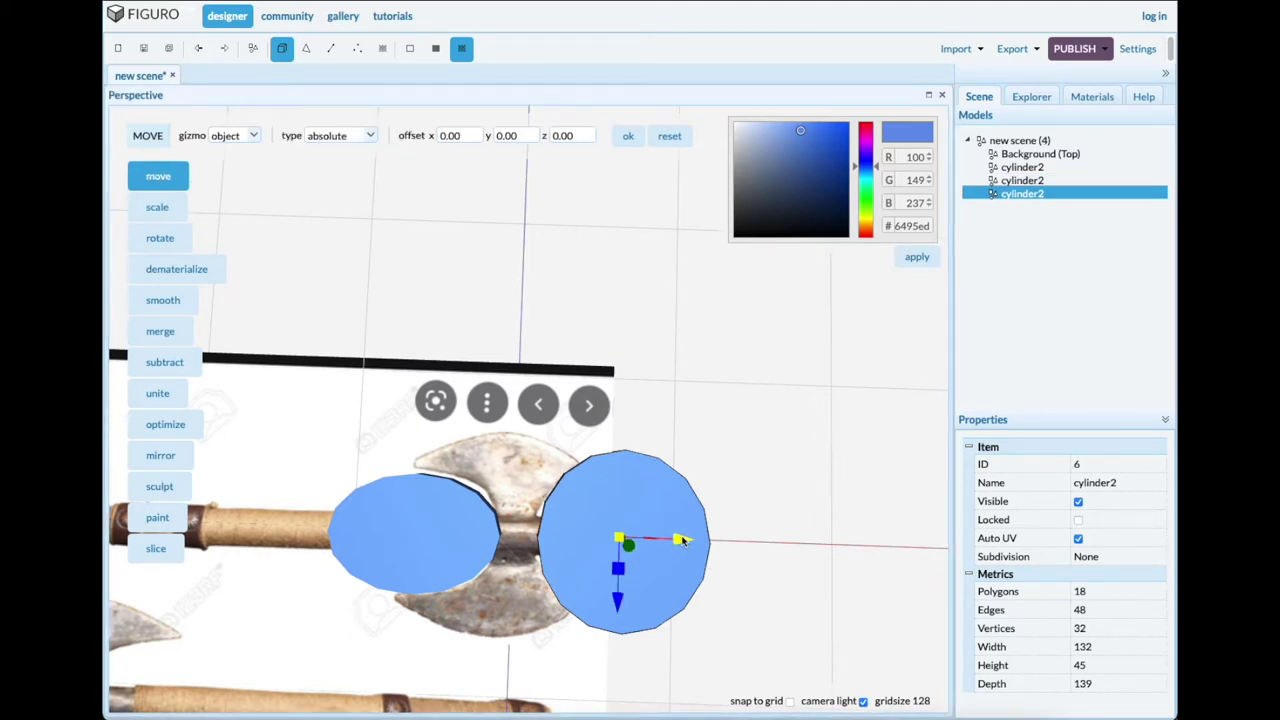
drag(683, 540, 503, 531)
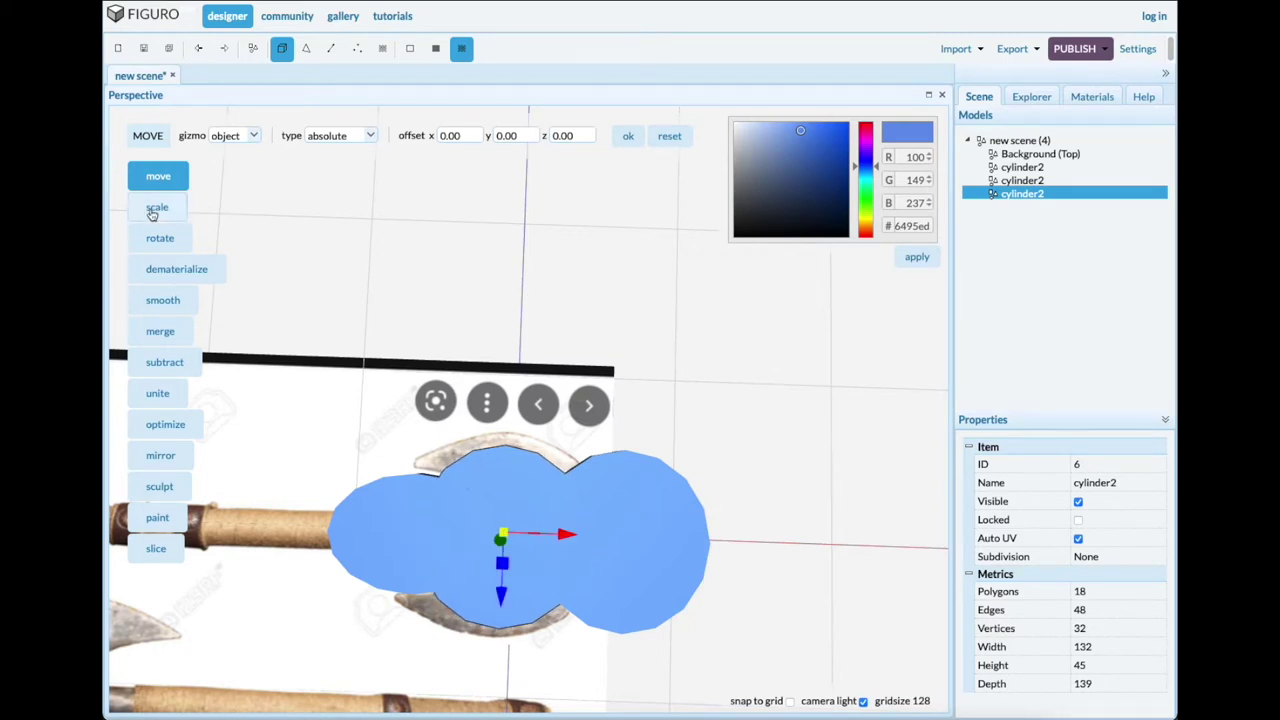
click(198, 52)
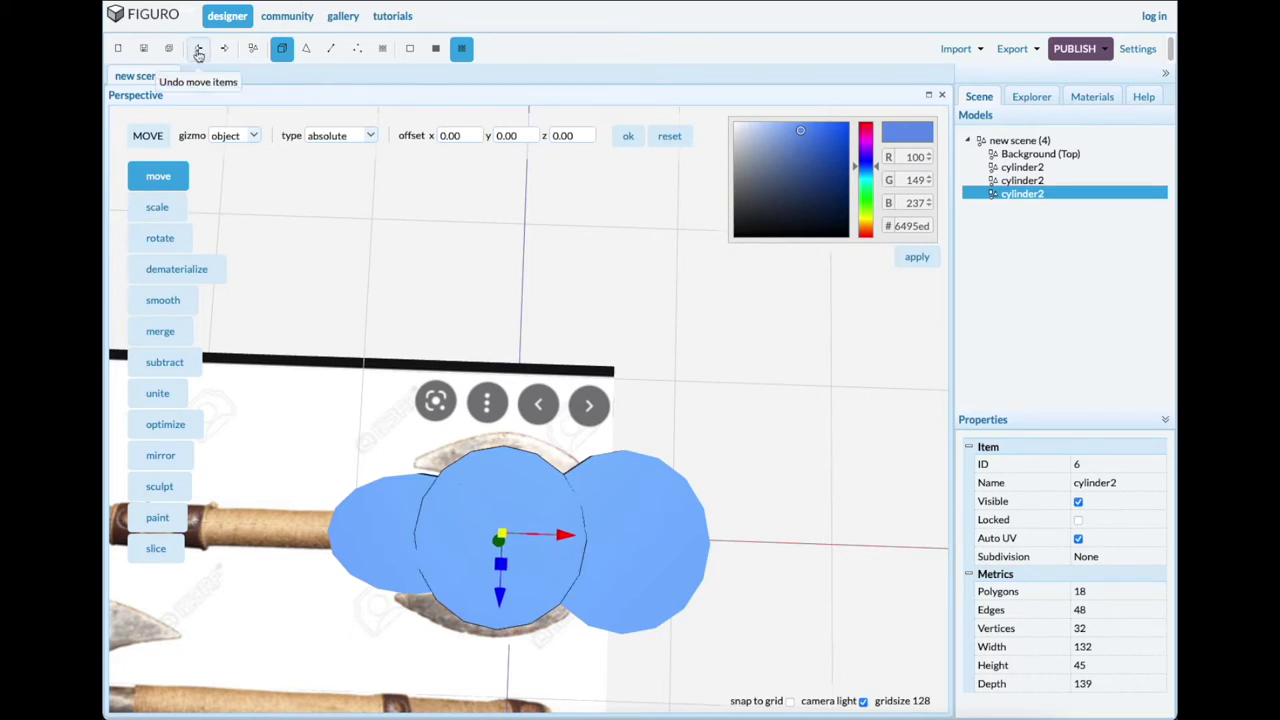
Scale the central cylinder over the axe head to about 183 wide, 53 high and 162 deep.
click(160, 207)
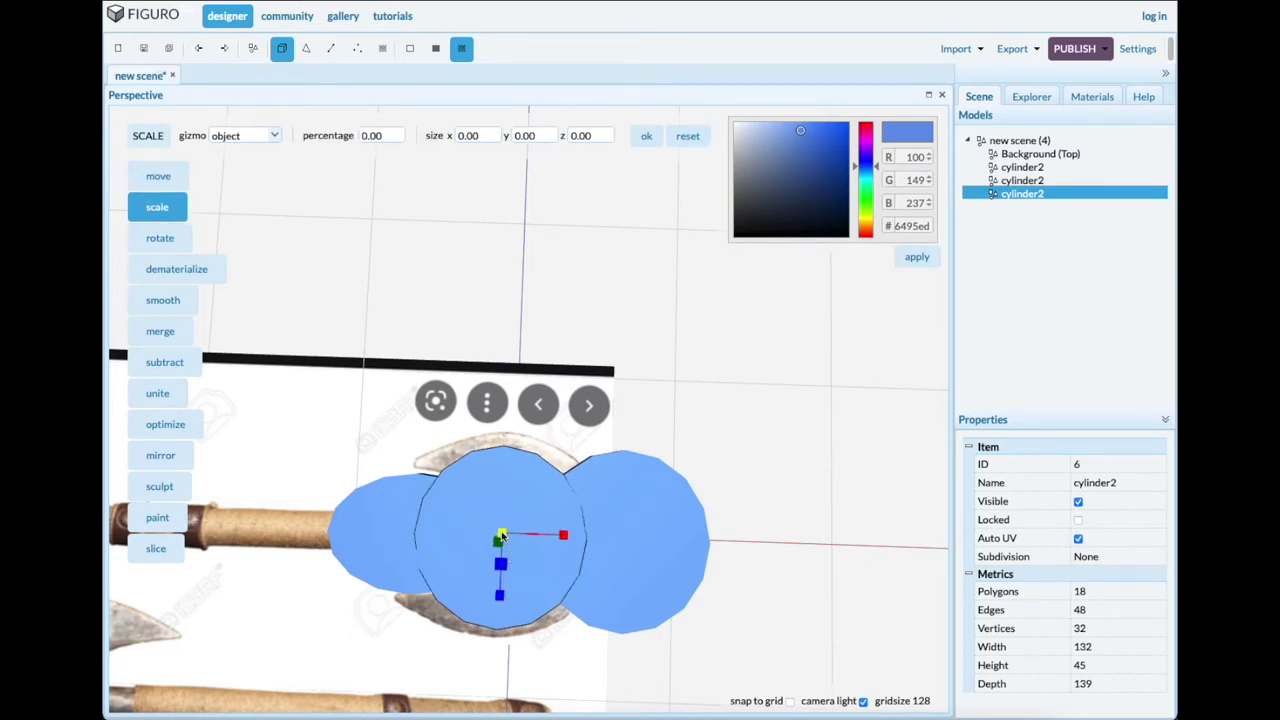
drag(501, 535, 581, 538)
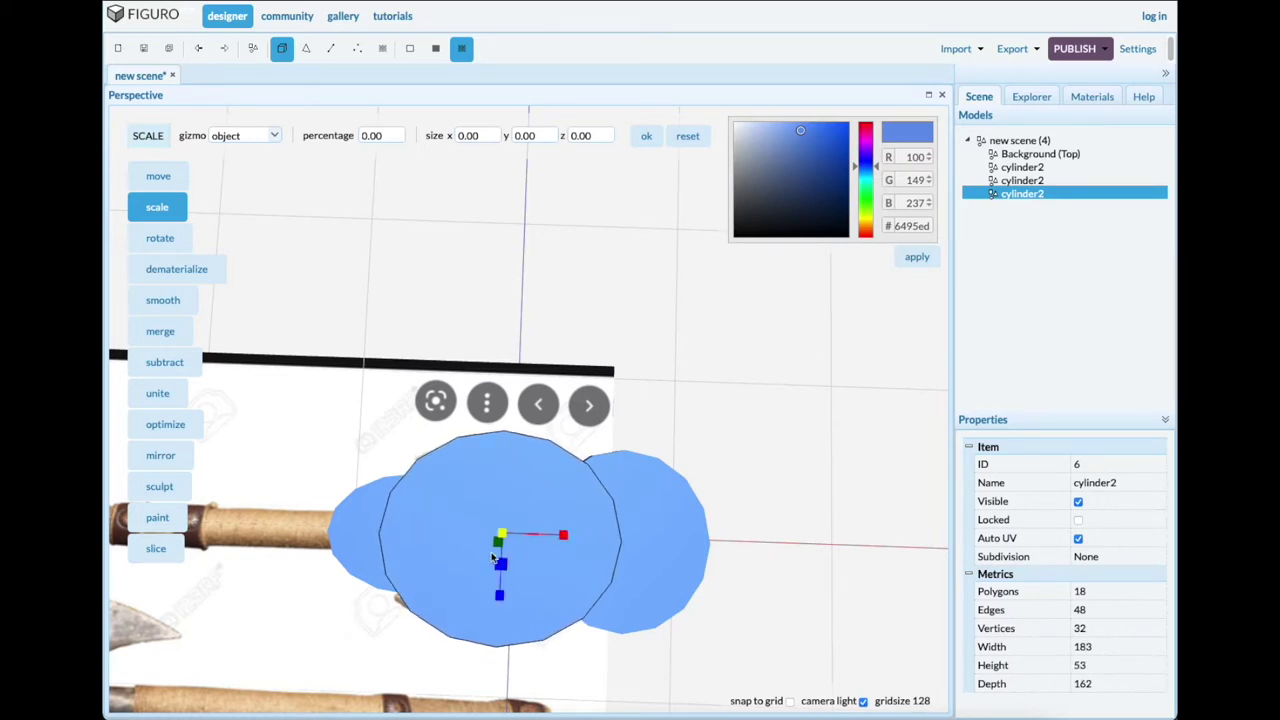
drag(686, 671, 691, 600)
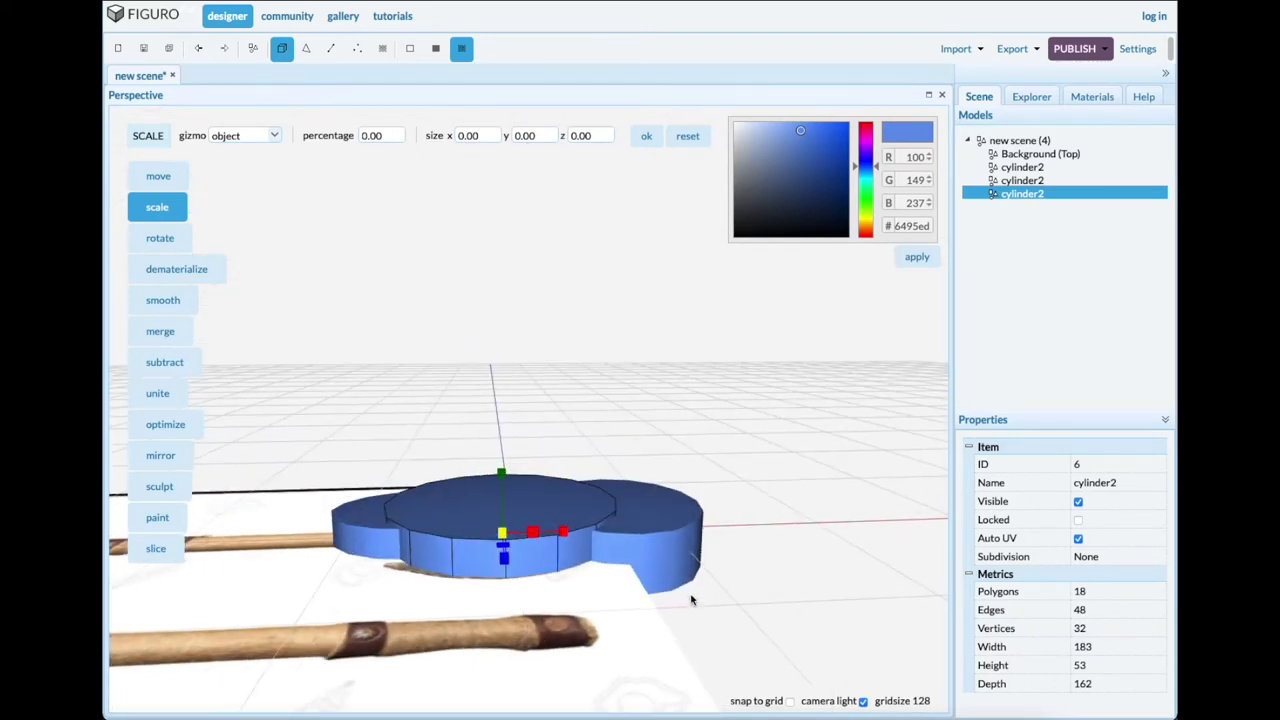
Delete the top background image and flatten the central cylinder to a height of about 27.
click(1040, 154)
right_click(1045, 157)
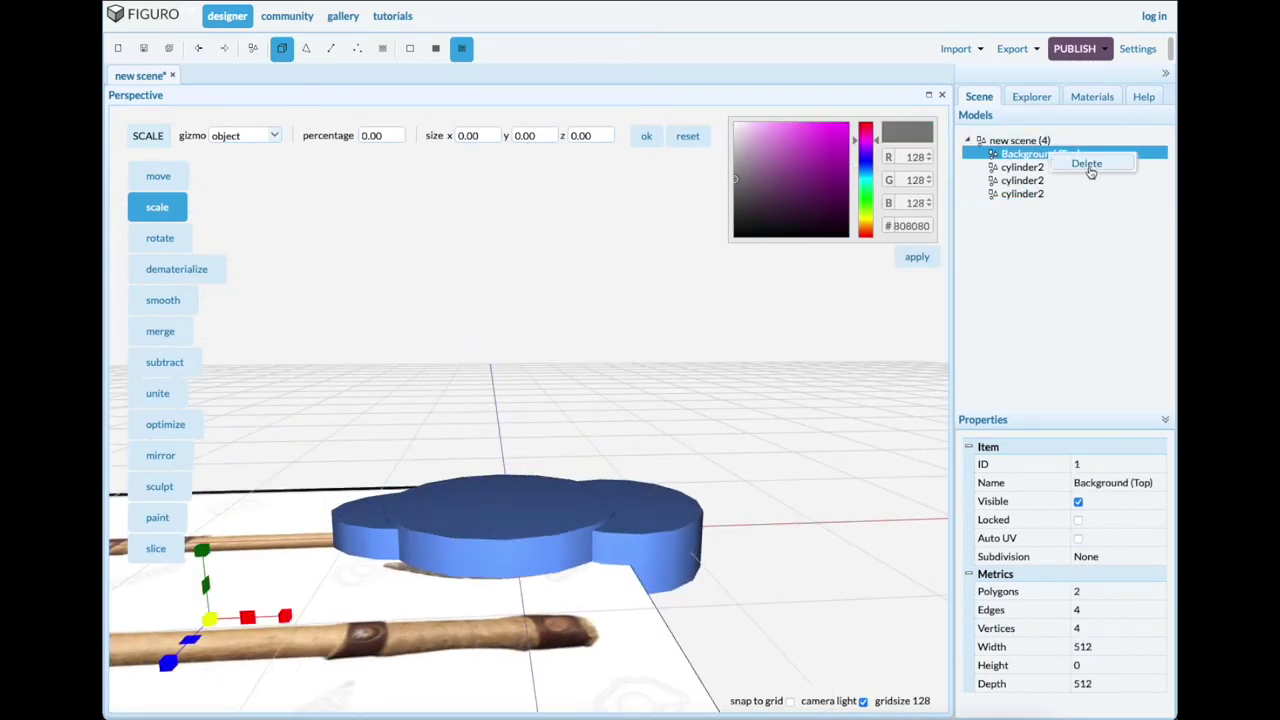
click(1088, 166)
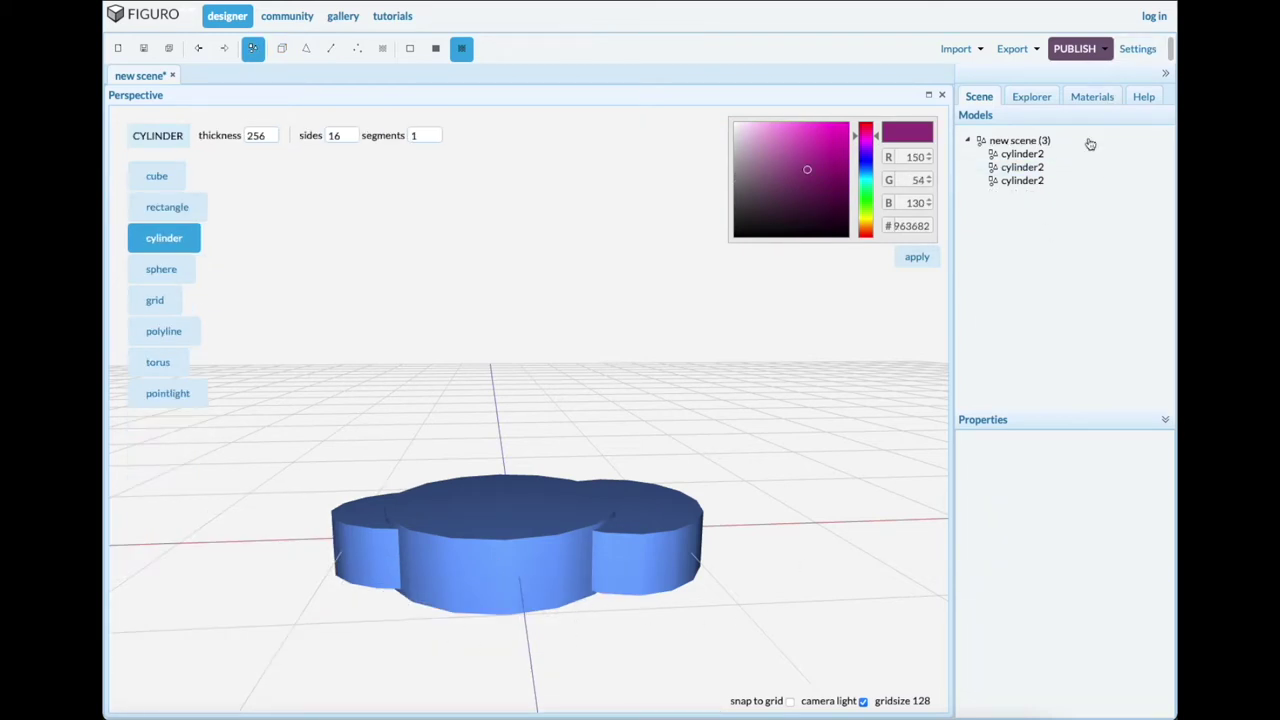
click(1028, 182)
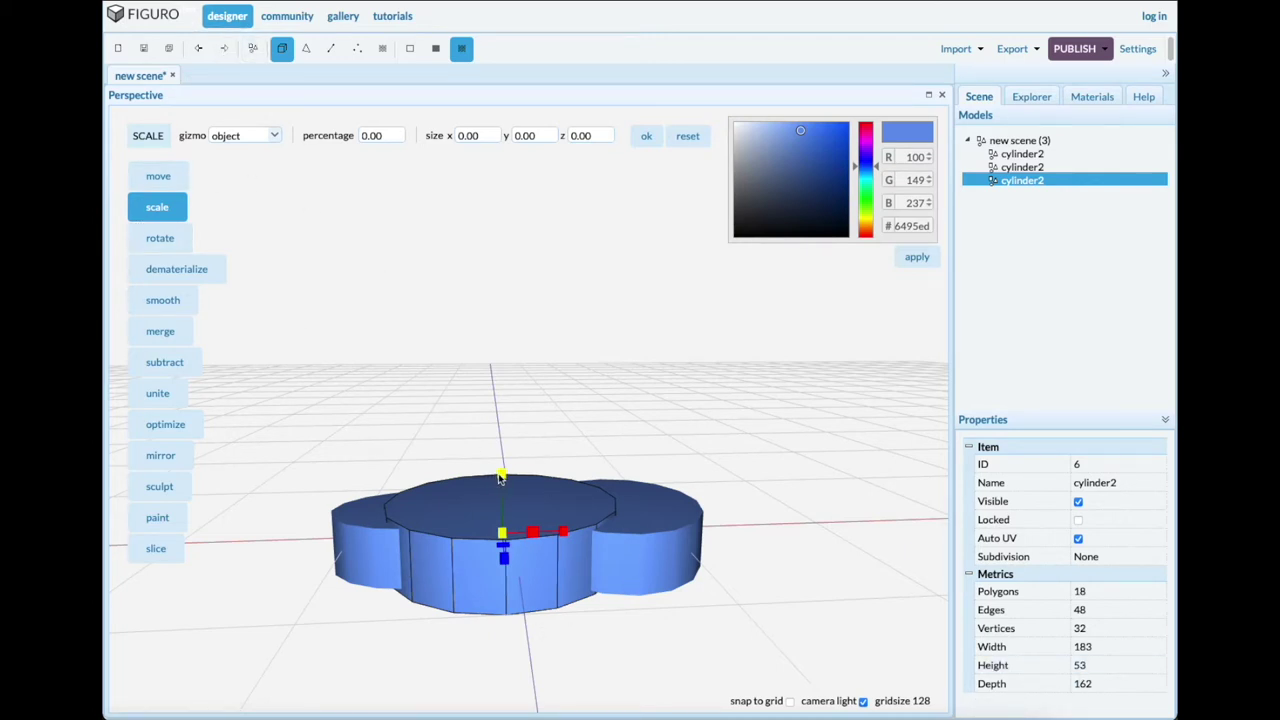
drag(501, 477, 503, 494)
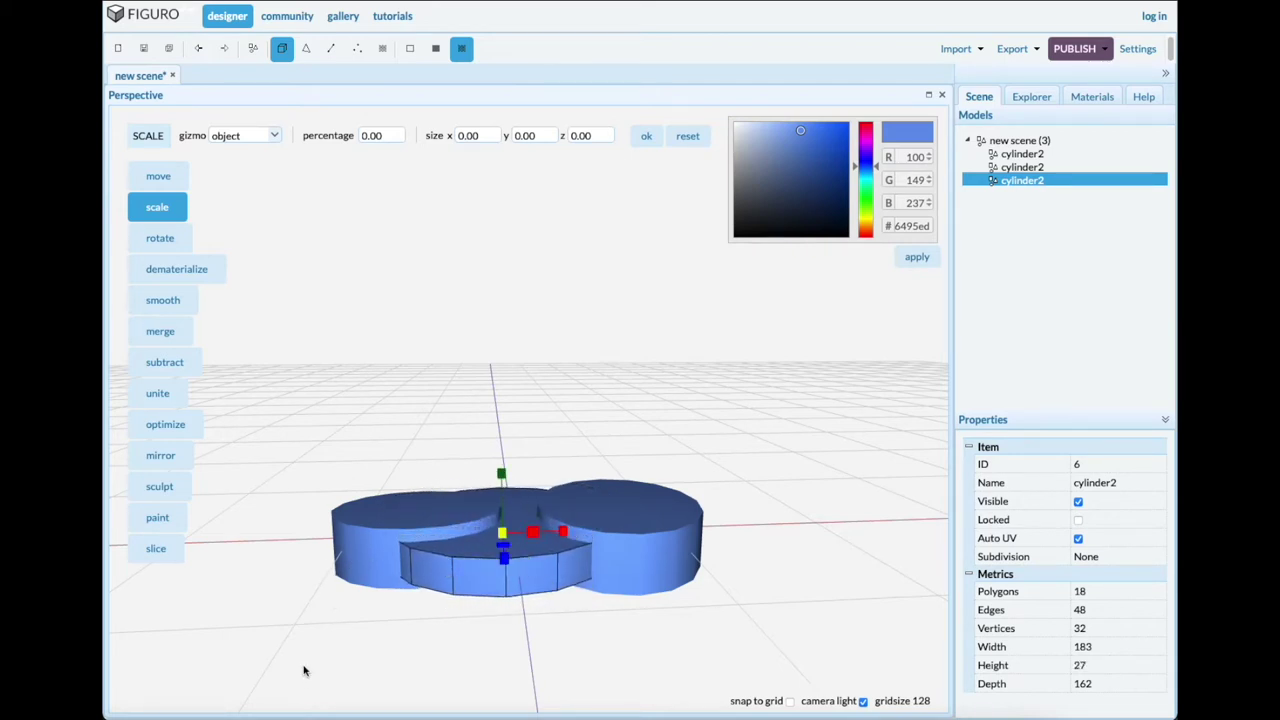
Subtract the two side cylinders one after the other from the central cylinder to carve the double-bladed axe outline.
click(360, 536)
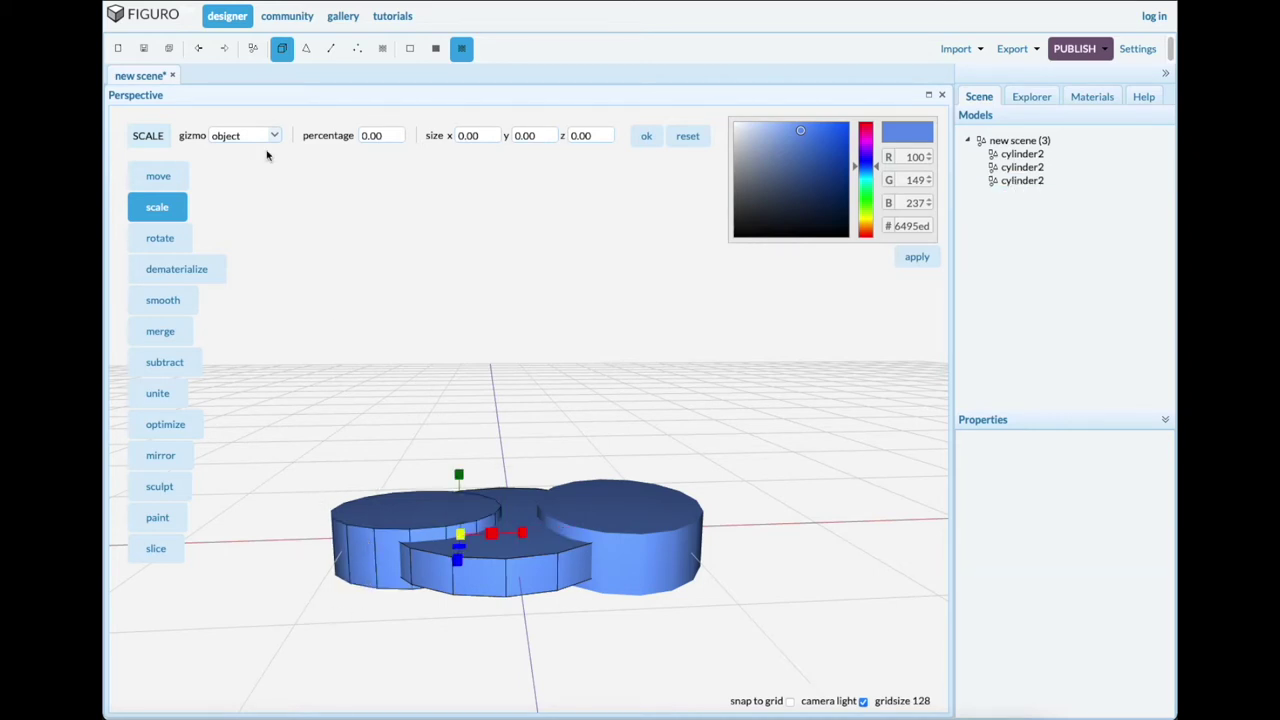
click(162, 362)
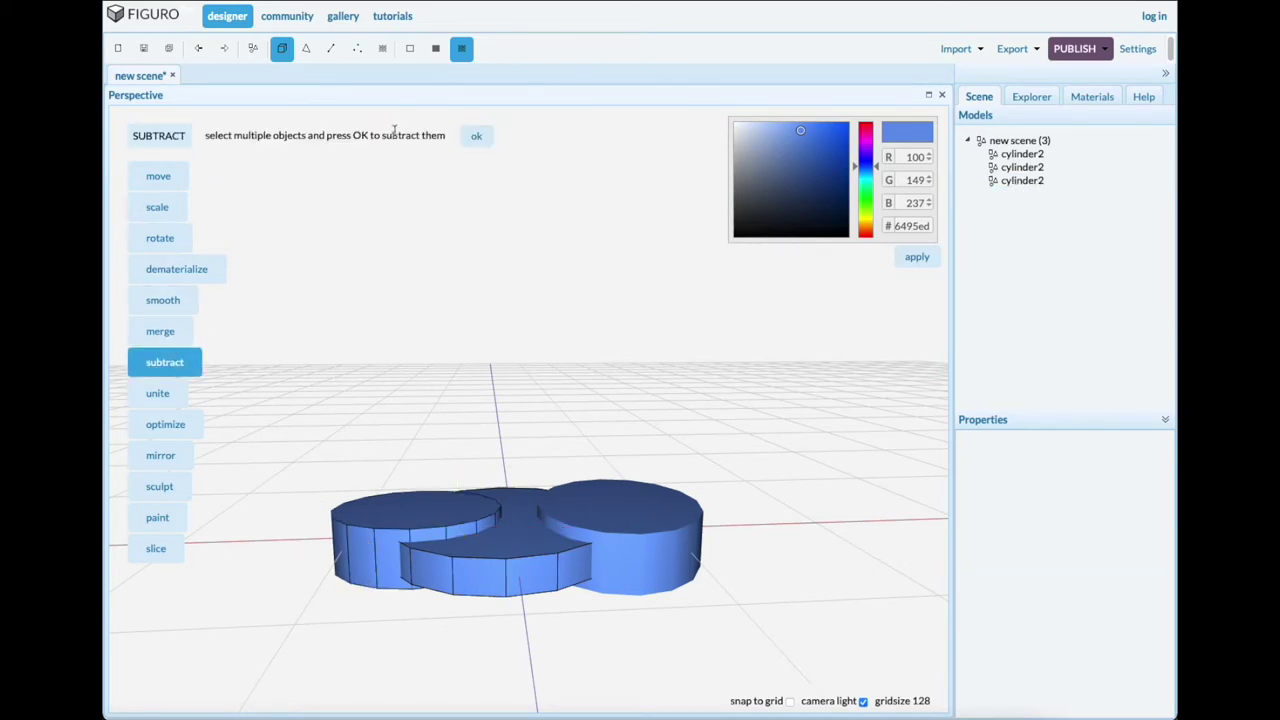
click(477, 136)
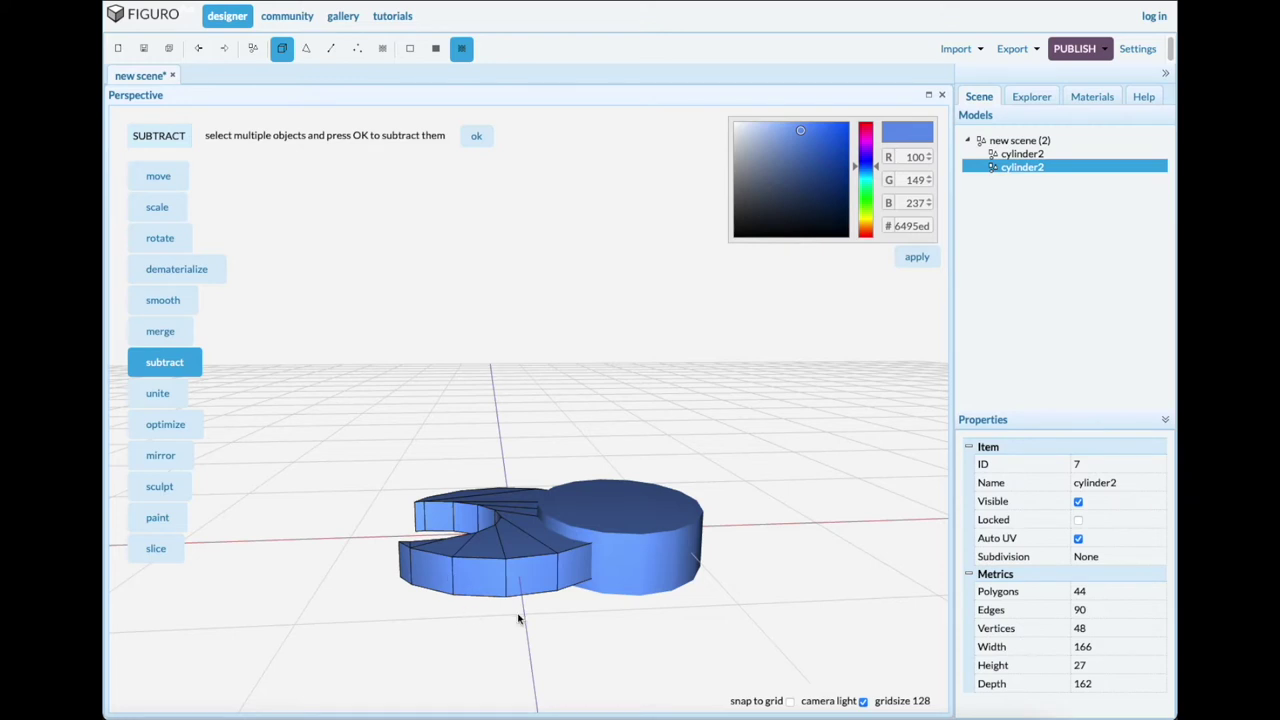
click(629, 562)
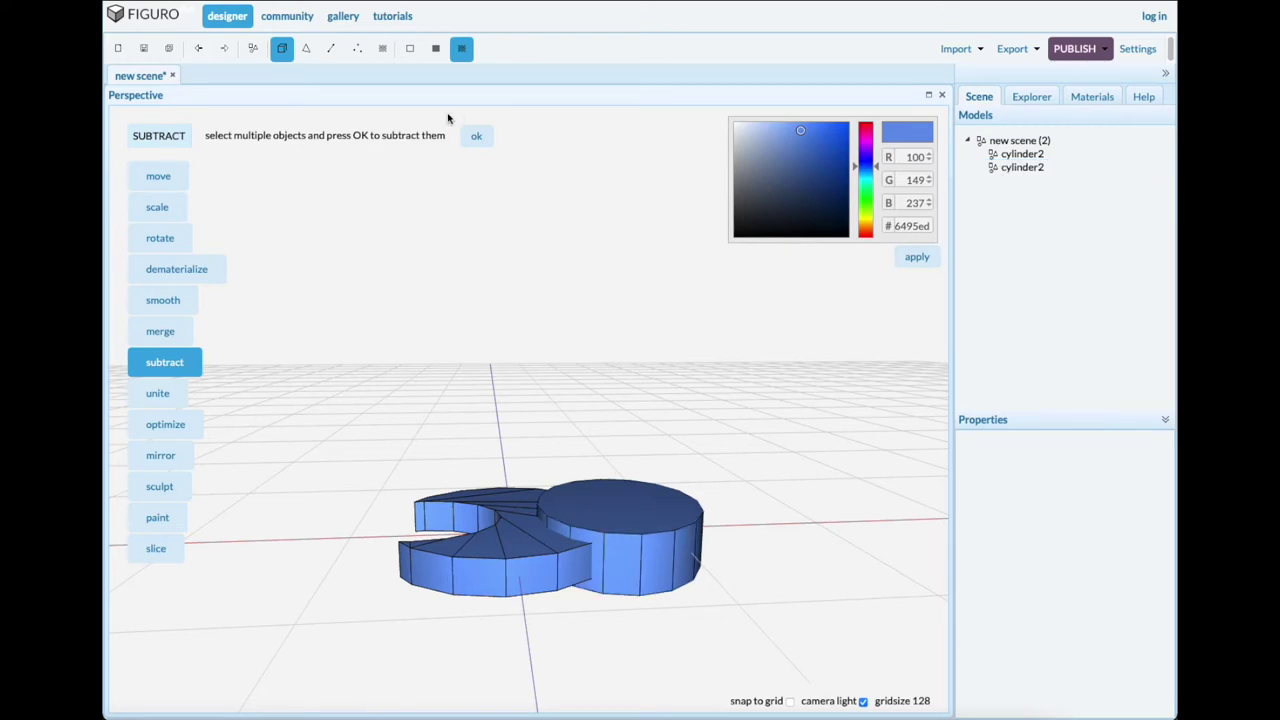
click(477, 136)
Add a grid-snapped cube 256 wide, 256 high and 128 deep on one side of the X axis, above half of the axe head.
drag(677, 357, 612, 404)
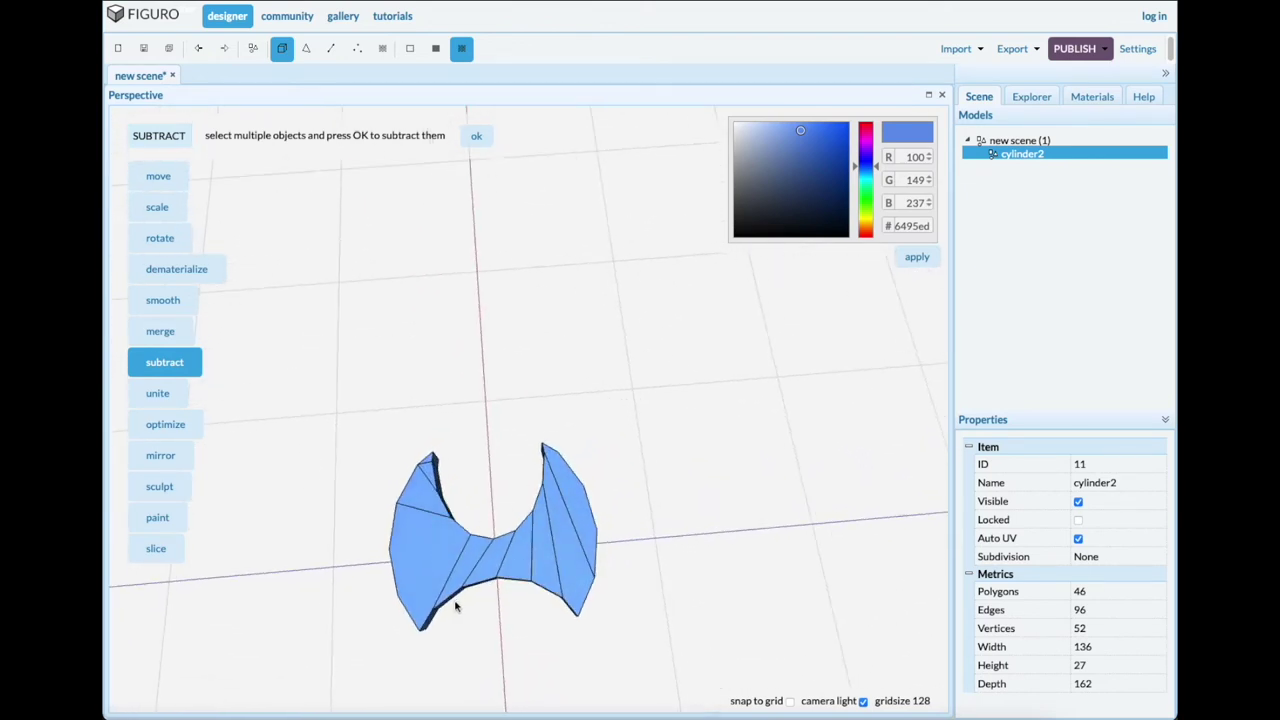
scroll(465, 640, up, 5)
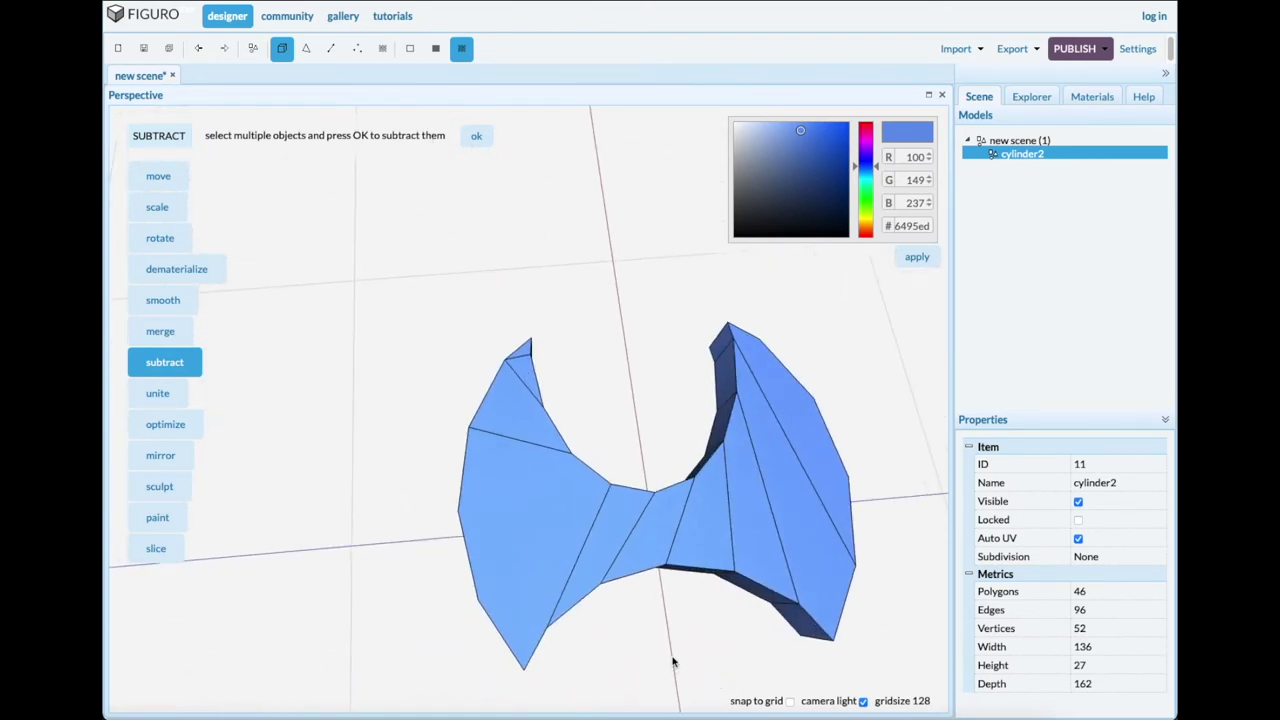
scroll(644, 555, down, 3)
drag(737, 605, 734, 605)
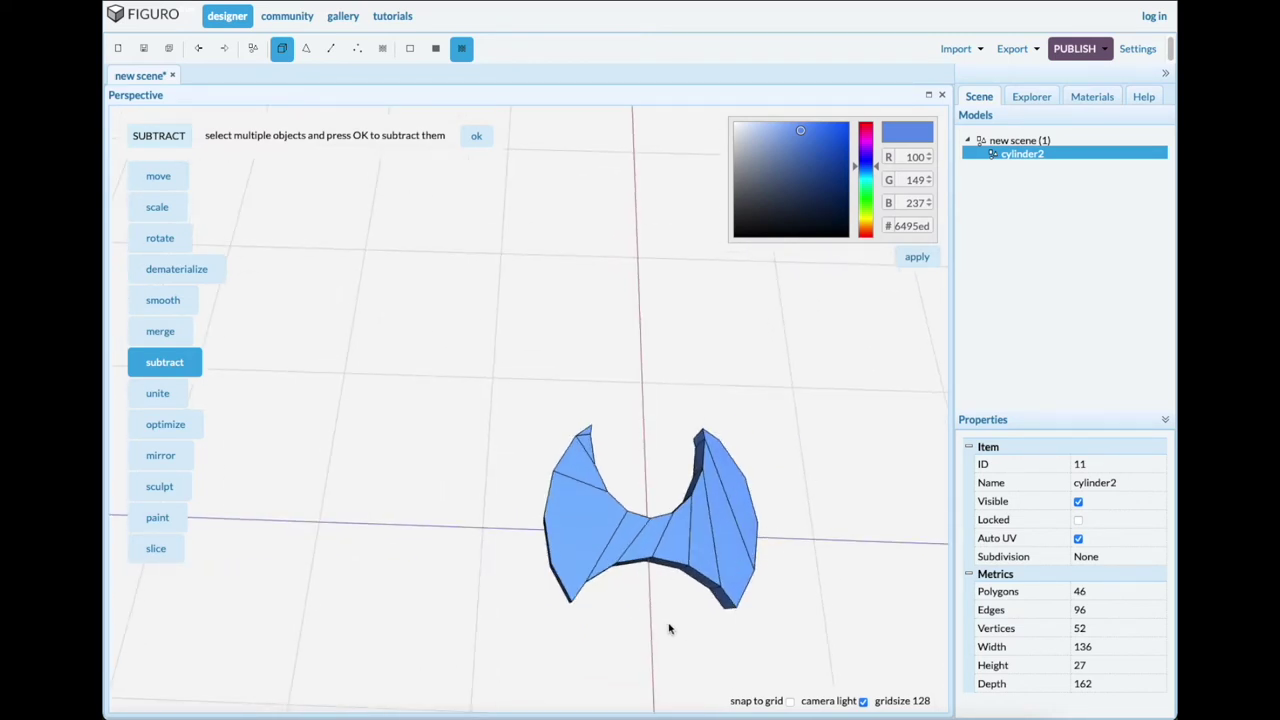
scroll(670, 628, down, 3)
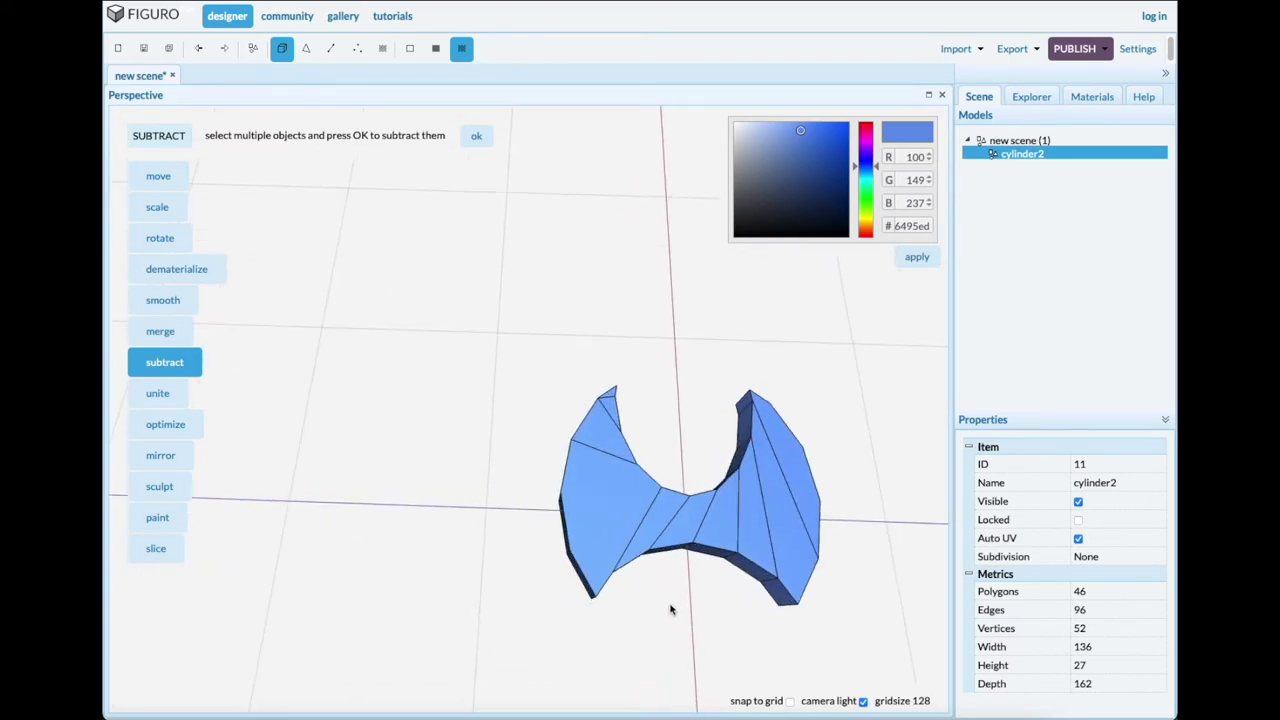
click(255, 48)
click(160, 175)
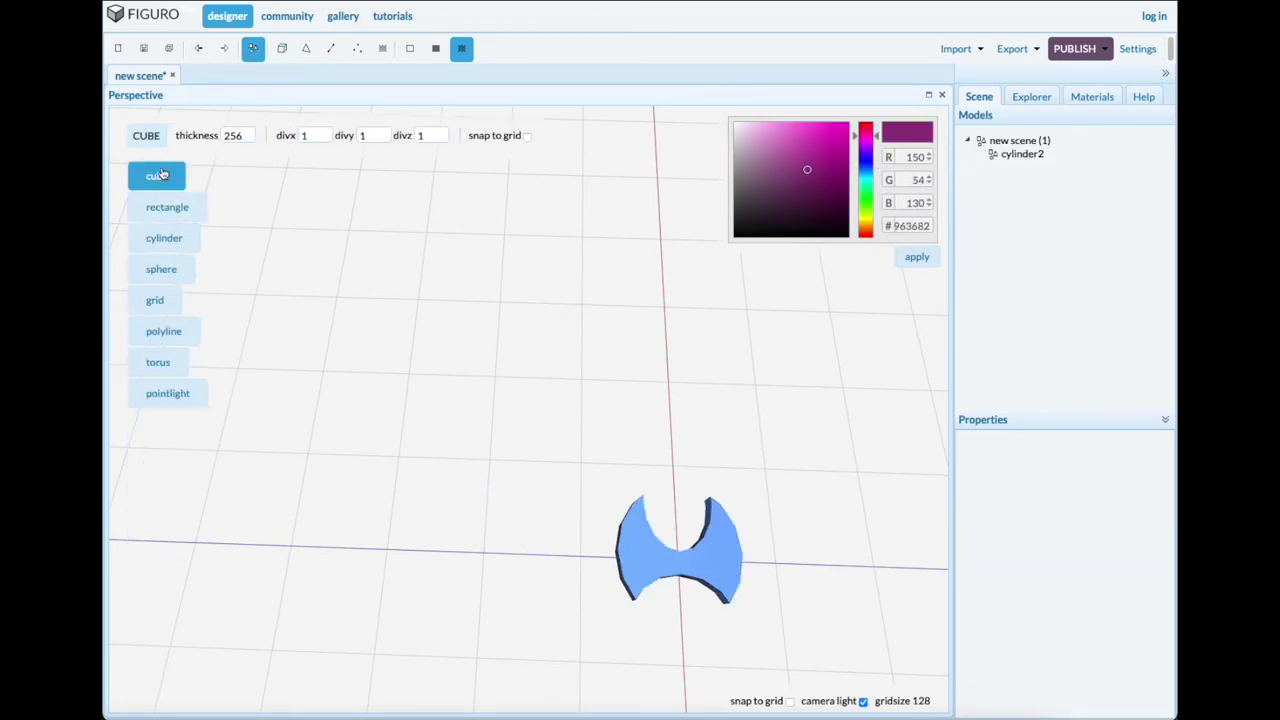
click(527, 137)
drag(673, 470, 640, 675)
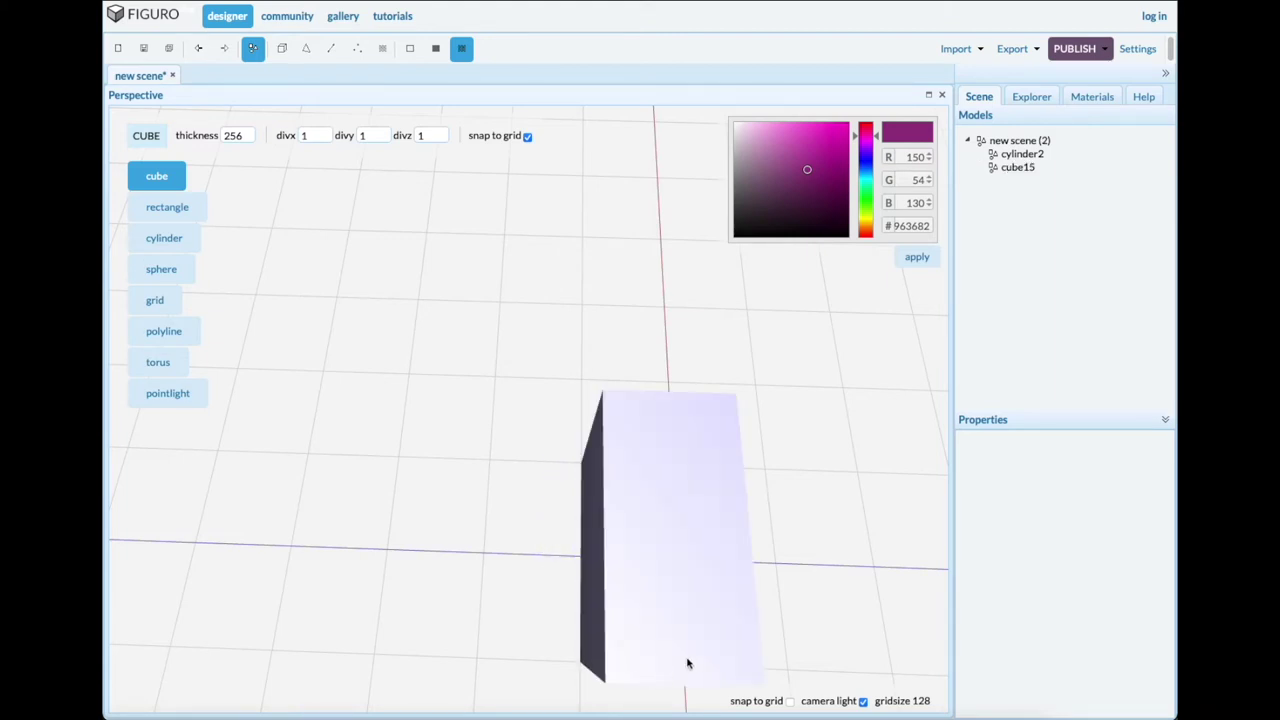
scroll(837, 571, up, 5)
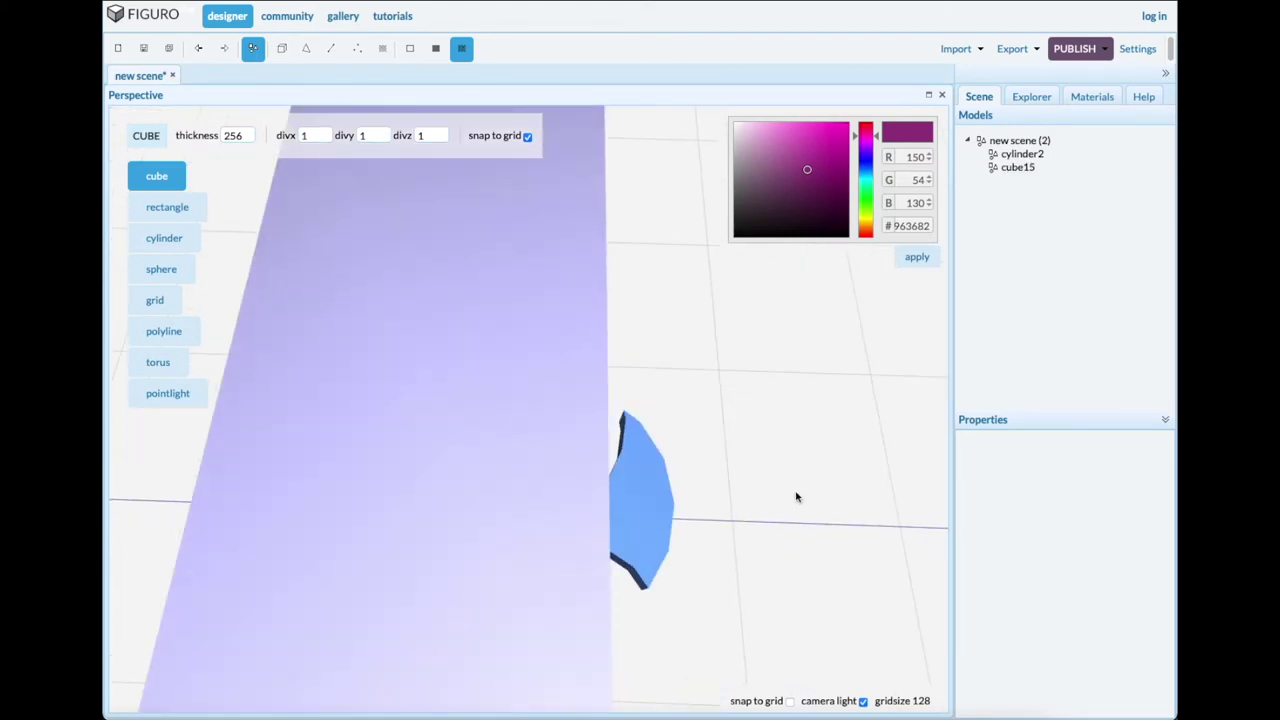
scroll(731, 476, down, 5)
middle_drag(820, 505, 765, 492)
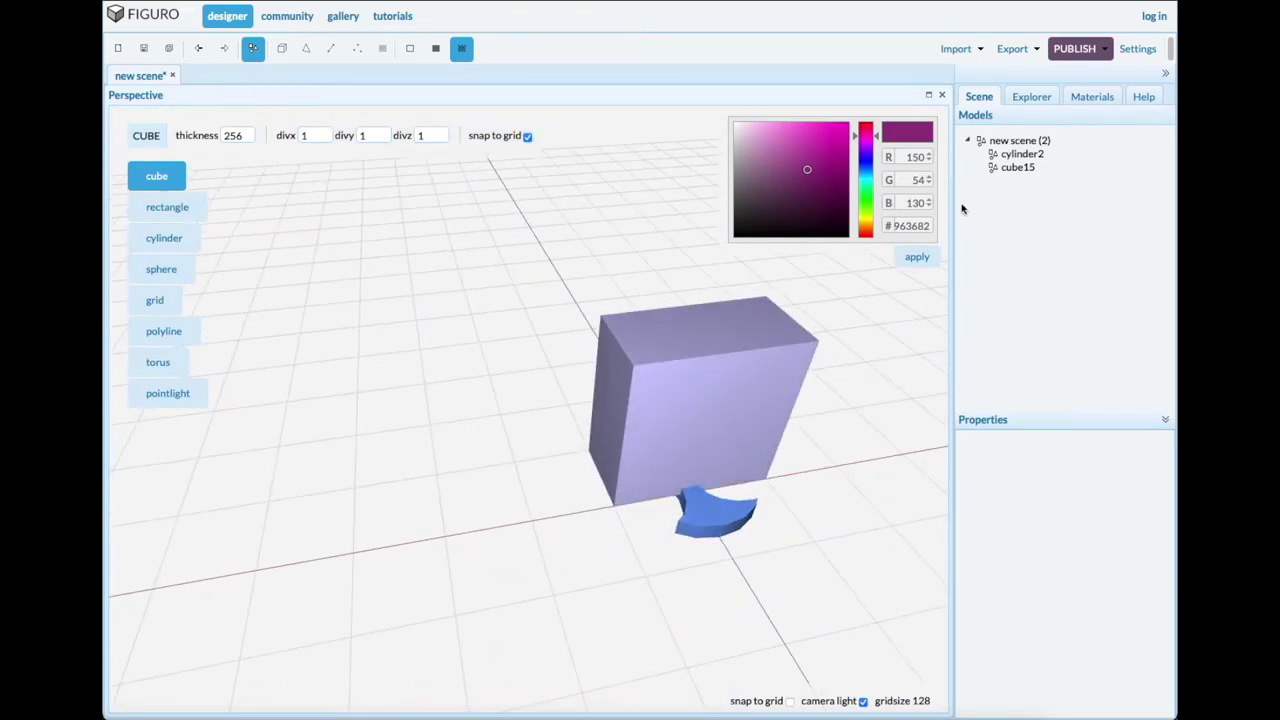
Lower the cube along Y so that it fully encloses one half of the axe head.
click(1010, 167)
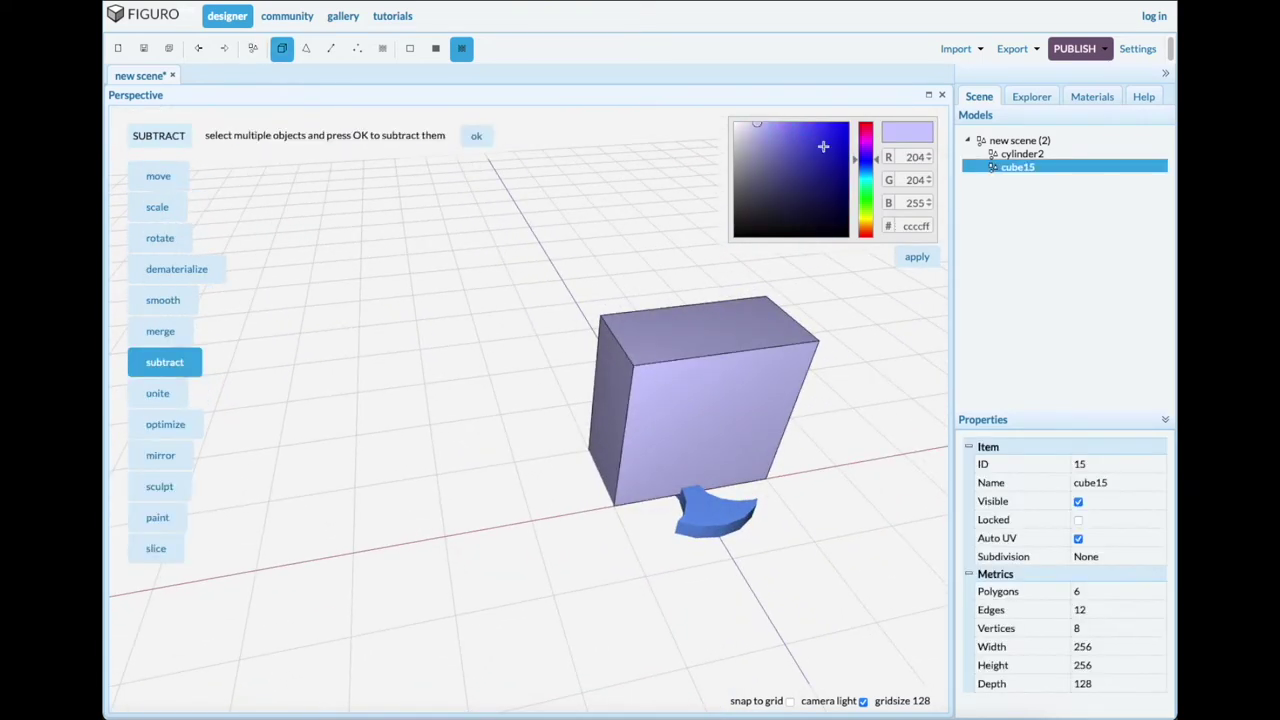
click(152, 177)
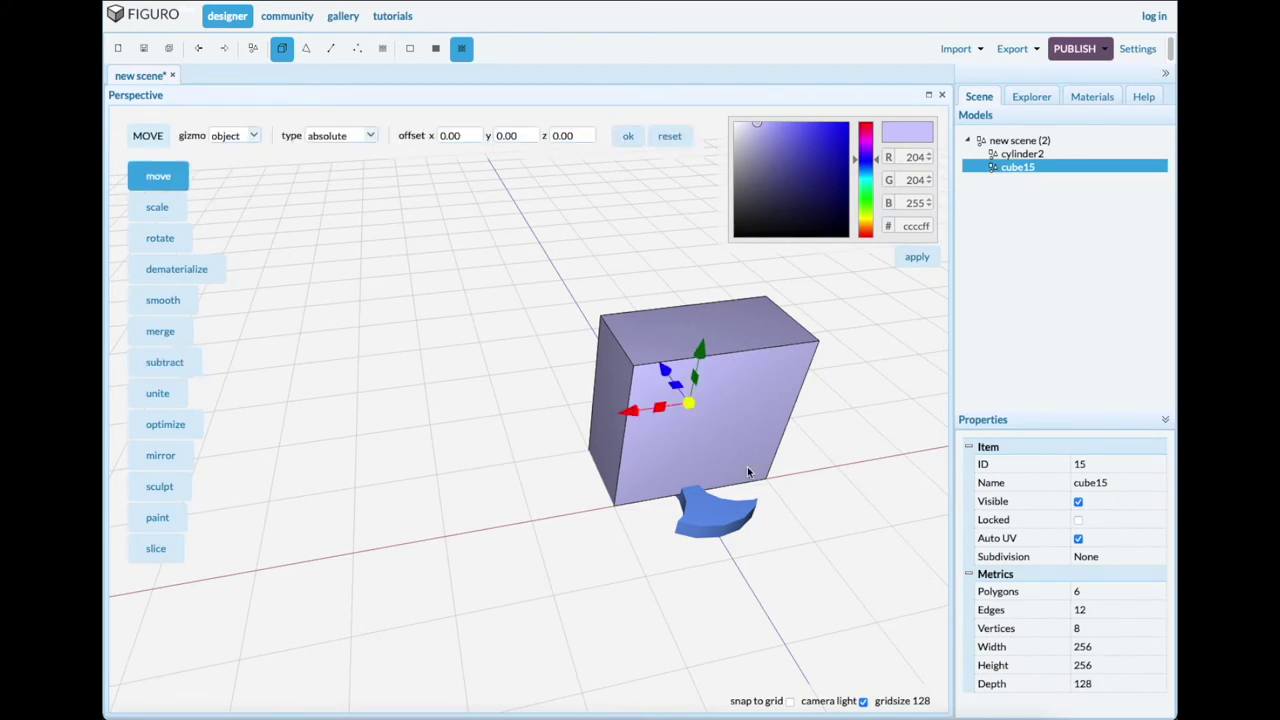
drag(703, 357, 675, 426)
Subtract the cube from the axe head, leaving a single blade.
click(700, 528)
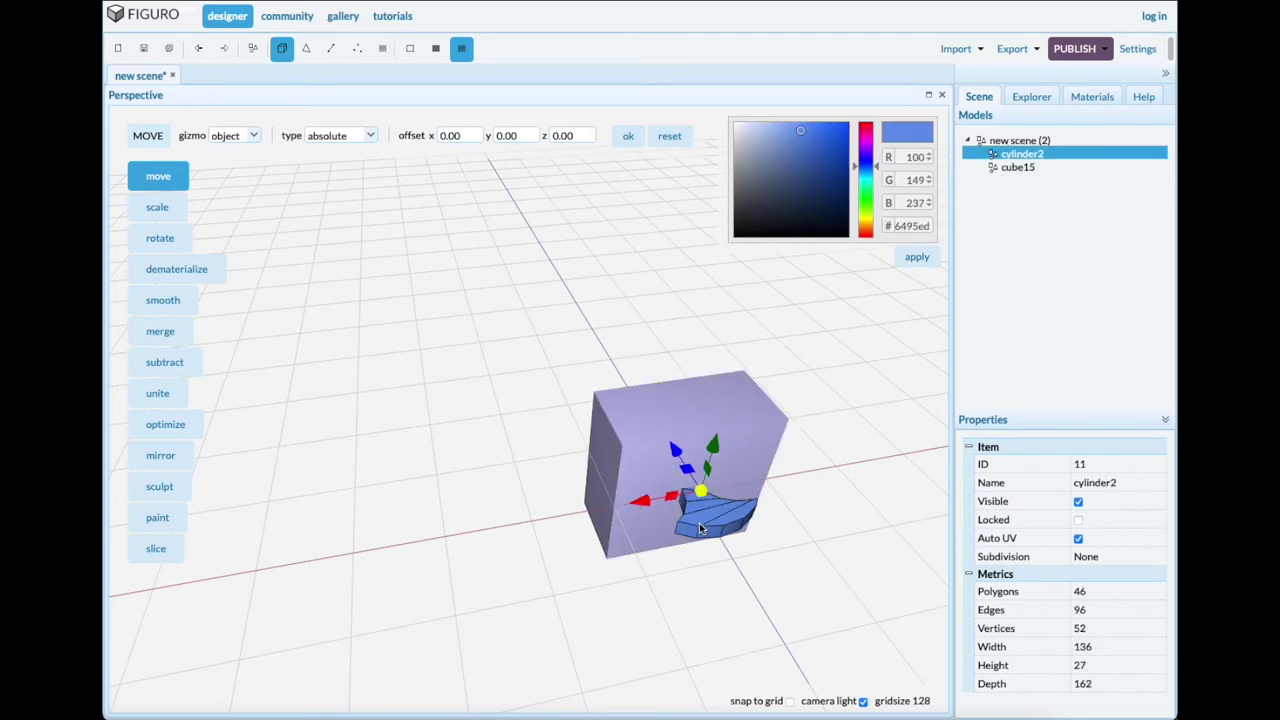
drag(563, 494, 563, 494)
click(383, 487)
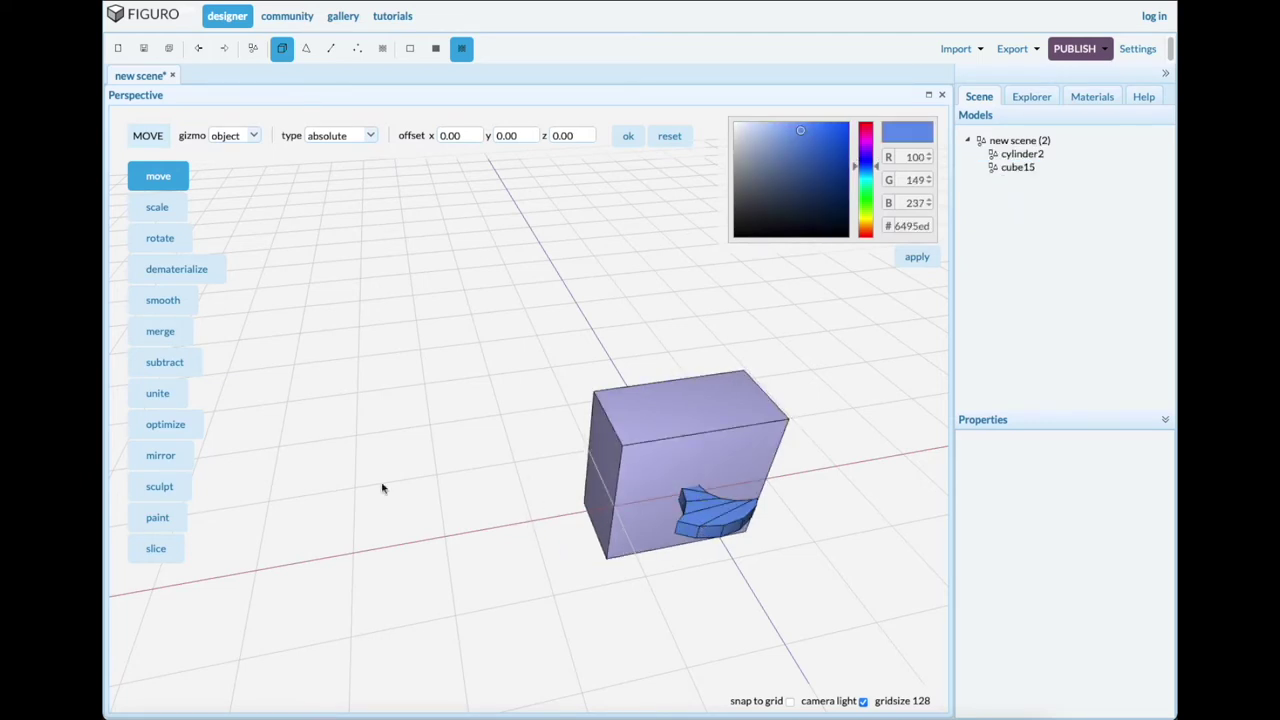
click(162, 366)
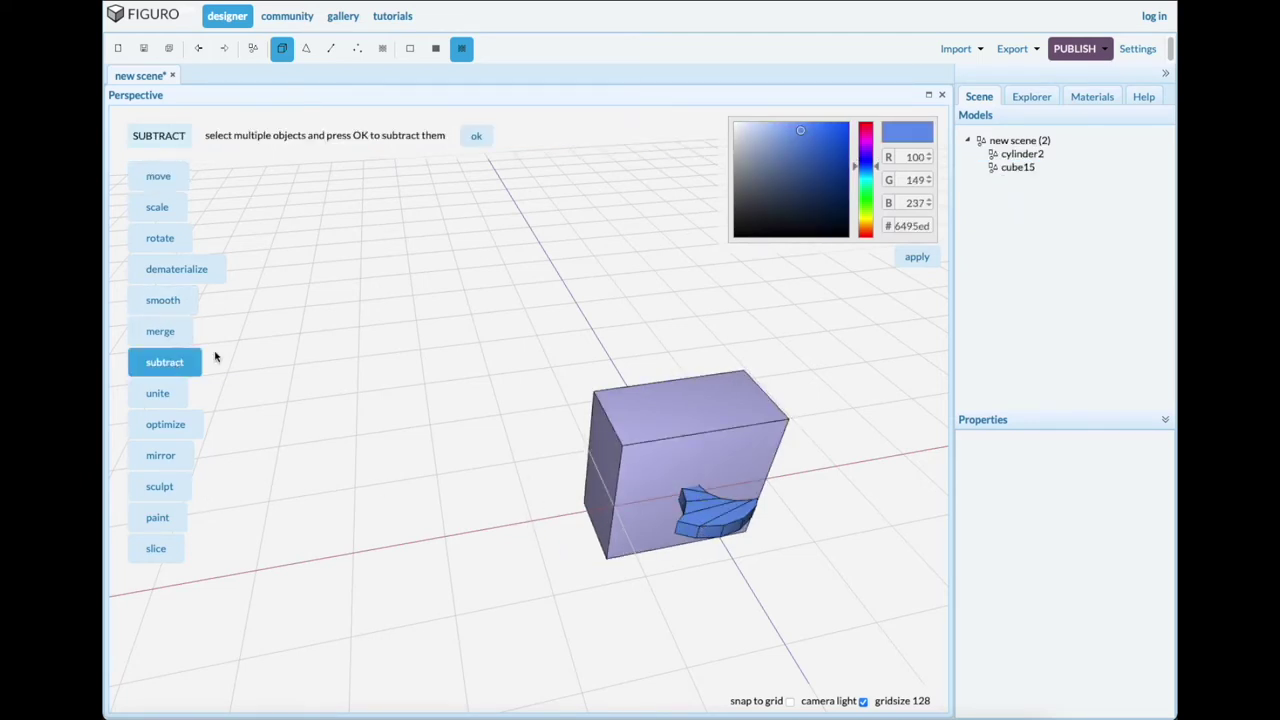
click(476, 136)
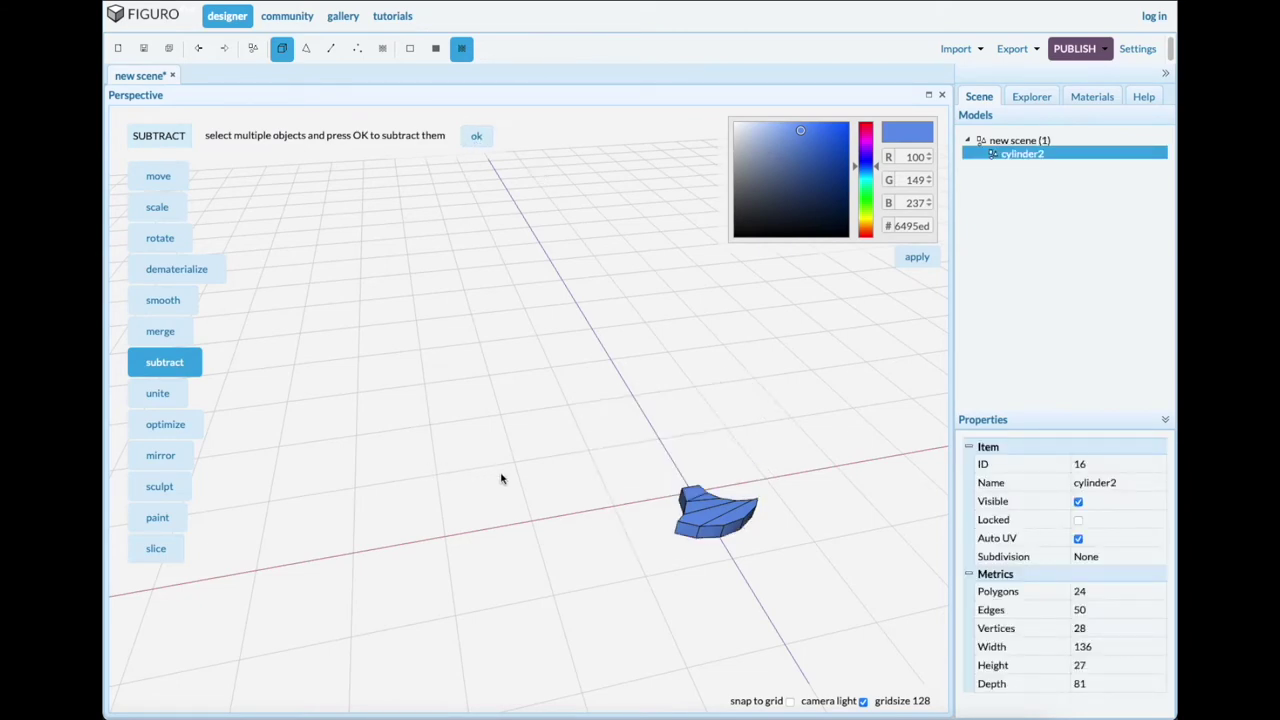
Use the vertex Knife to cut an inset line across the blade's top face, following one concave side out to the outermost inner edge.
drag(568, 543, 618, 510)
right_drag(618, 515, 642, 548)
scroll(763, 527, up, 5)
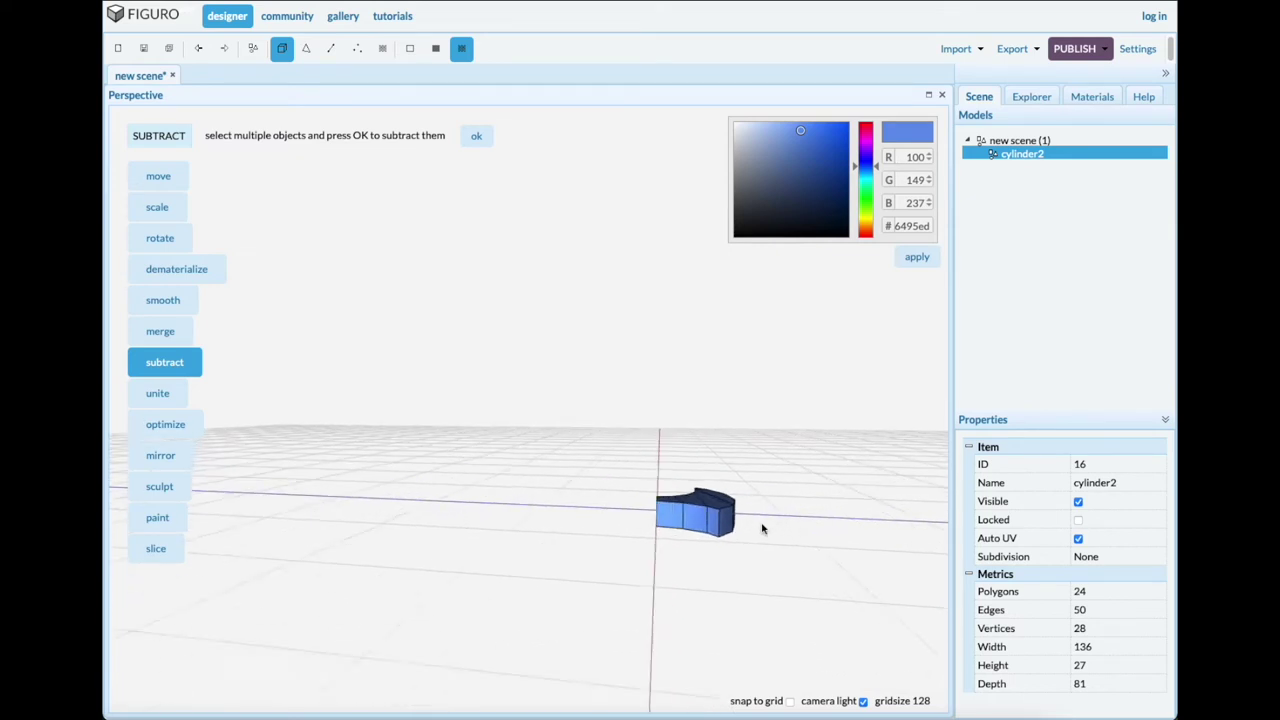
right_drag(577, 547, 580, 571)
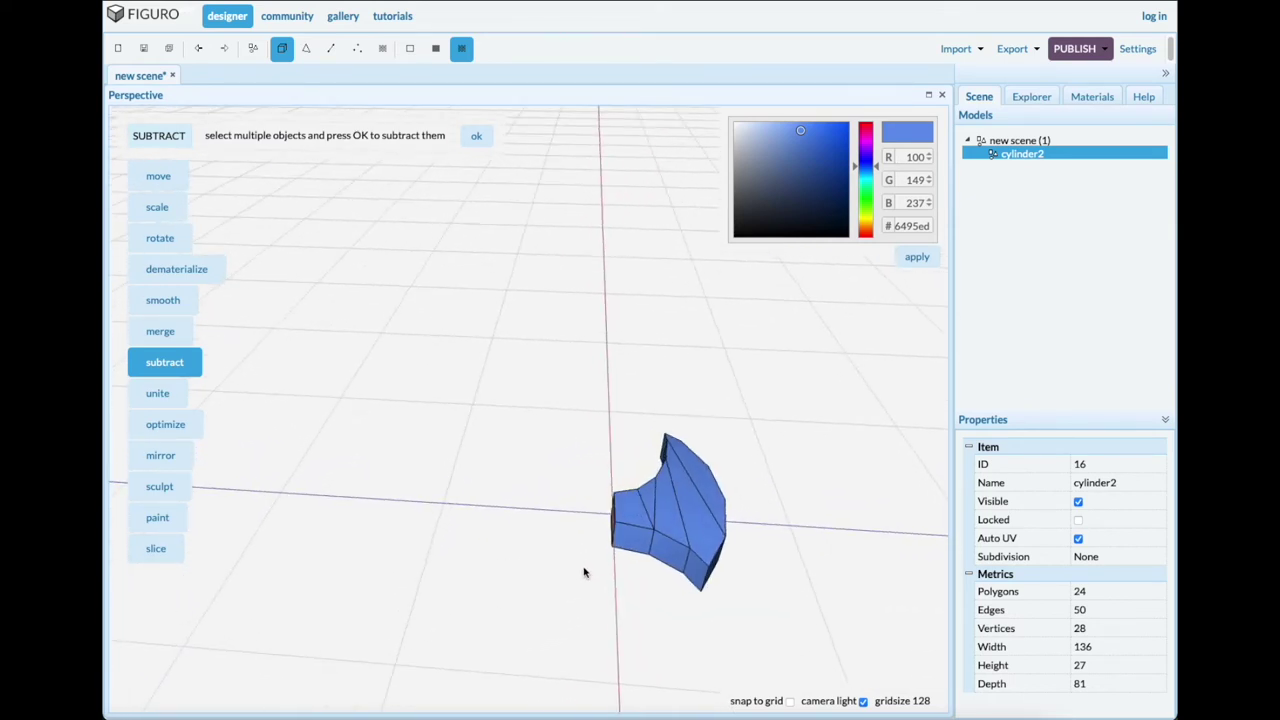
drag(585, 572, 585, 587)
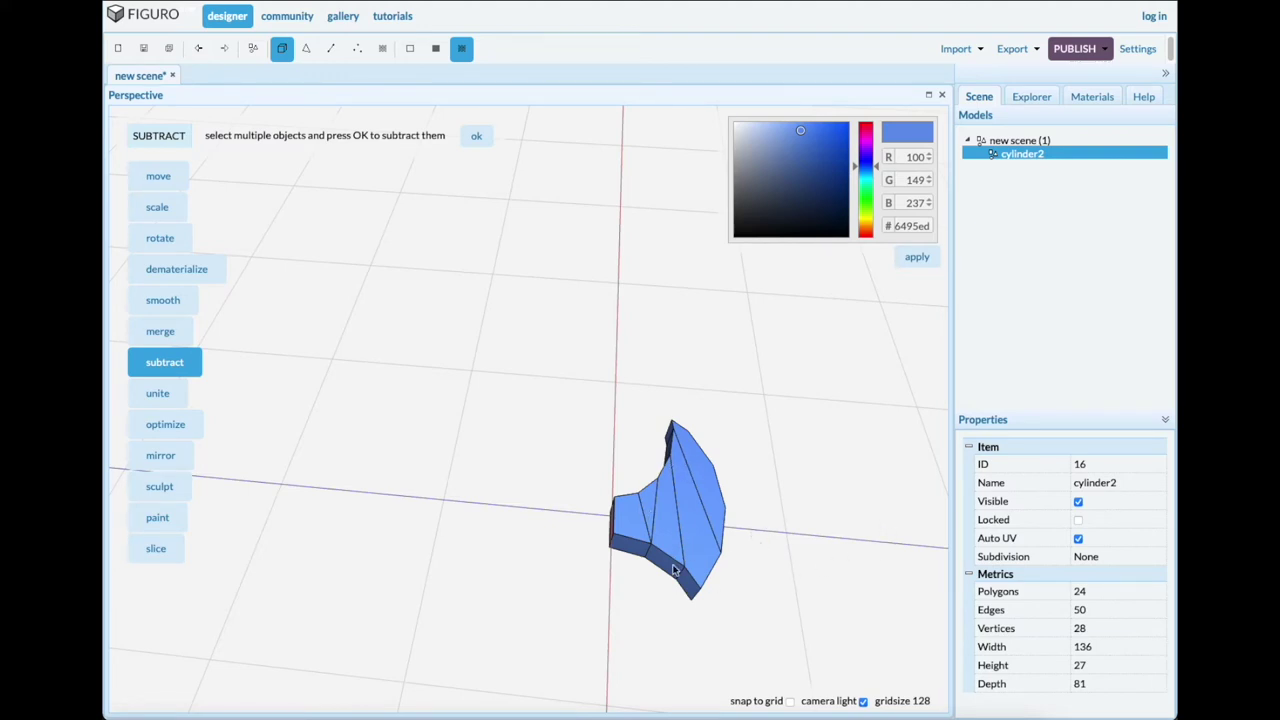
click(358, 50)
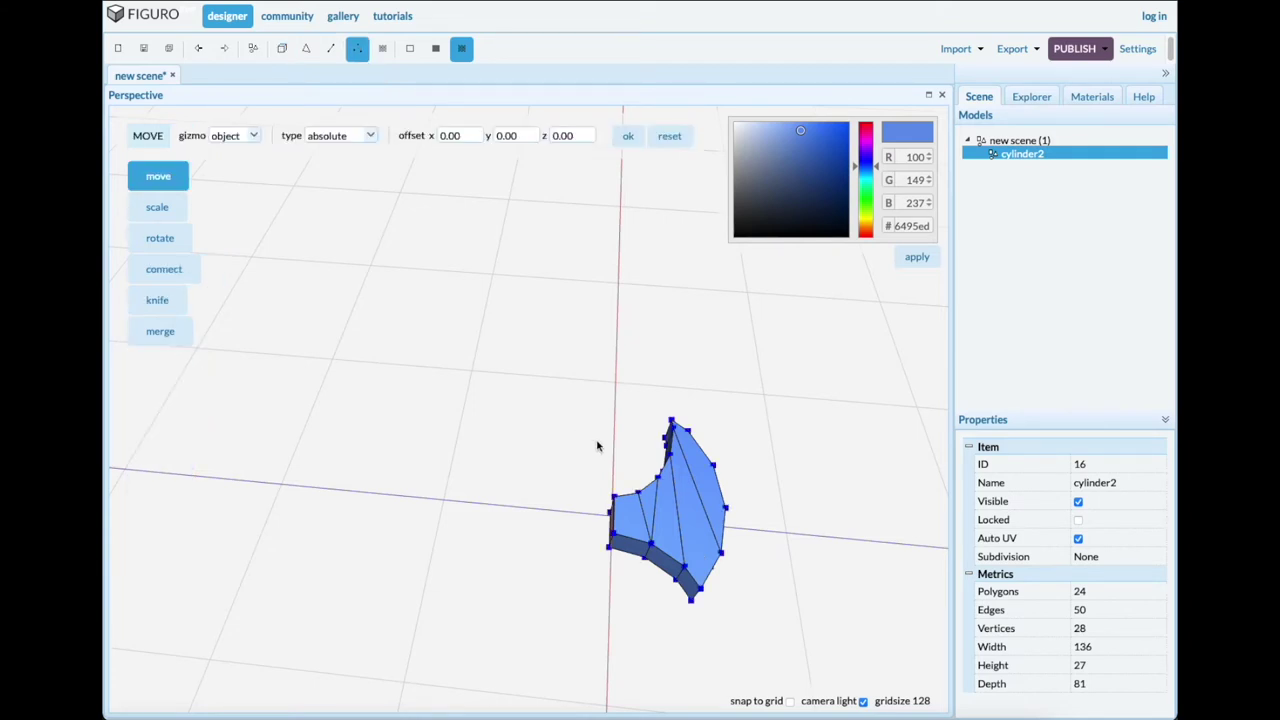
click(166, 304)
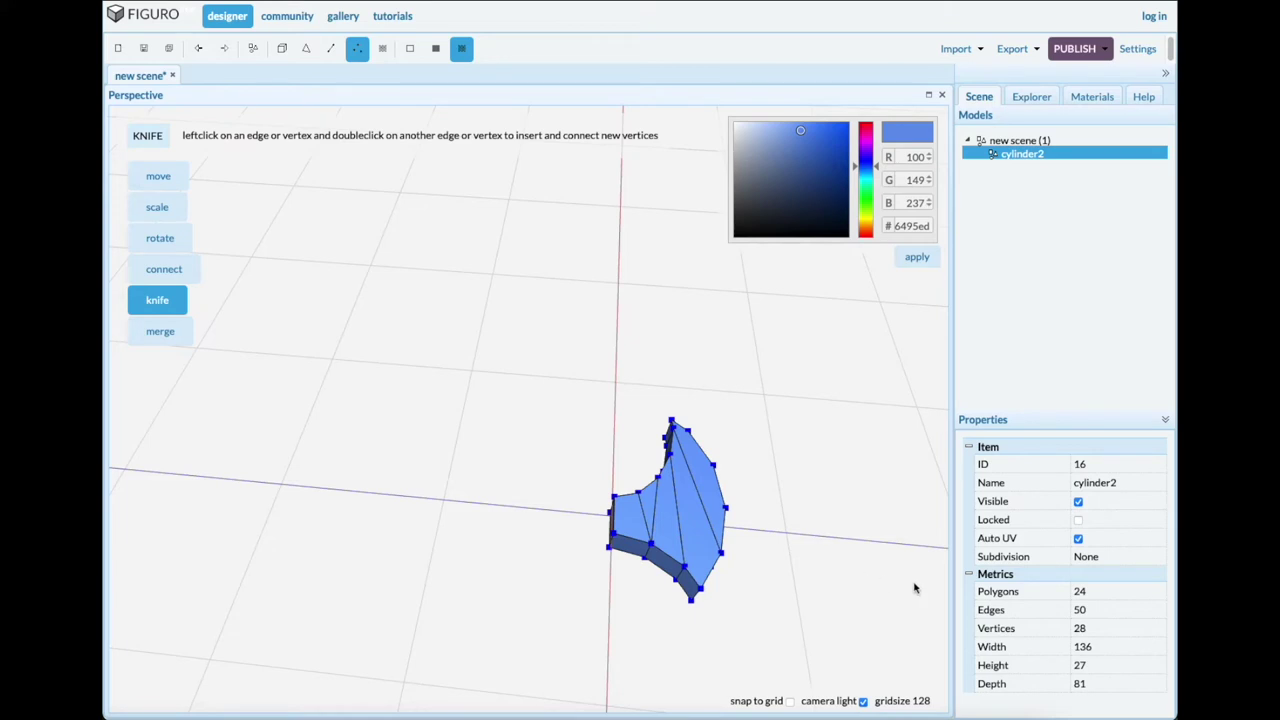
right_drag(877, 542, 853, 542)
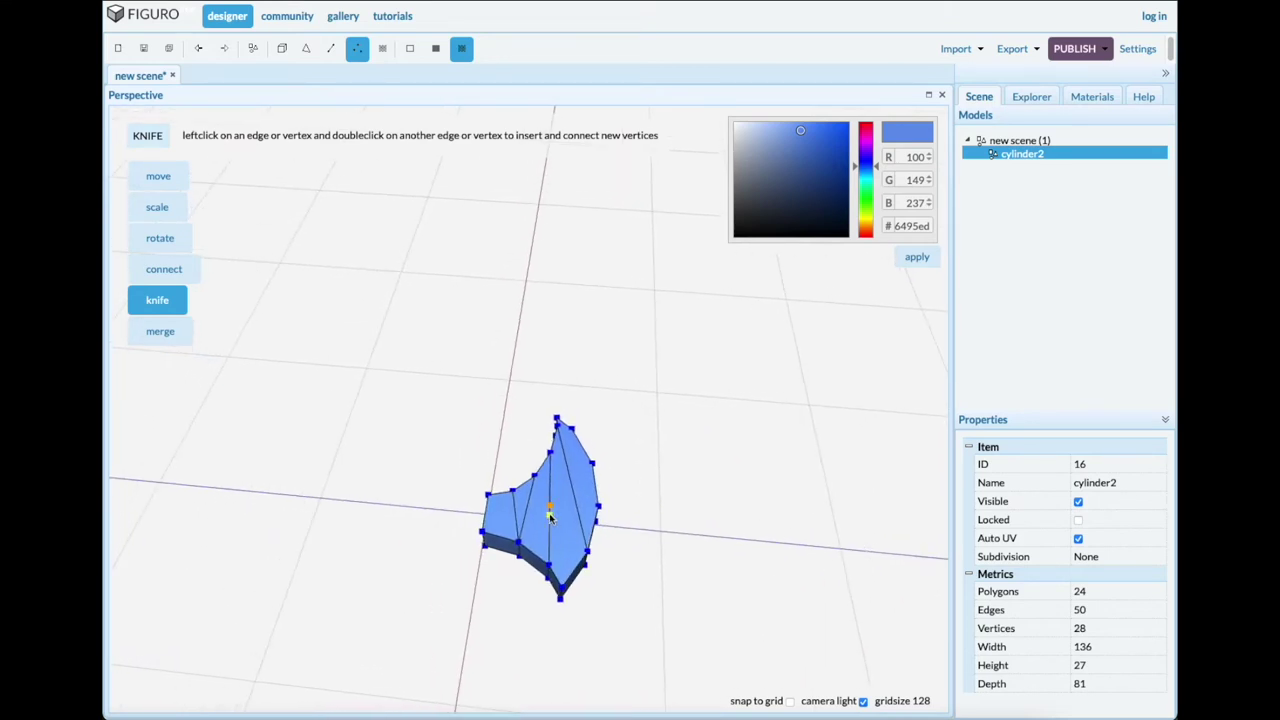
scroll(492, 481, up, 5)
click(547, 557)
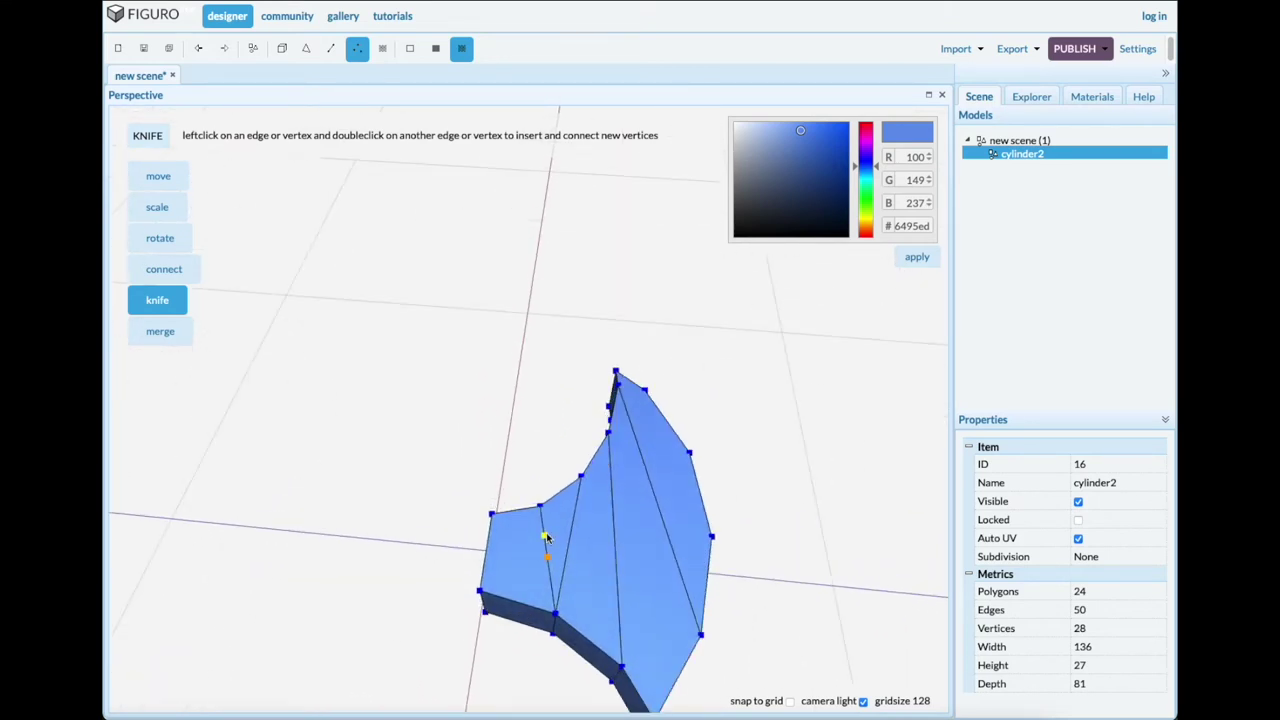
double_click(545, 534)
click(543, 531)
double_click(575, 519)
click(574, 517)
double_click(611, 490)
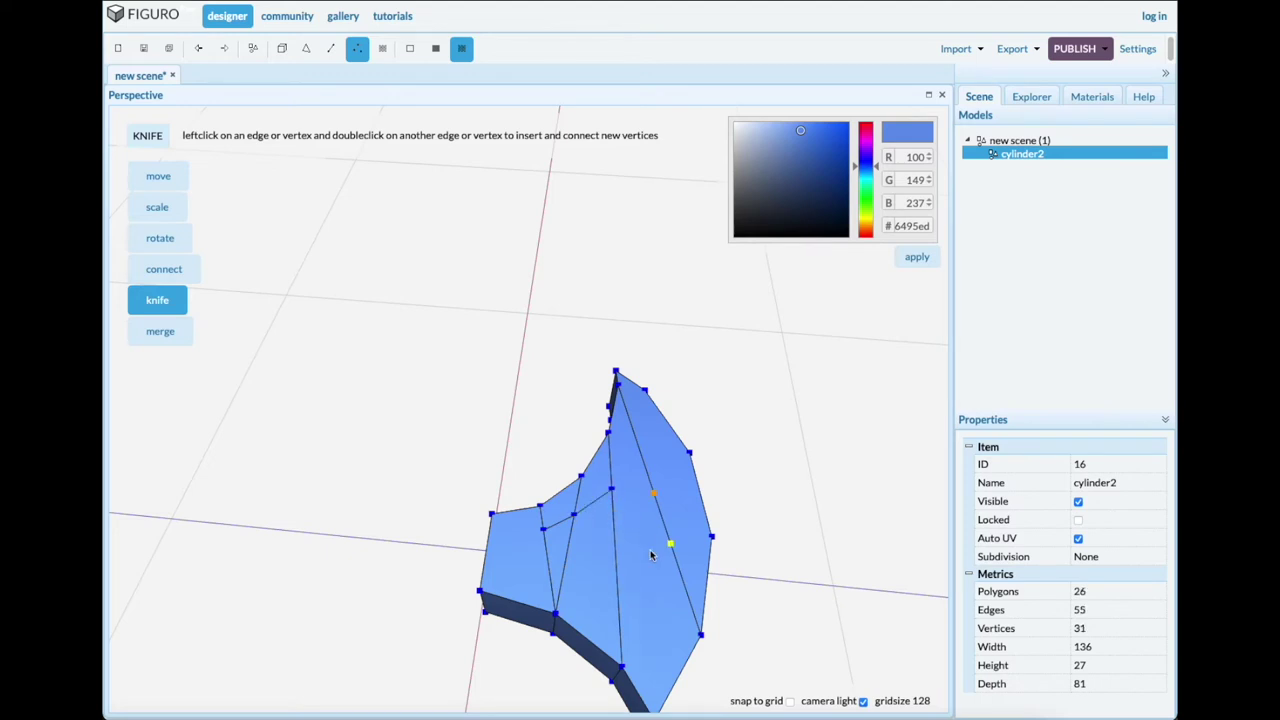
click(611, 490)
double_click(640, 453)
Continue the Knife cuts with new vertices on the outermost inner edge and an inset line back along the opposite concave side.
click(668, 533)
double_click(679, 564)
click(677, 565)
double_click(619, 609)
click(619, 609)
double_click(565, 588)
double_click(552, 583)
Move the middle inset vertex of the nearer concave side and the adjacent outer inset corner outward along the X axis.
click(158, 178)
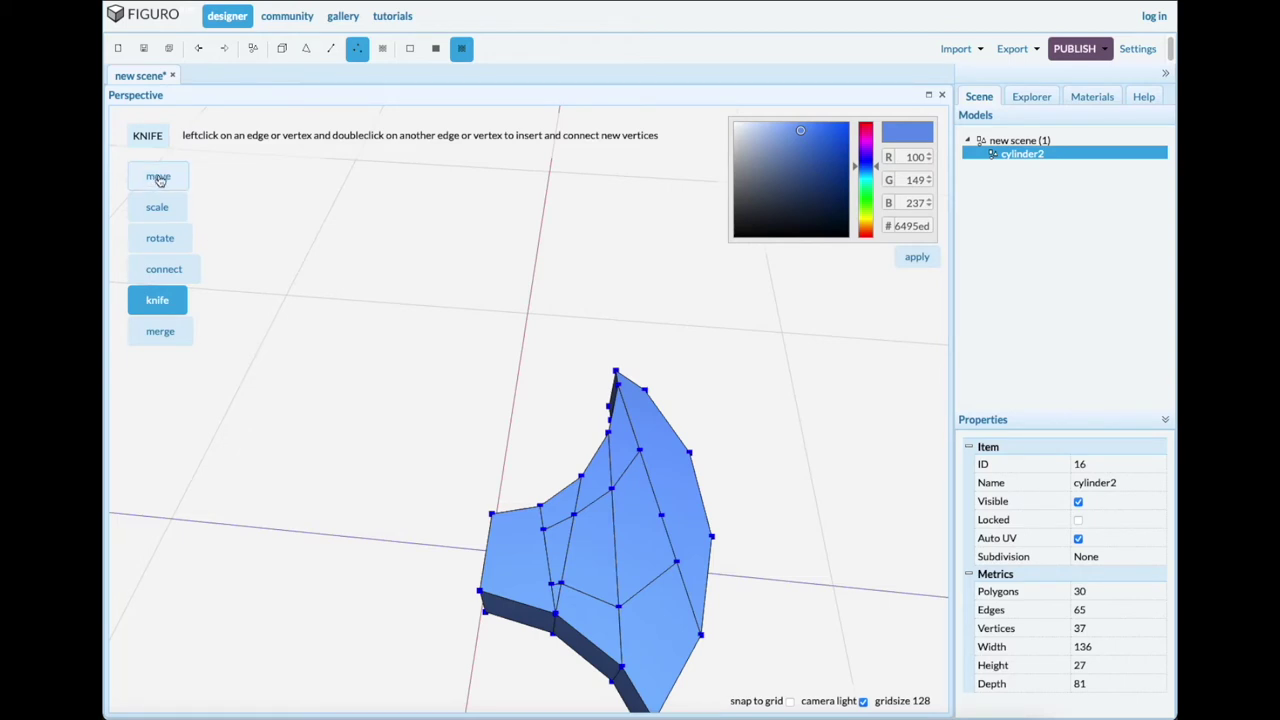
click(619, 607)
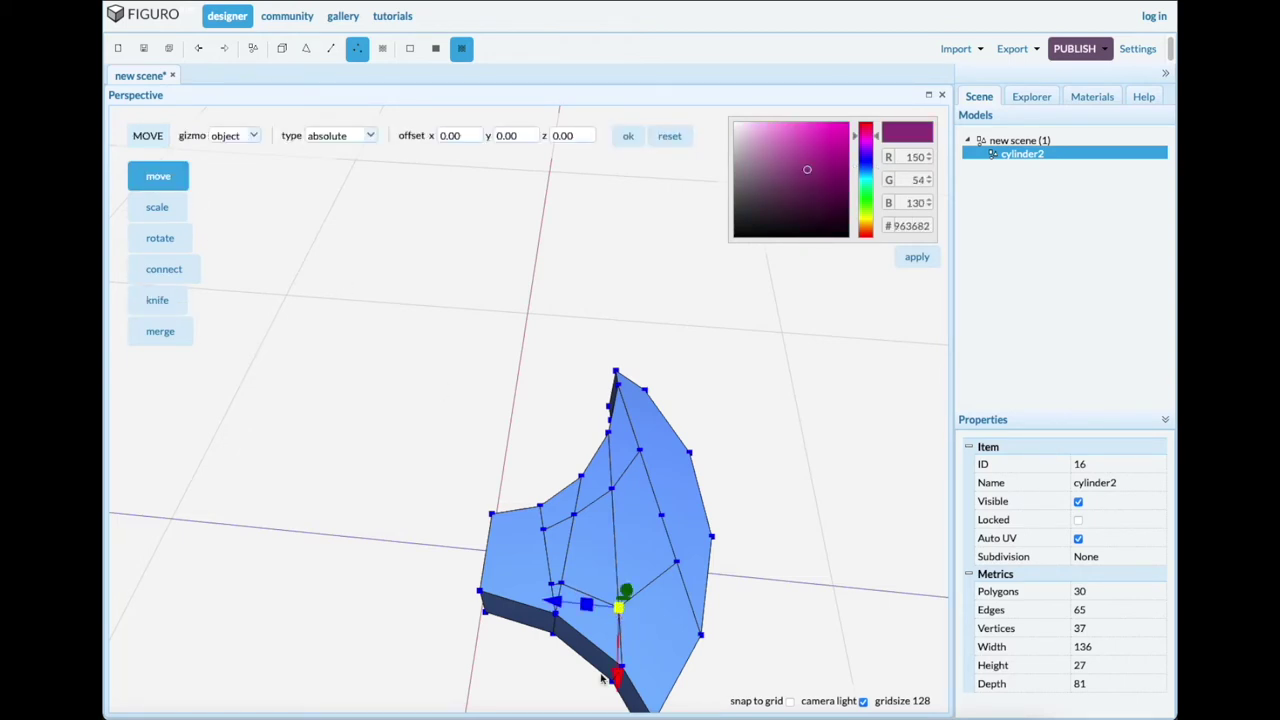
drag(615, 678, 614, 686)
click(678, 566)
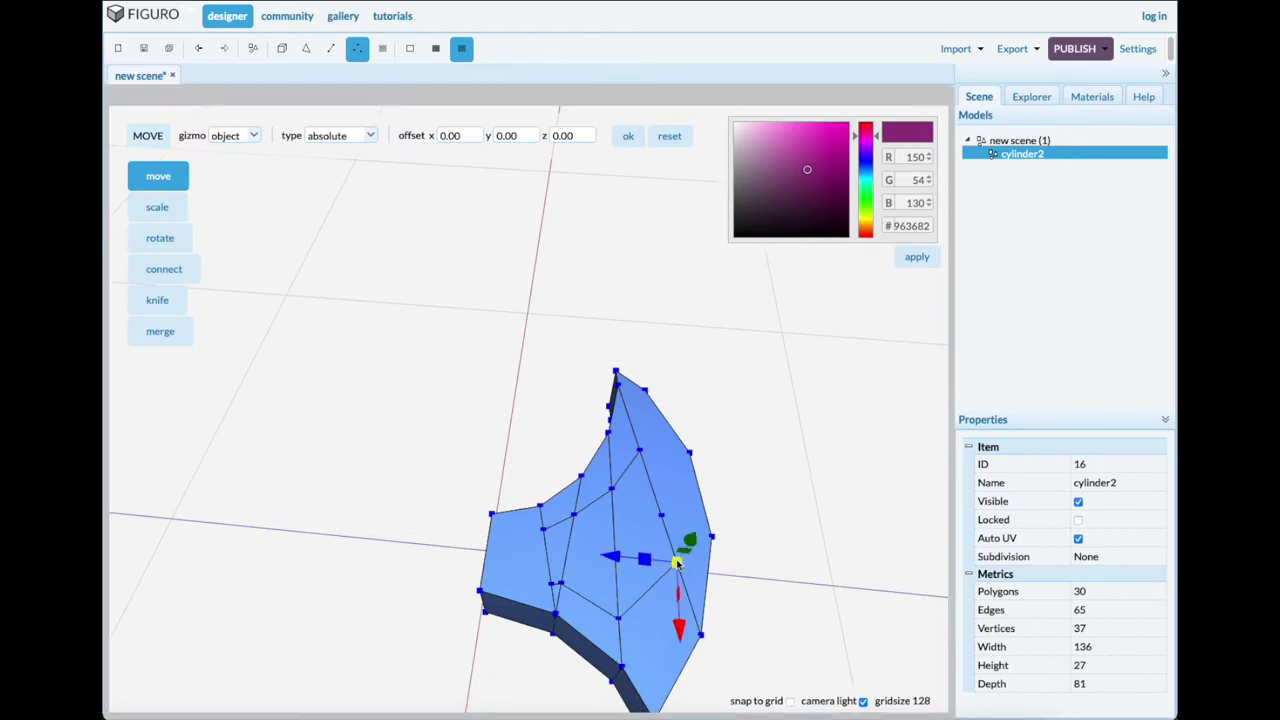
drag(679, 627, 680, 651)
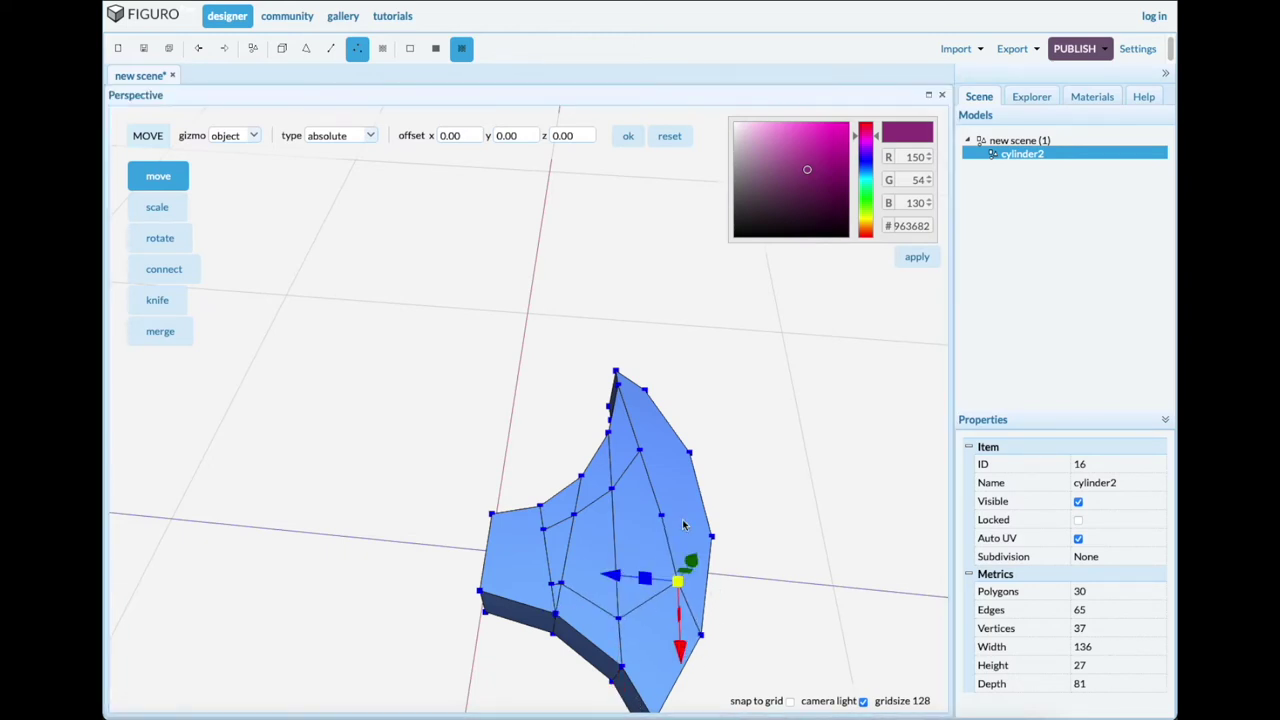
Shift the two inset vertices facing the curved cutting edge outward along the Z axis.
click(662, 517)
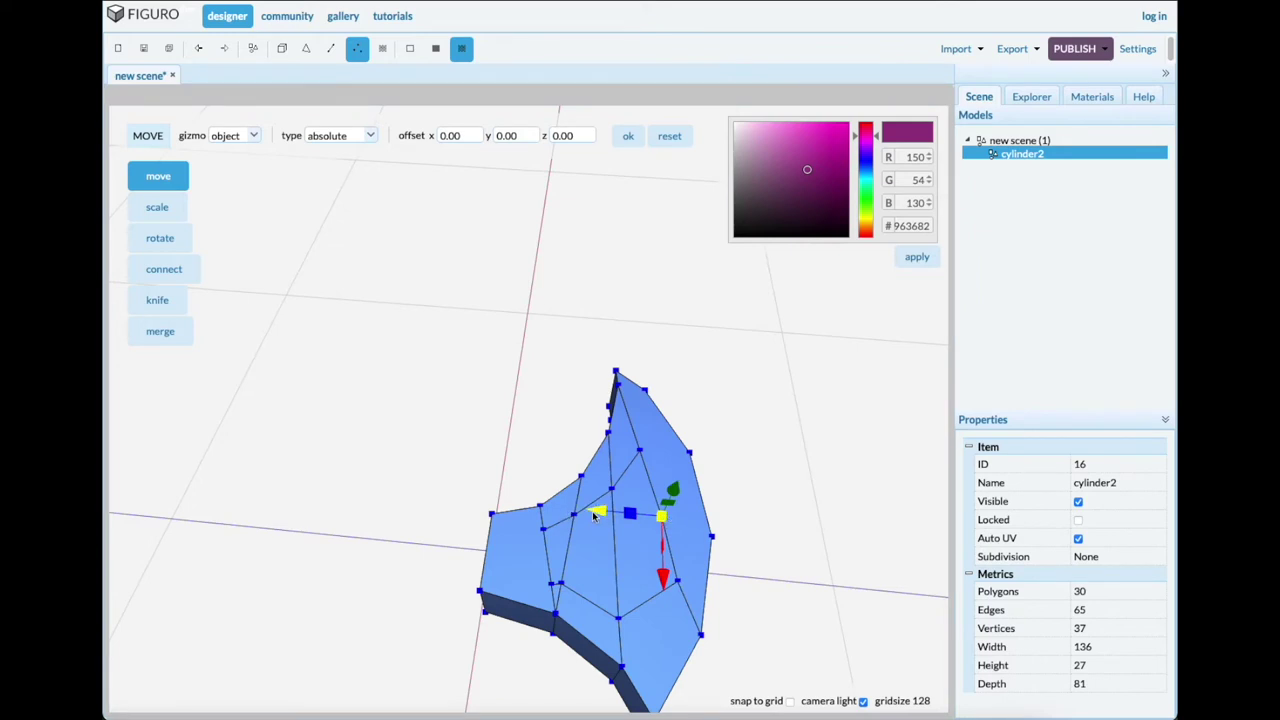
drag(600, 512, 614, 514)
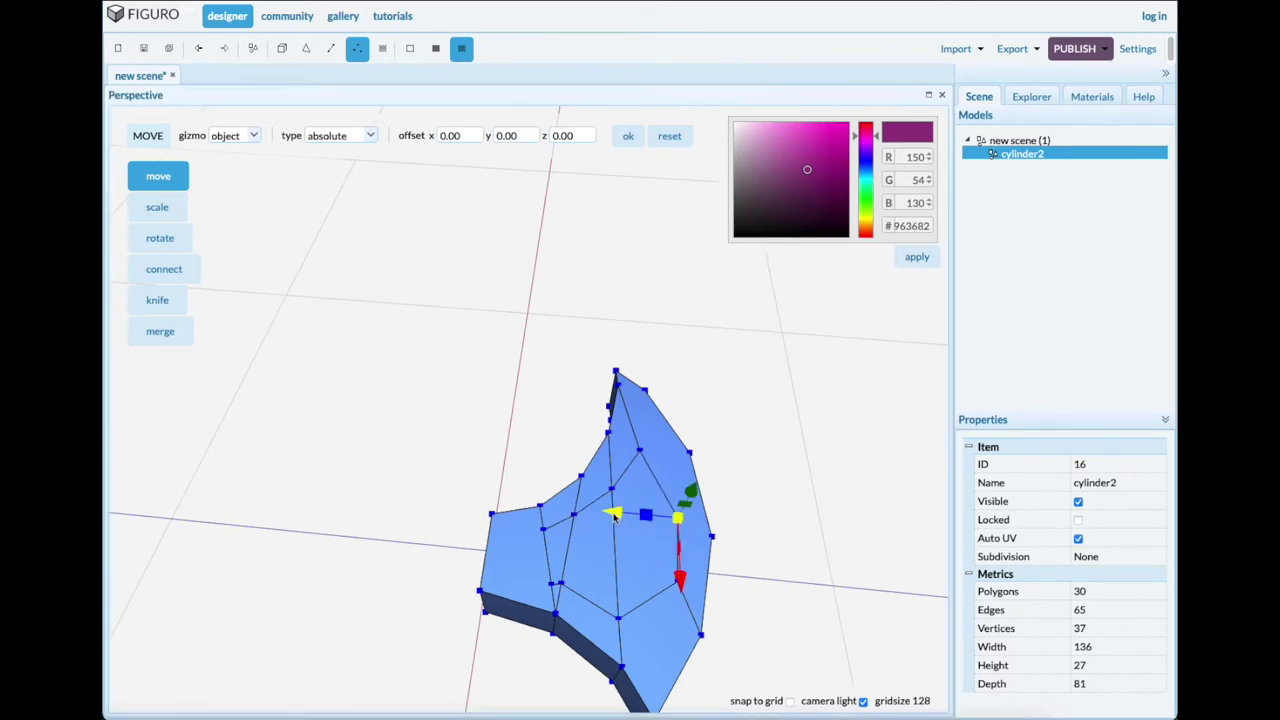
click(652, 619)
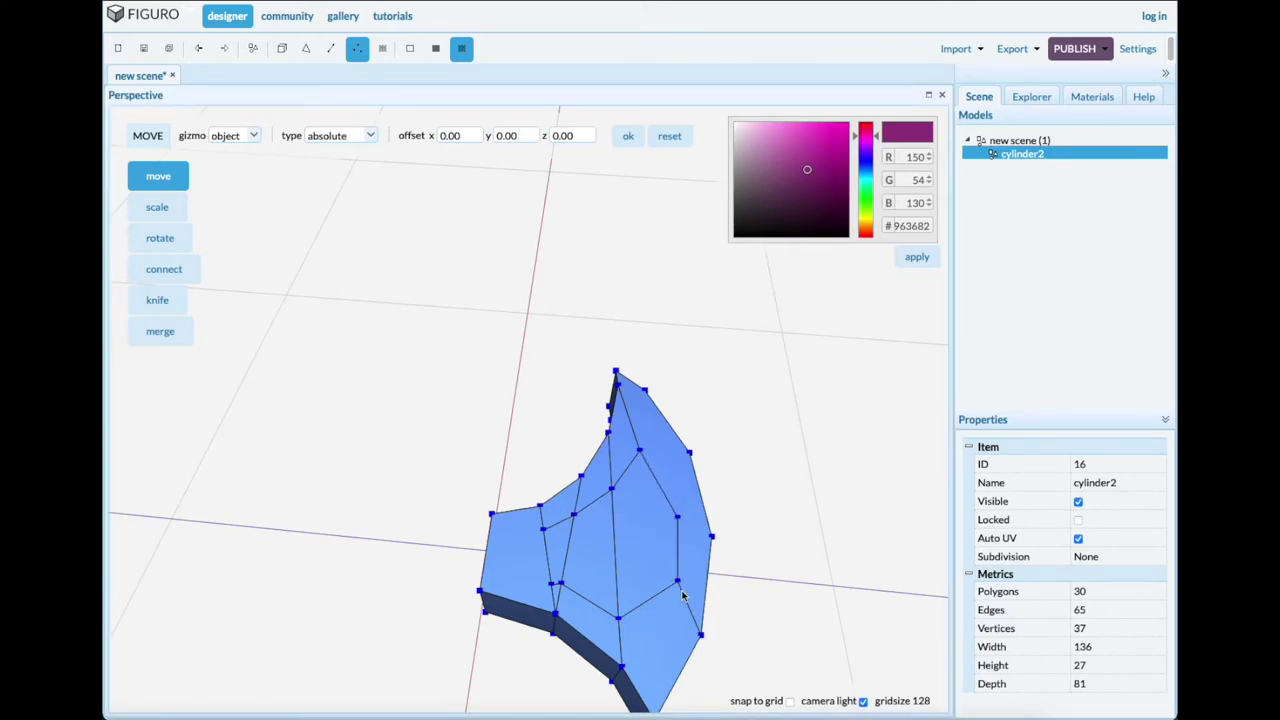
click(678, 583)
drag(614, 578, 626, 578)
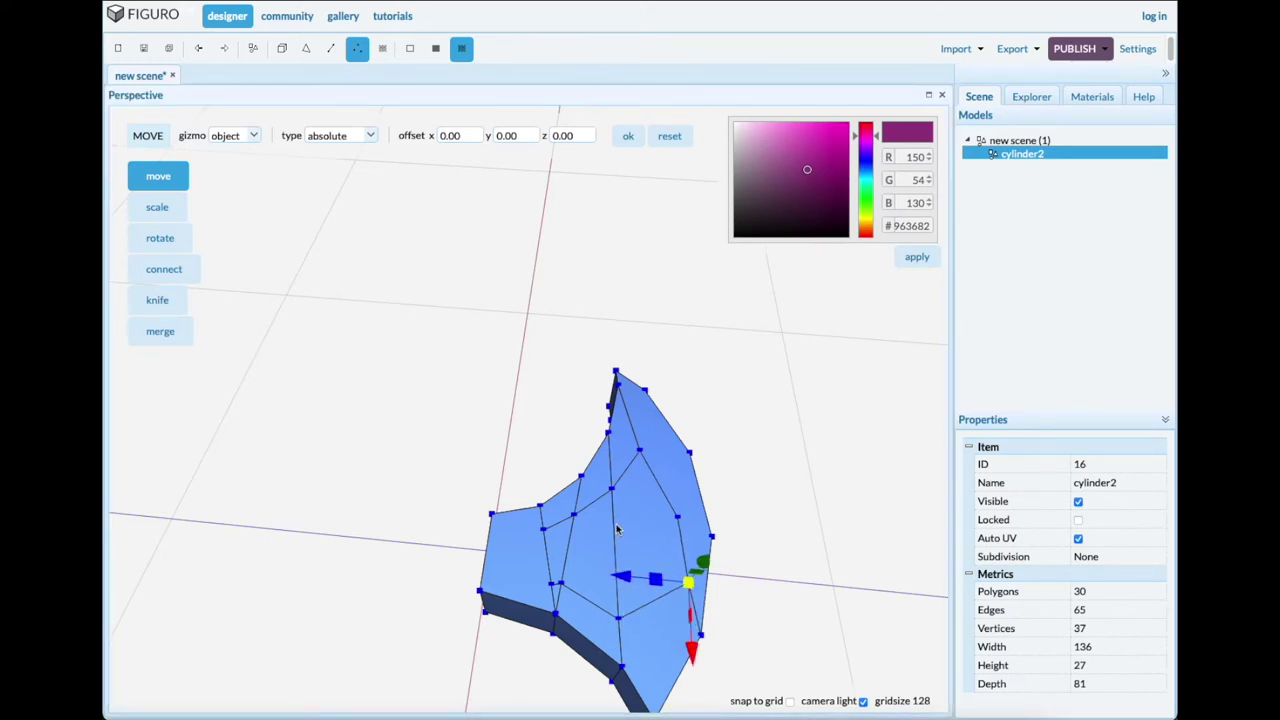
Nudge the inset vertex by the narrow neck on the nearer concave side along the Z and X axes.
click(561, 583)
drag(503, 588, 515, 587)
drag(567, 652, 568, 660)
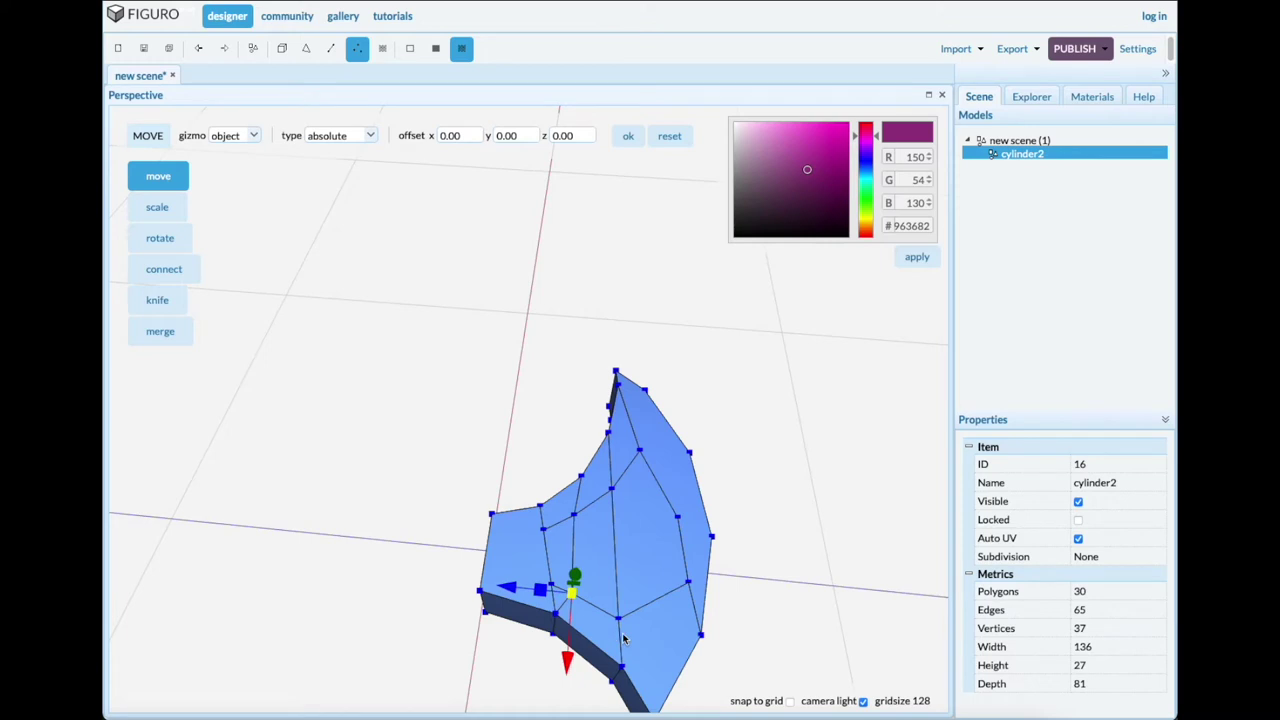
Merge the three adjacent inner polygons on the blade's top face into a single polygon.
click(306, 48)
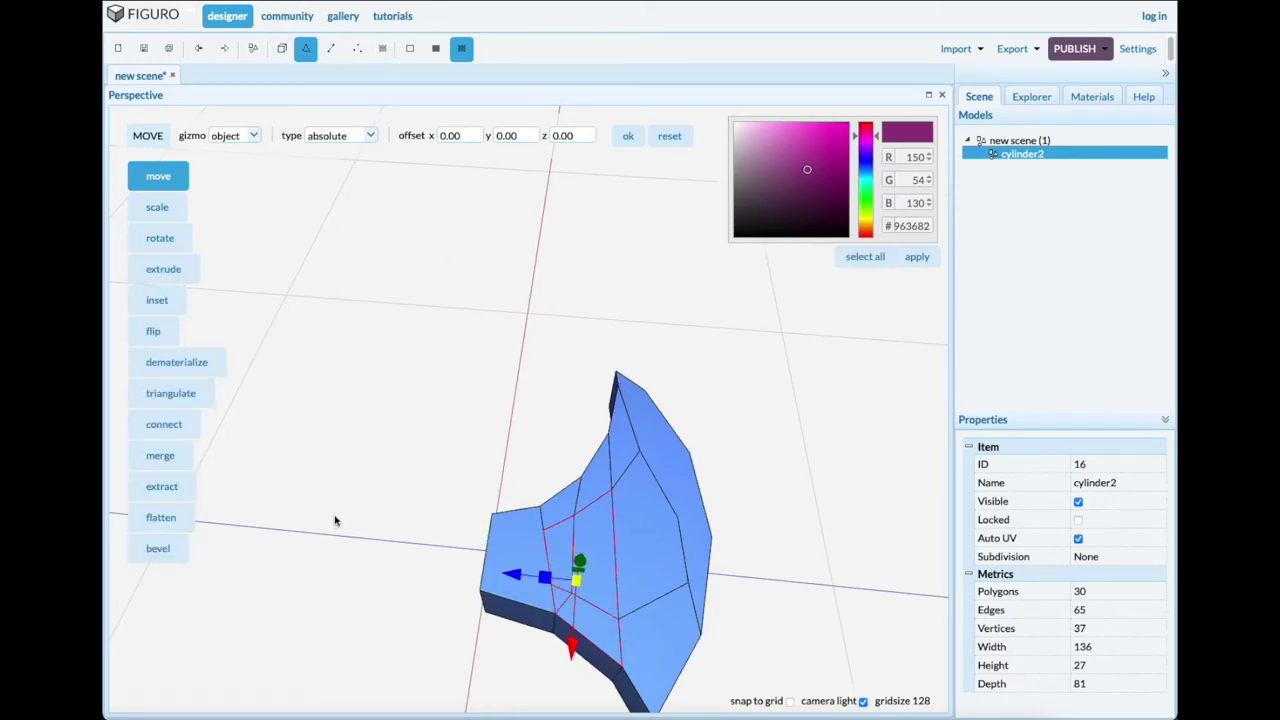
click(430, 477)
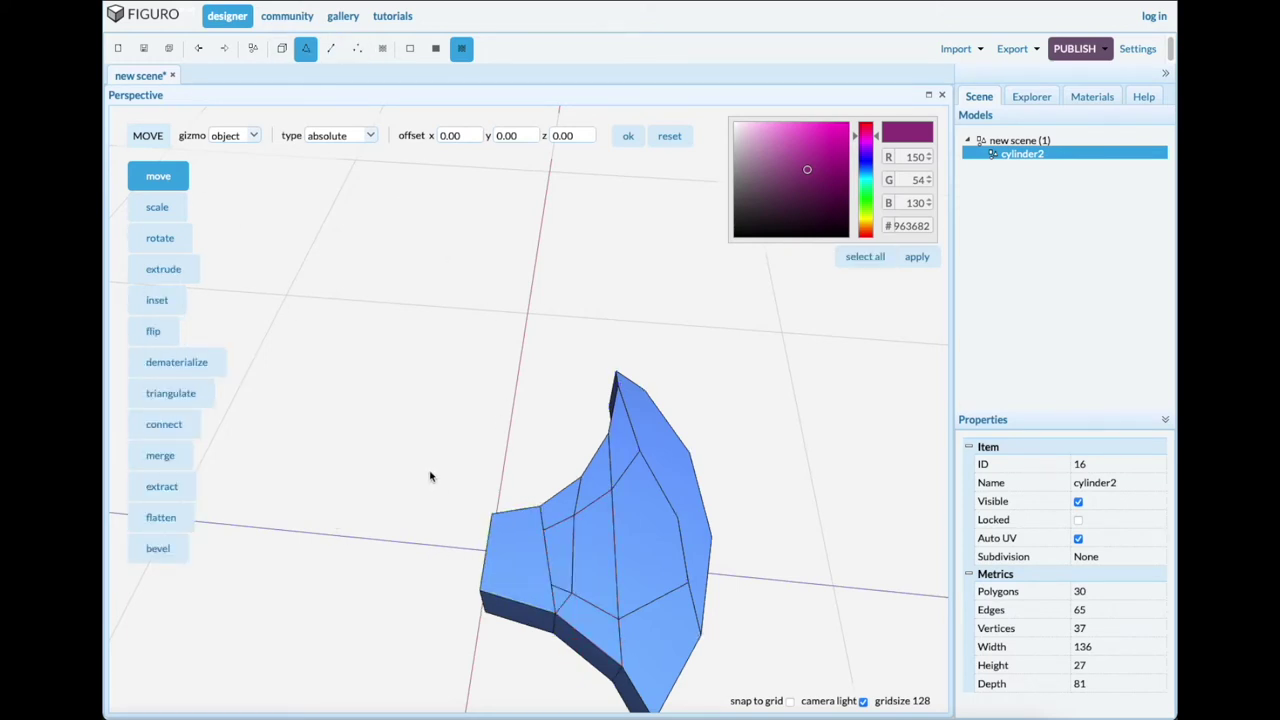
click(553, 549)
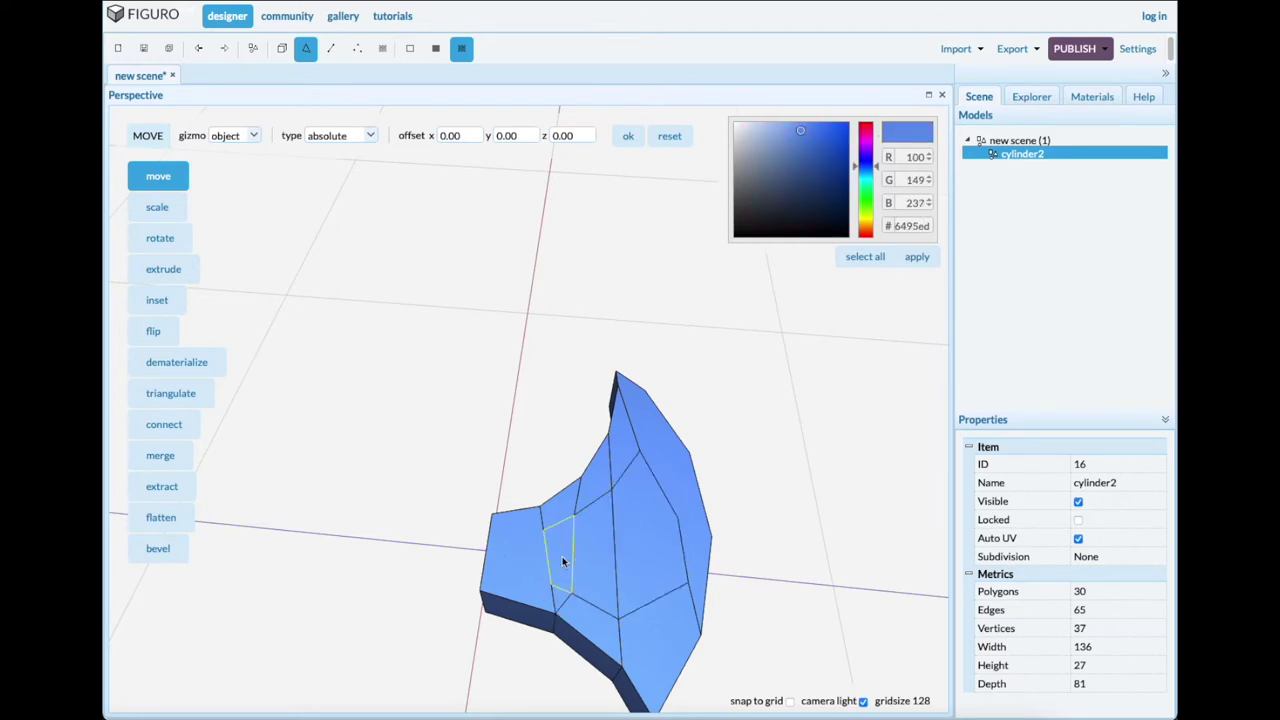
shift+click(603, 562)
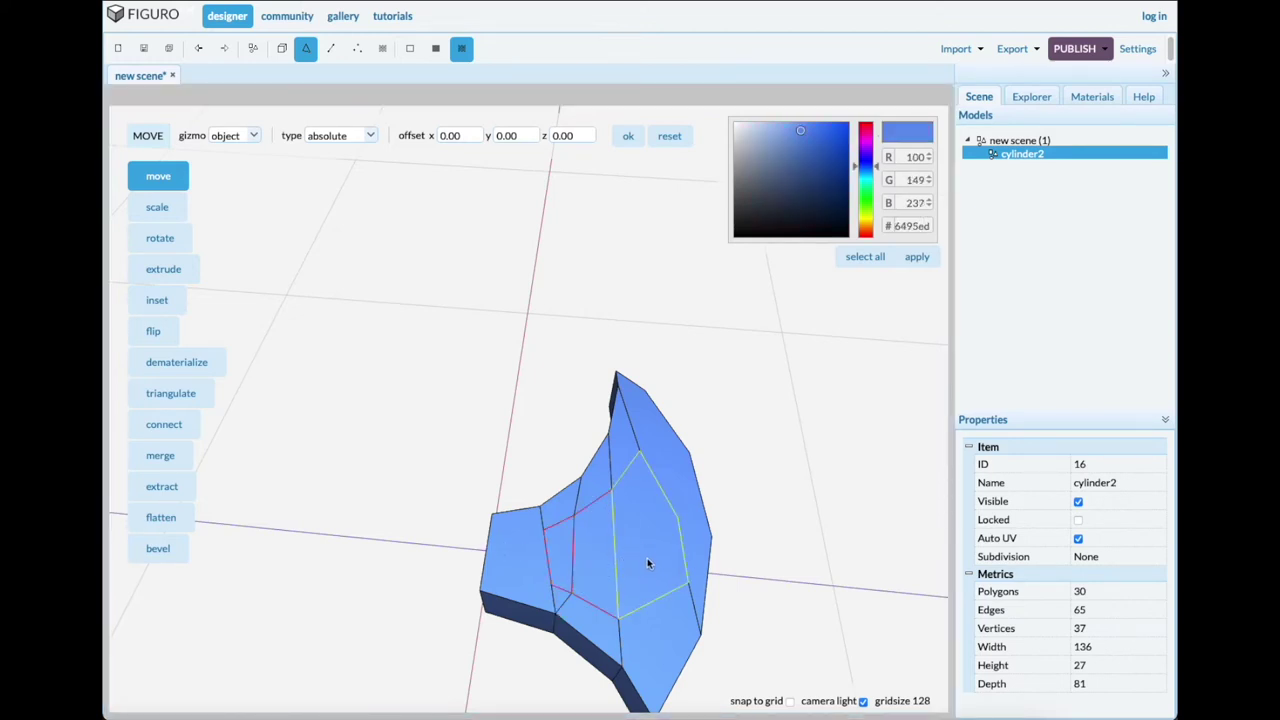
click(651, 560)
click(168, 457)
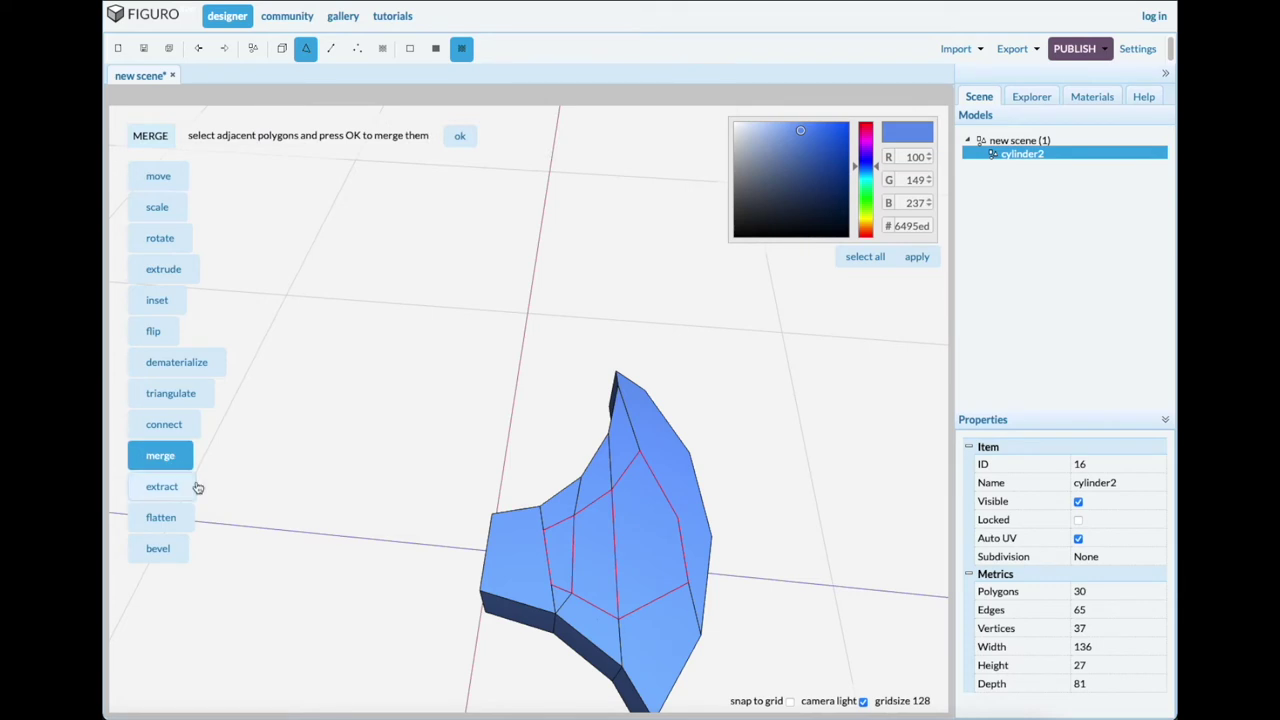
click(472, 140)
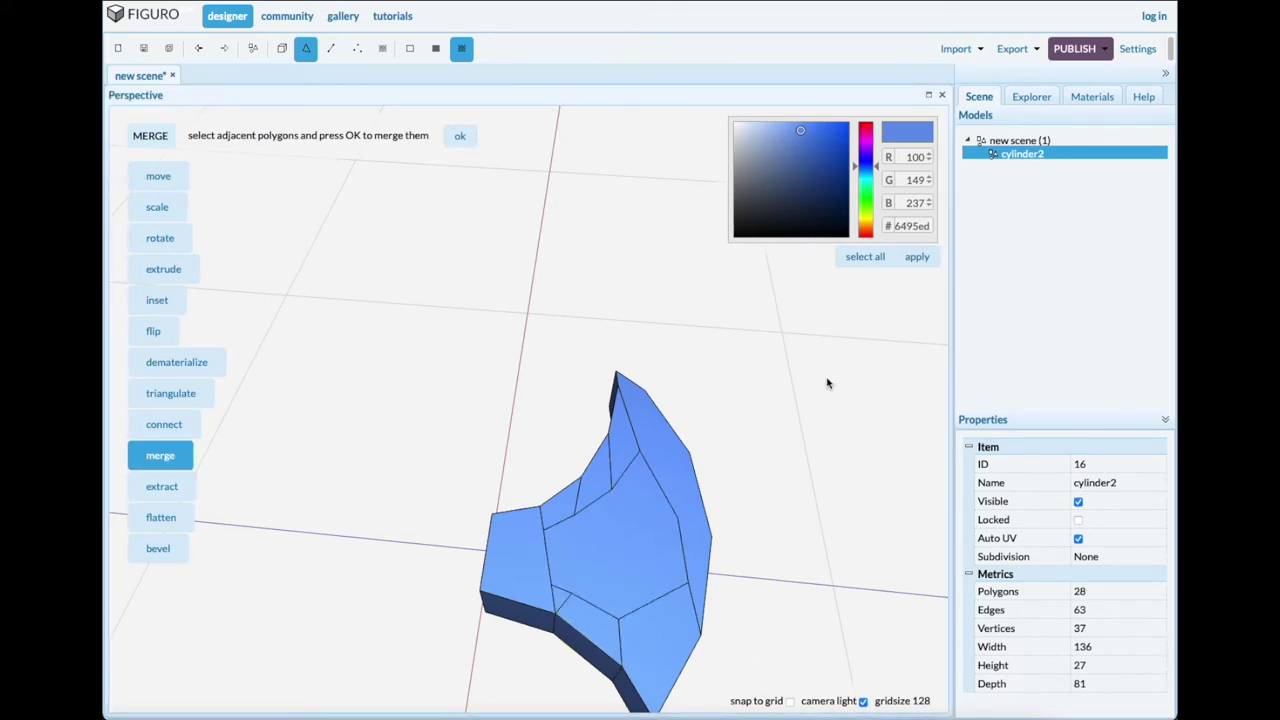
Colour the whole axe blade light grey, a3a3a3.
click(282, 48)
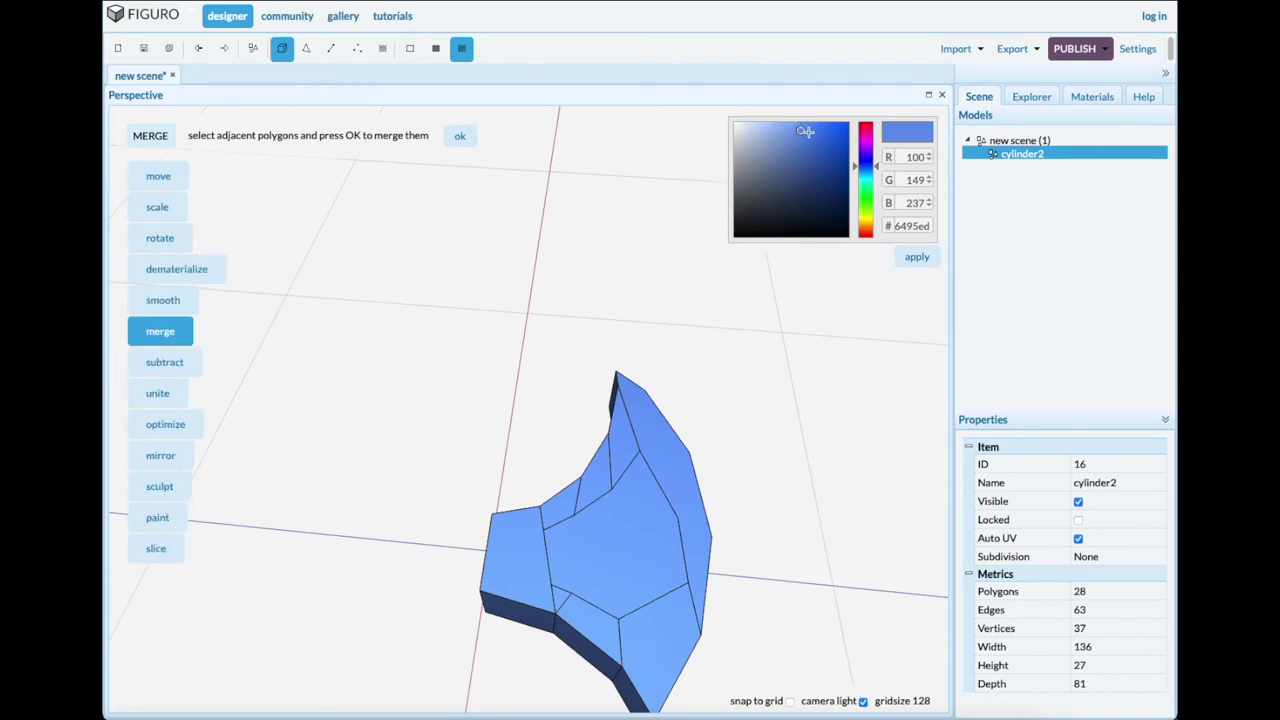
drag(802, 133, 731, 167)
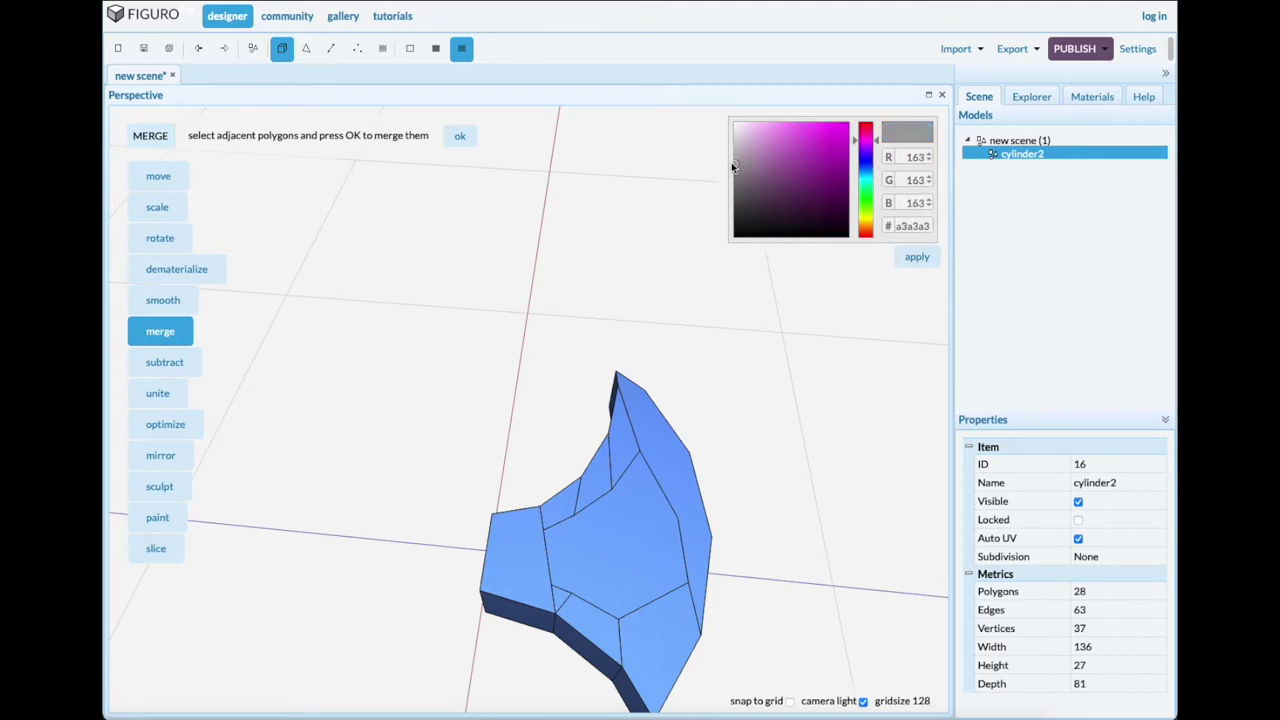
click(916, 256)
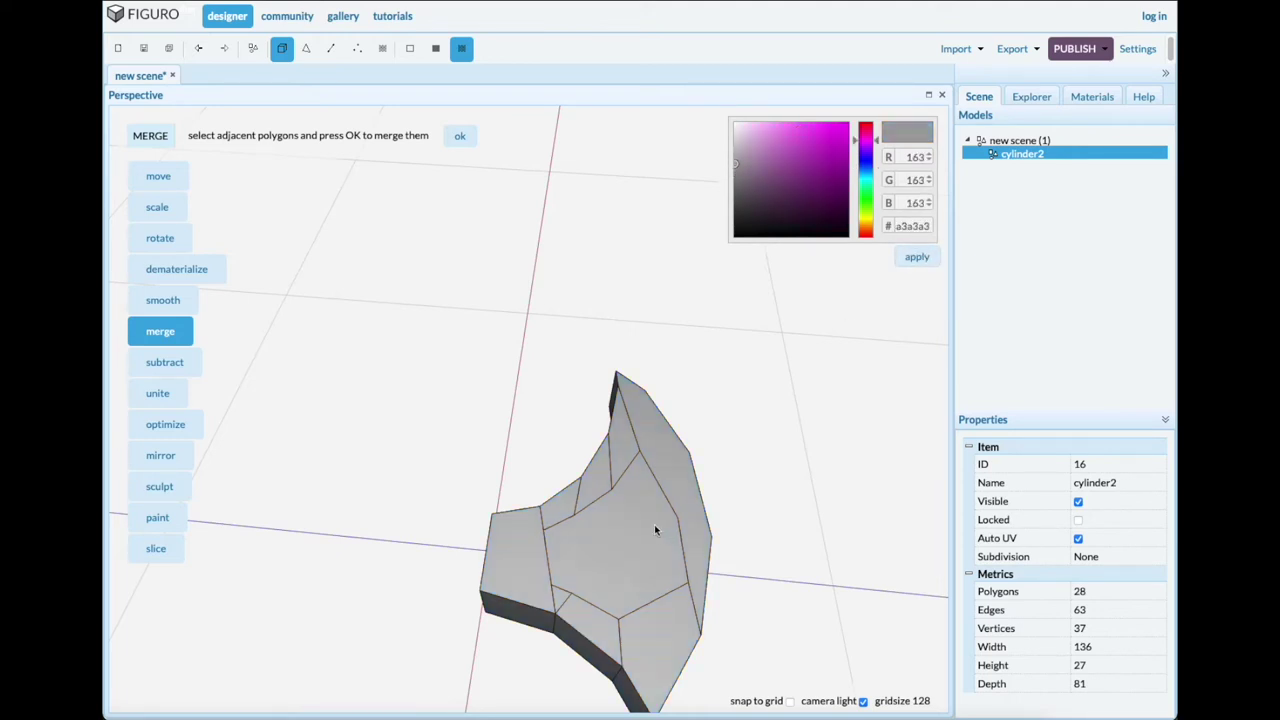
Colour the merged inner polygon on the top face dark grey, 5e5e5e.
click(306, 48)
click(585, 546)
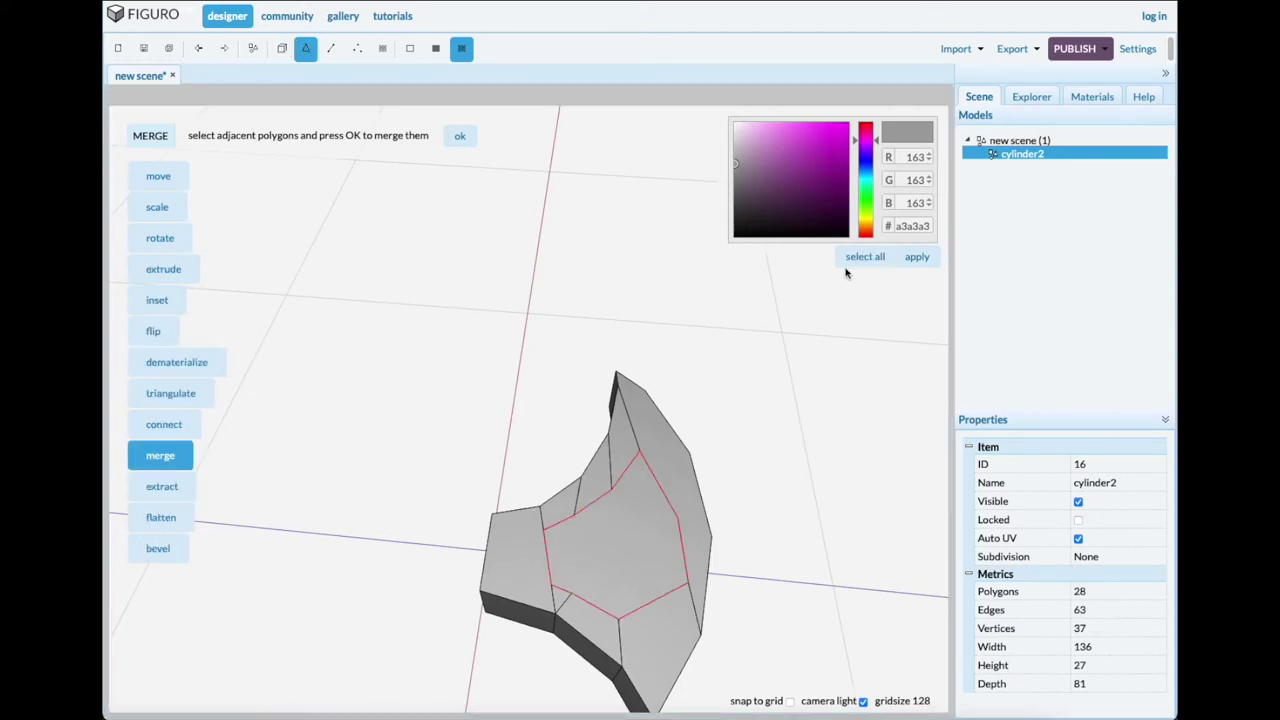
drag(738, 162, 731, 197)
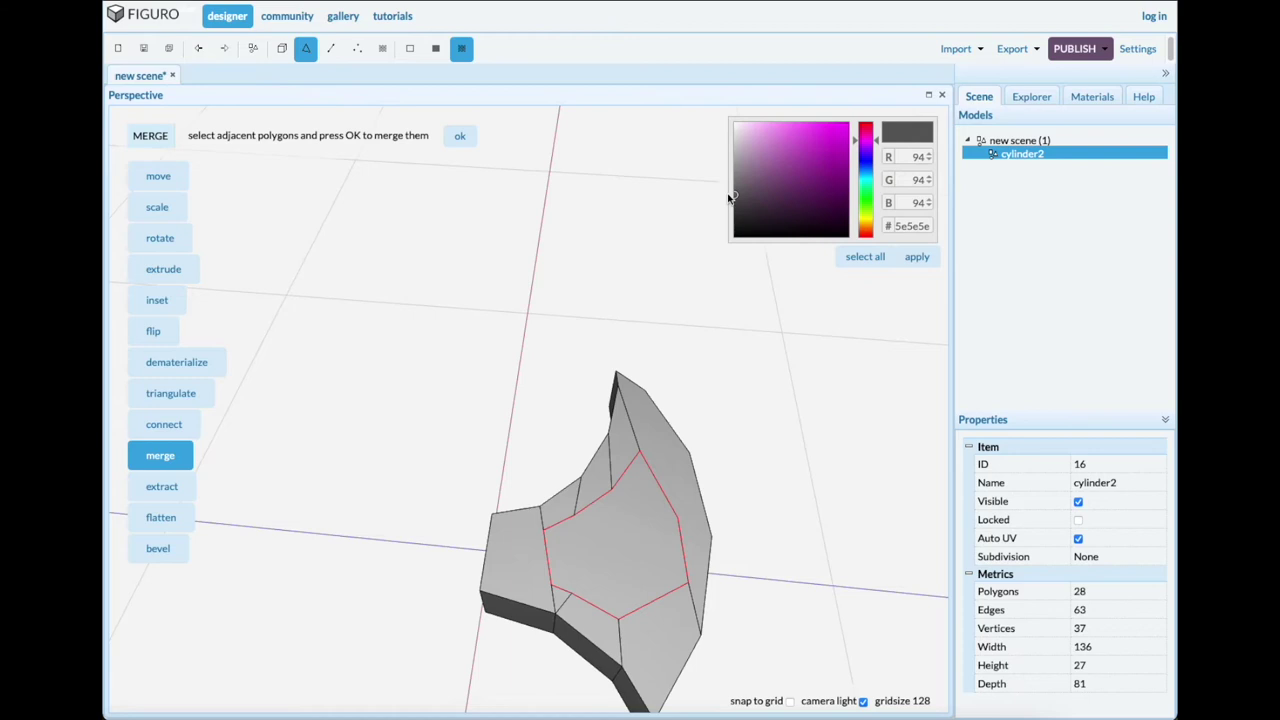
click(917, 257)
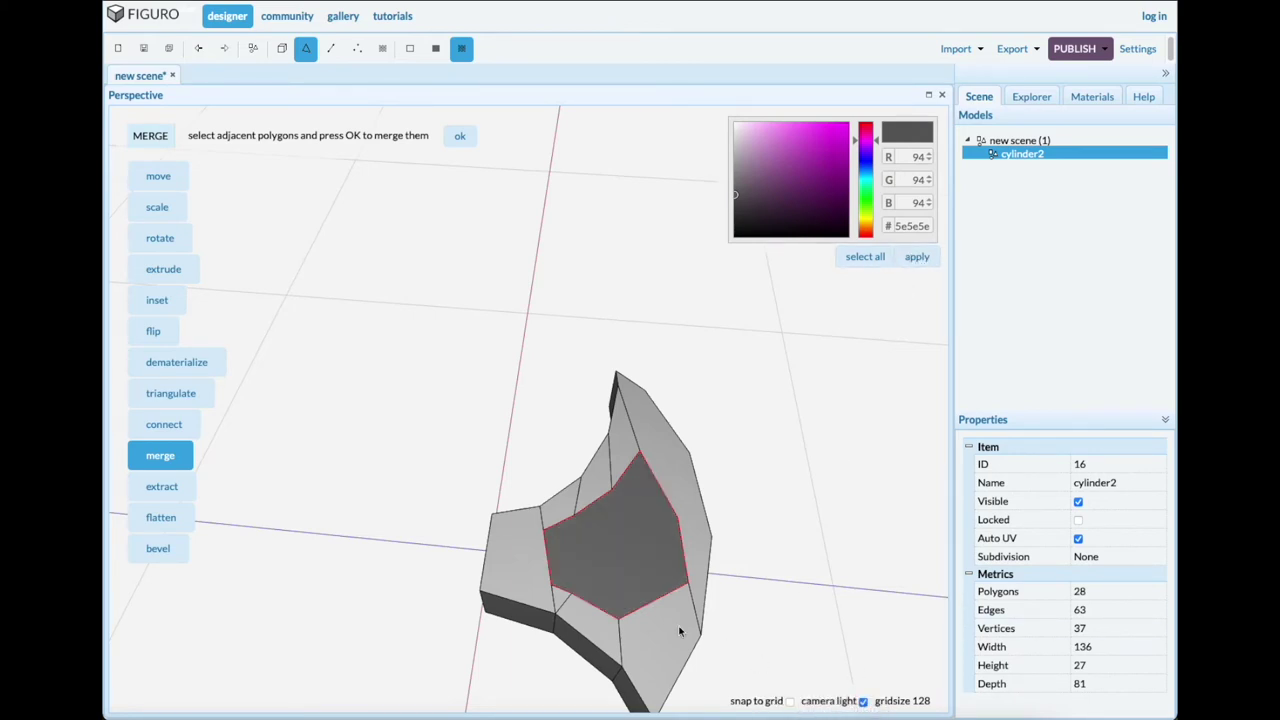
Move the dark polygon's nearer vertices along X and Z to make its outline match the opposite side.
click(355, 50)
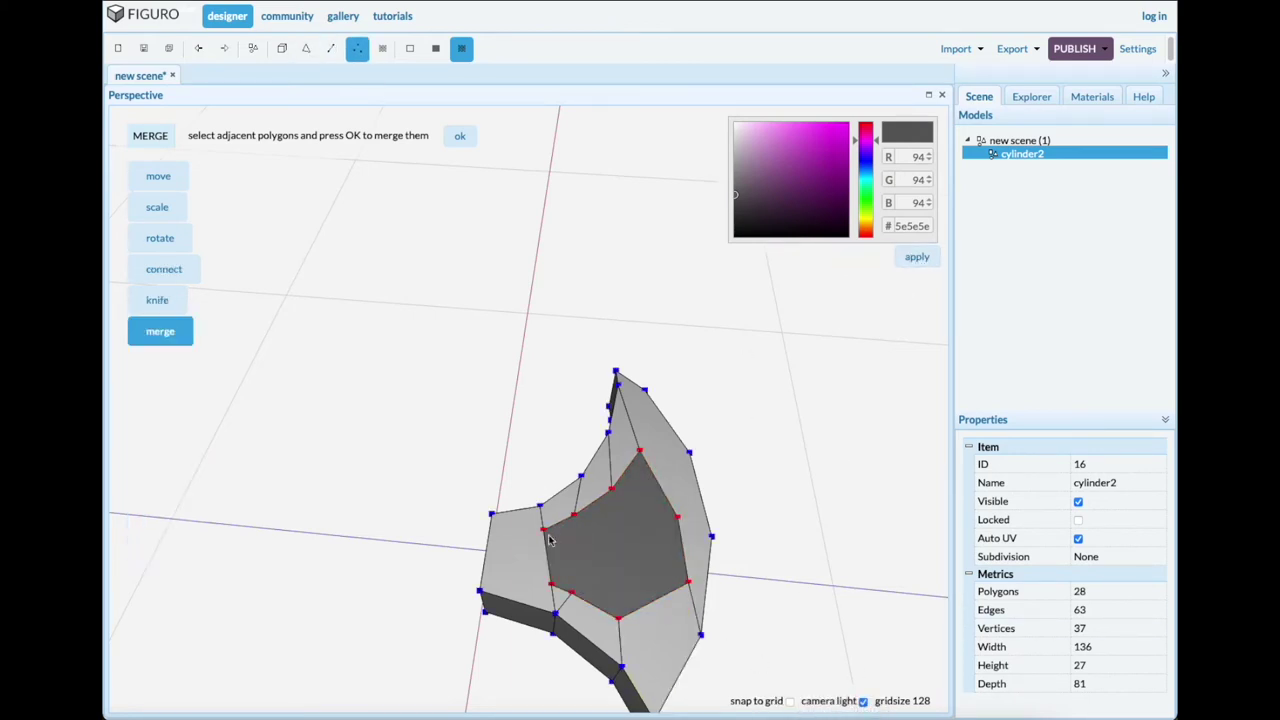
click(330, 576)
click(619, 621)
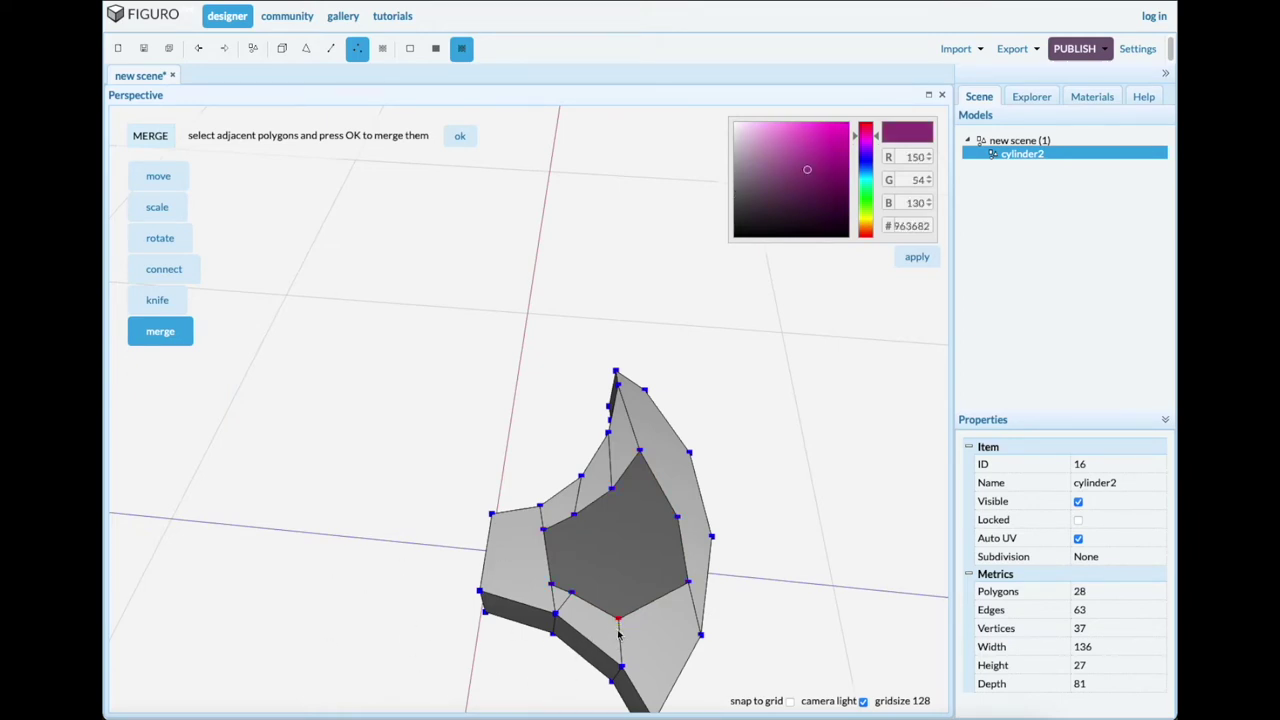
click(158, 176)
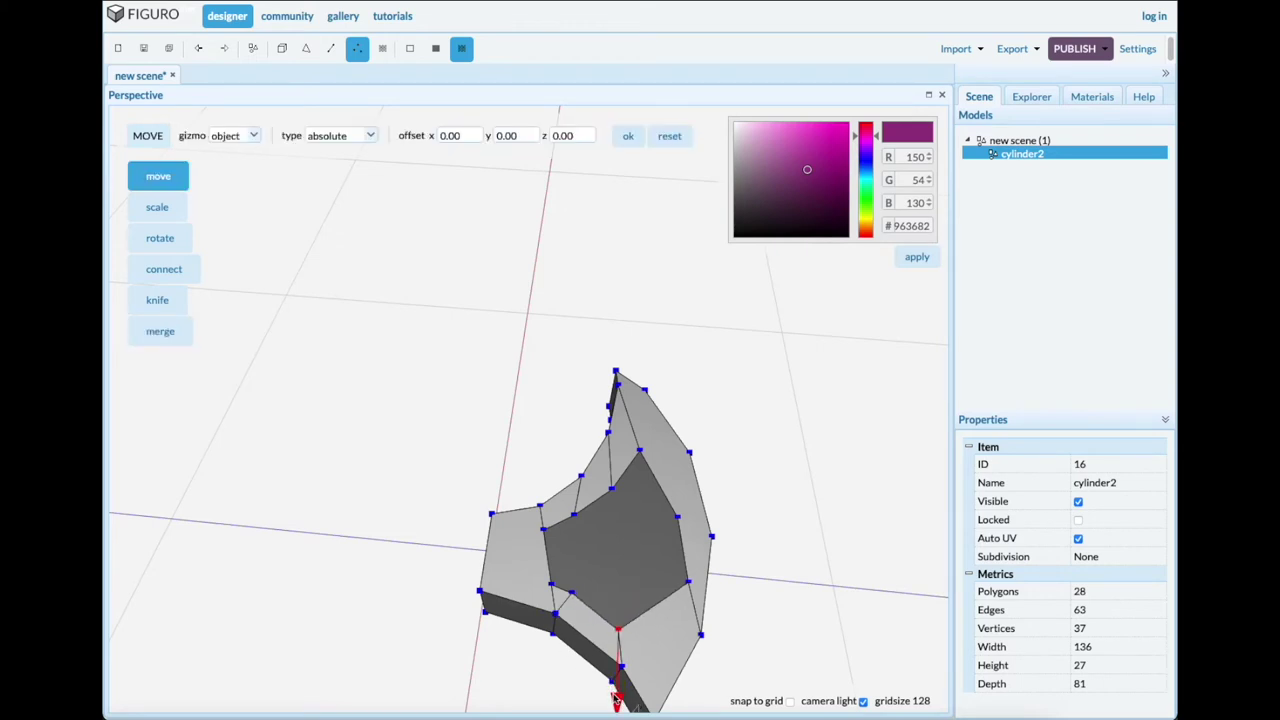
click(689, 583)
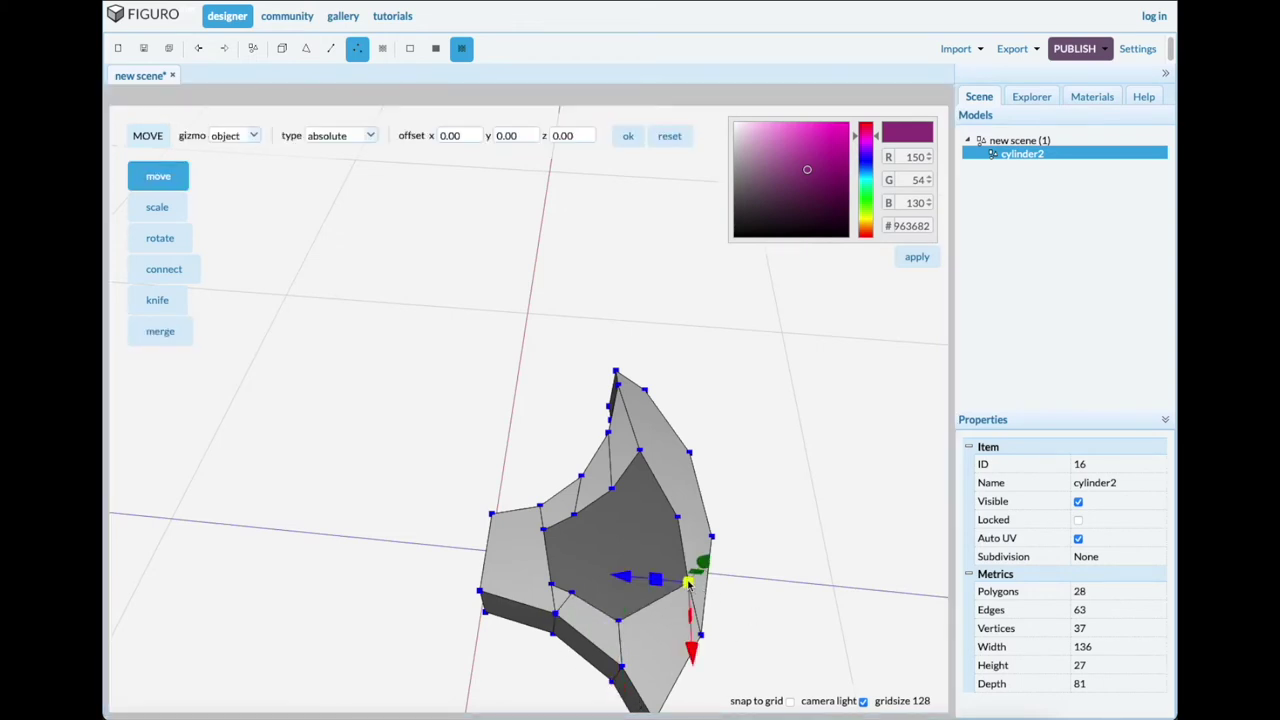
drag(688, 648, 691, 664)
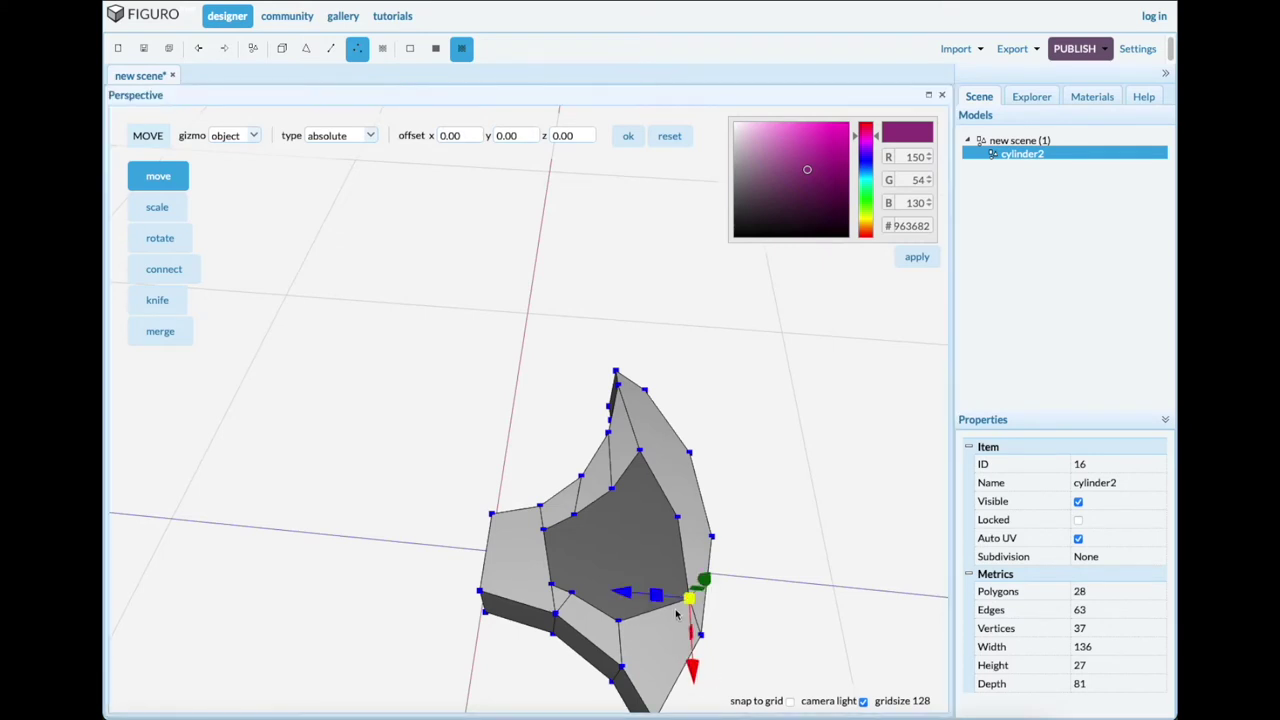
drag(623, 594, 609, 596)
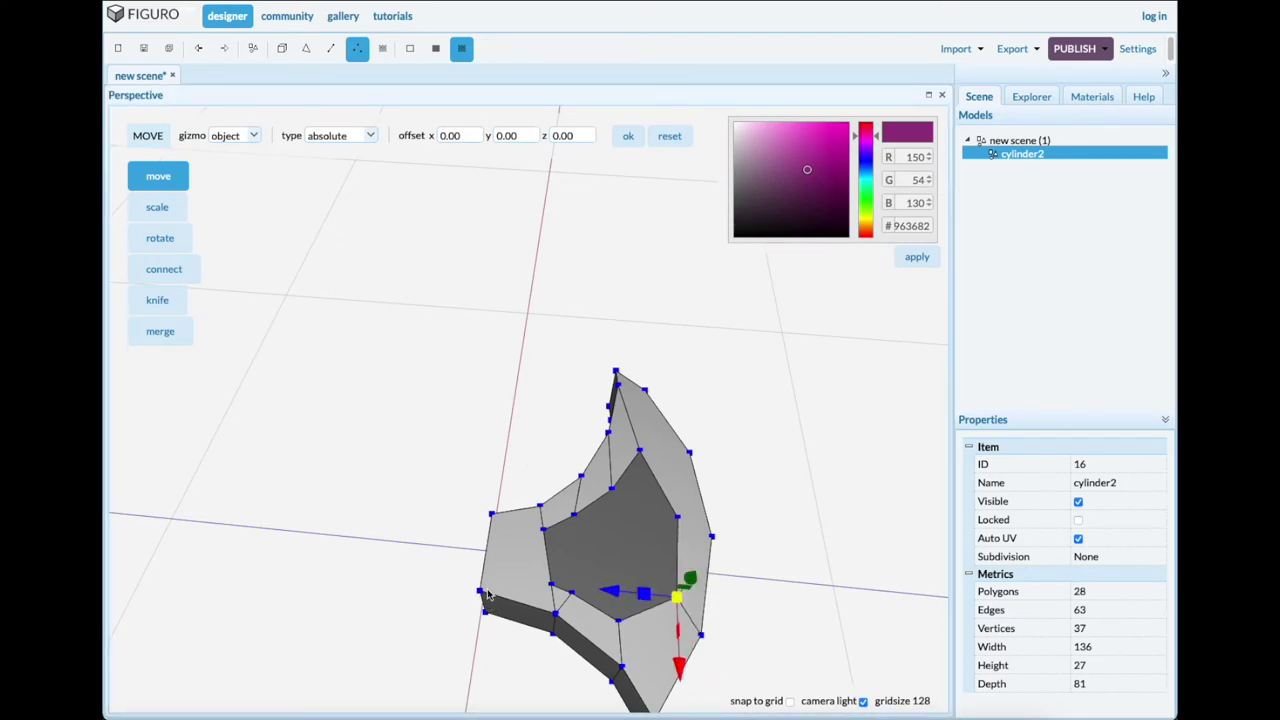
click(552, 587)
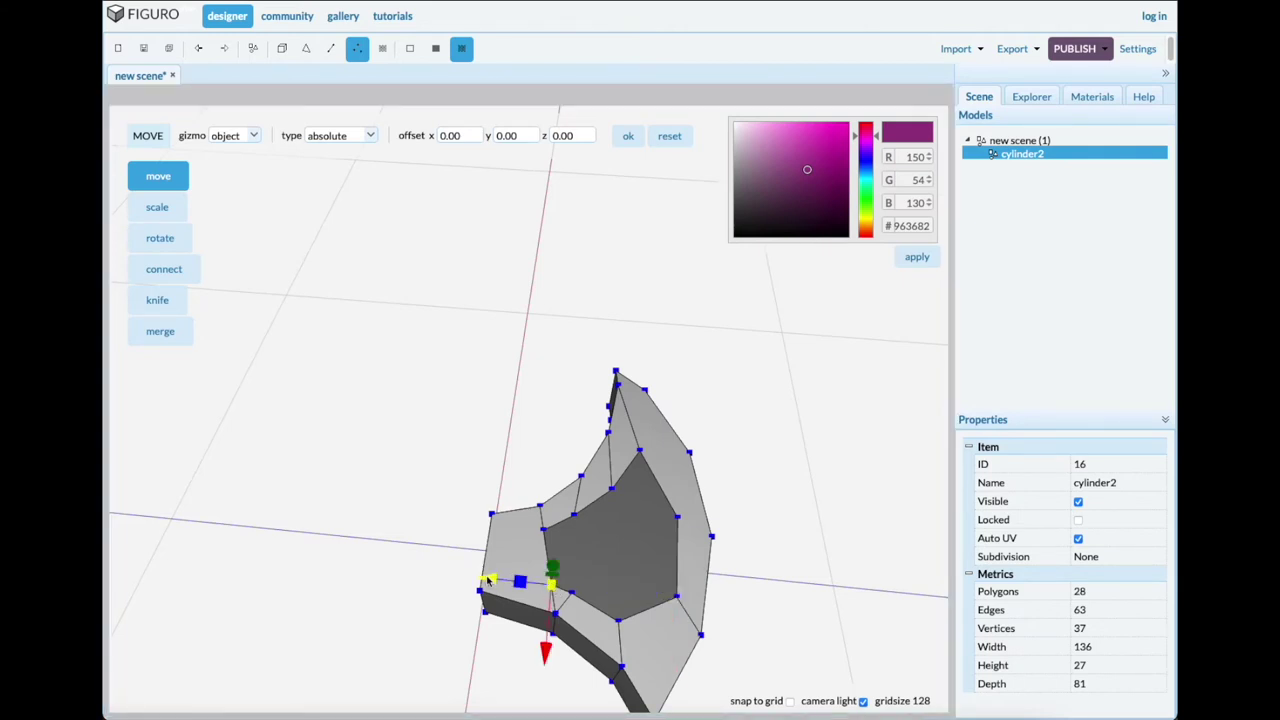
drag(491, 577, 482, 577)
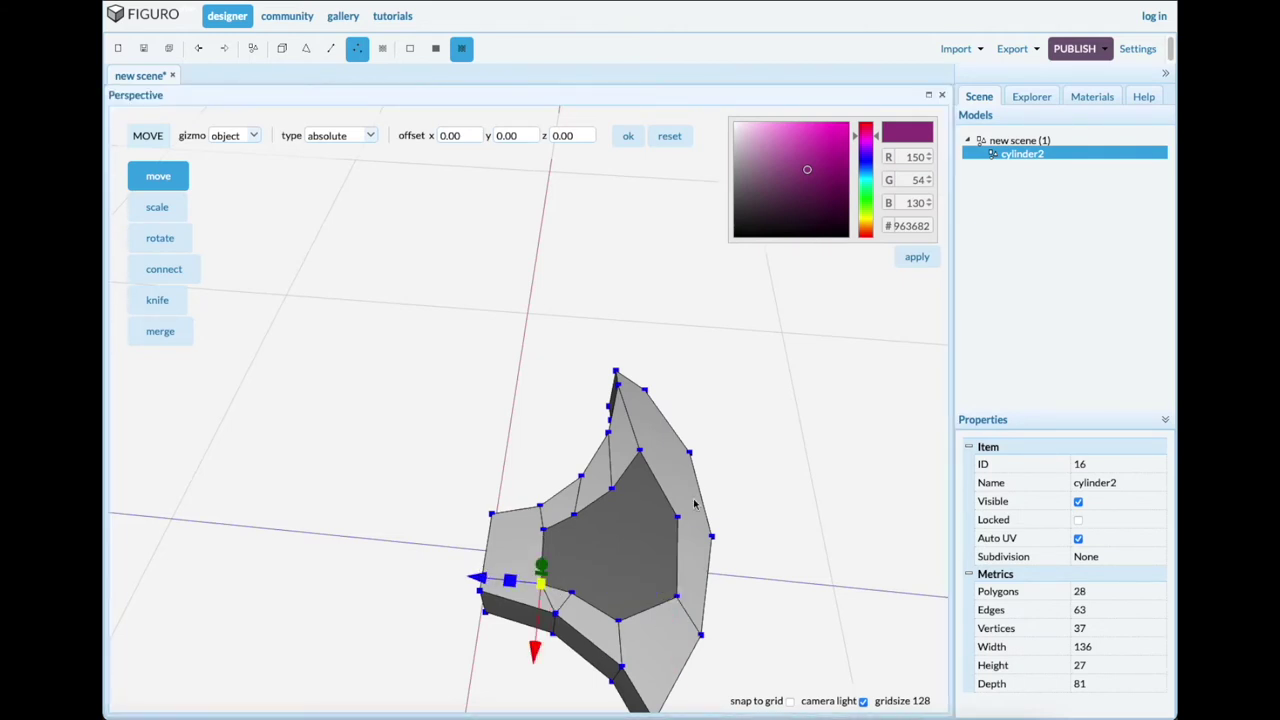
Move all the upper edges along the blade's curved cutting side by a relative offset of -27 along Y.
scroll(694, 503, down, 2)
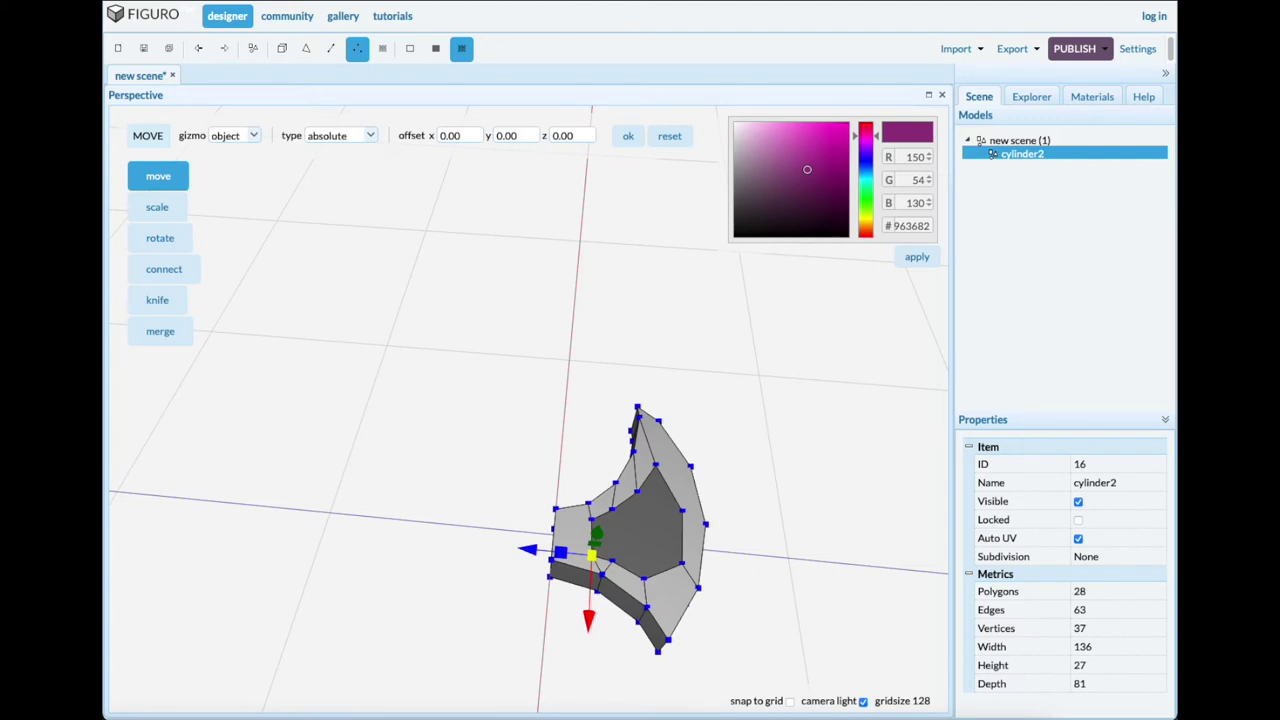
click(331, 49)
drag(789, 598, 749, 535)
scroll(704, 548, down, 2)
scroll(786, 617, up, 5)
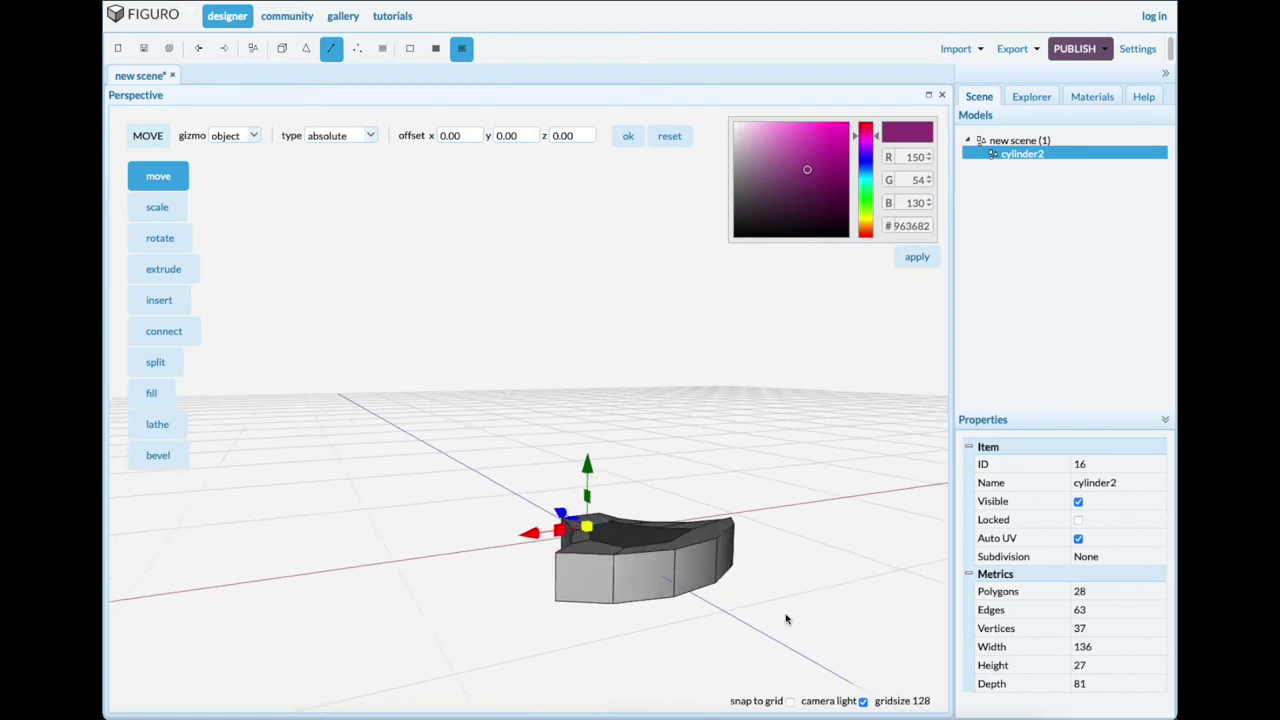
middle_drag(689, 563, 409, 527)
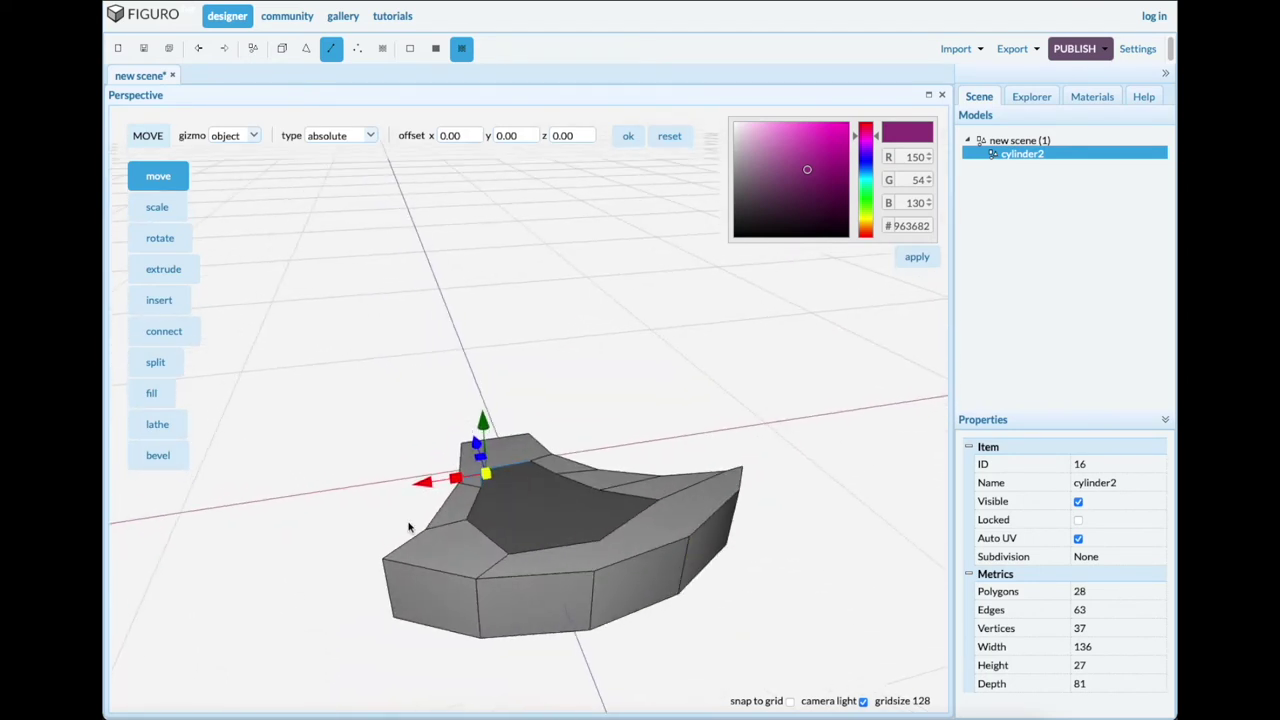
click(441, 577)
drag(556, 587, 554, 585)
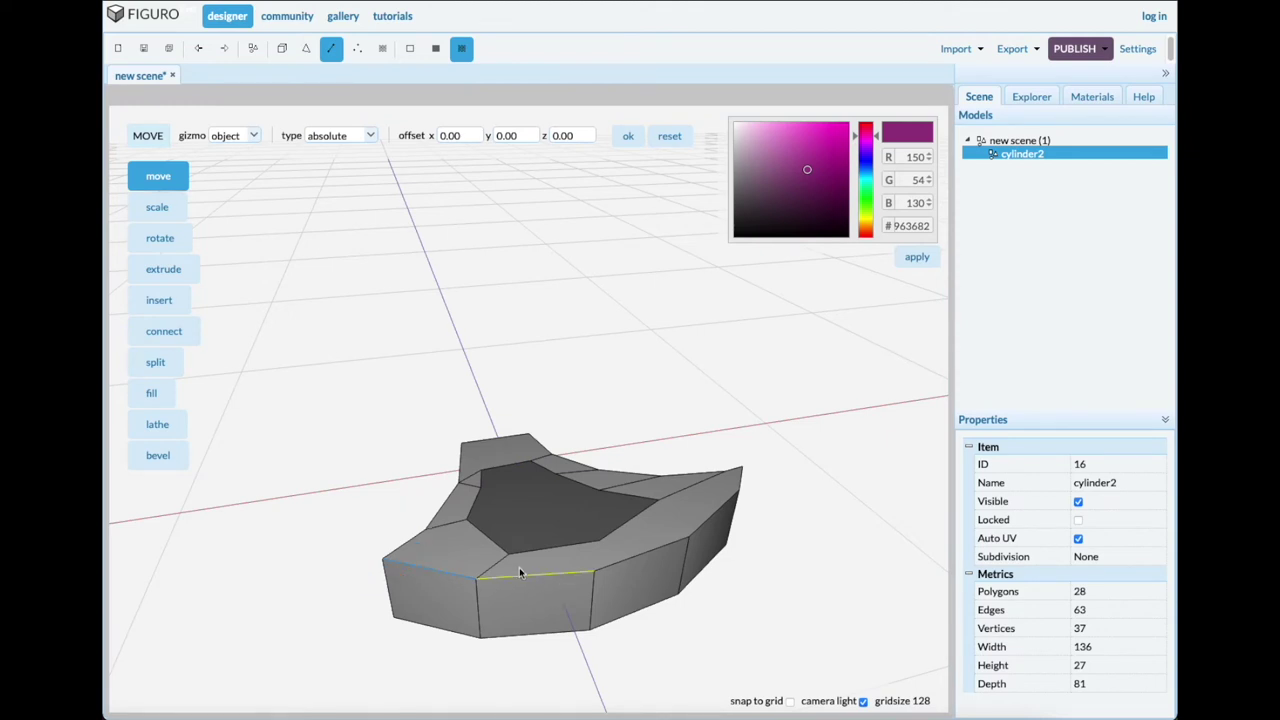
shift+click(523, 573)
shift+click(656, 549)
shift+click(716, 512)
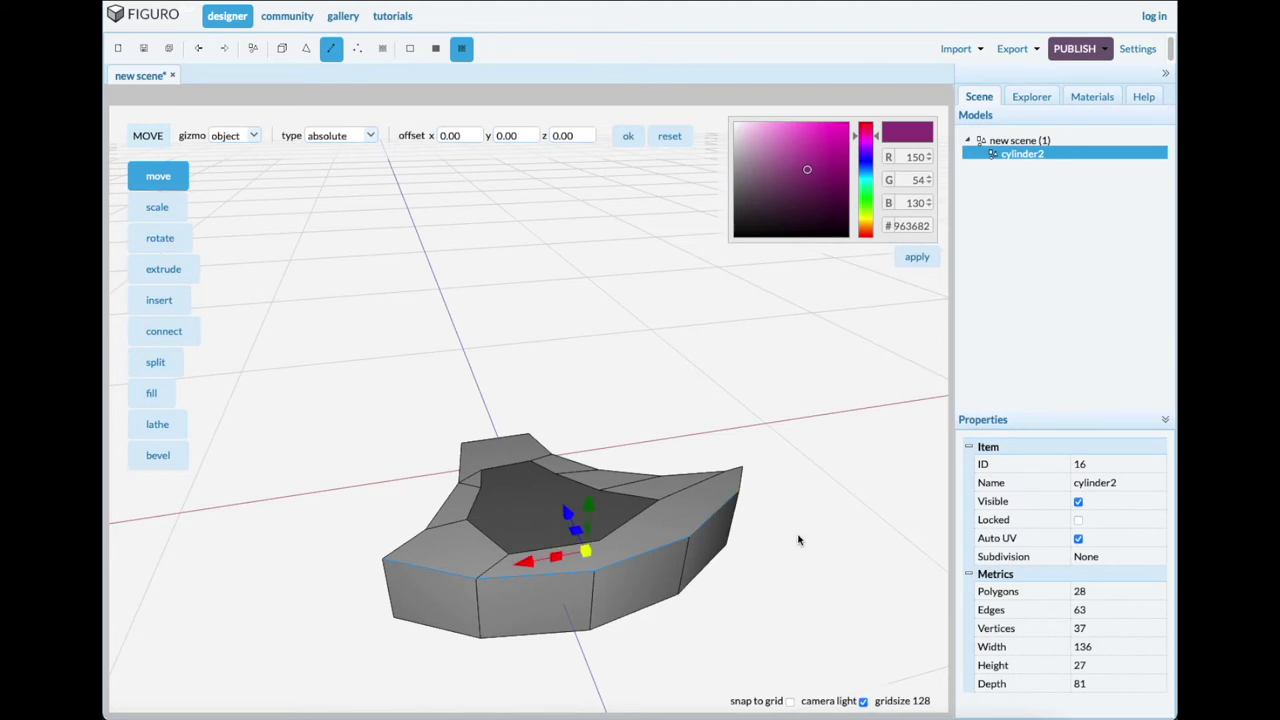
drag(797, 535, 780, 536)
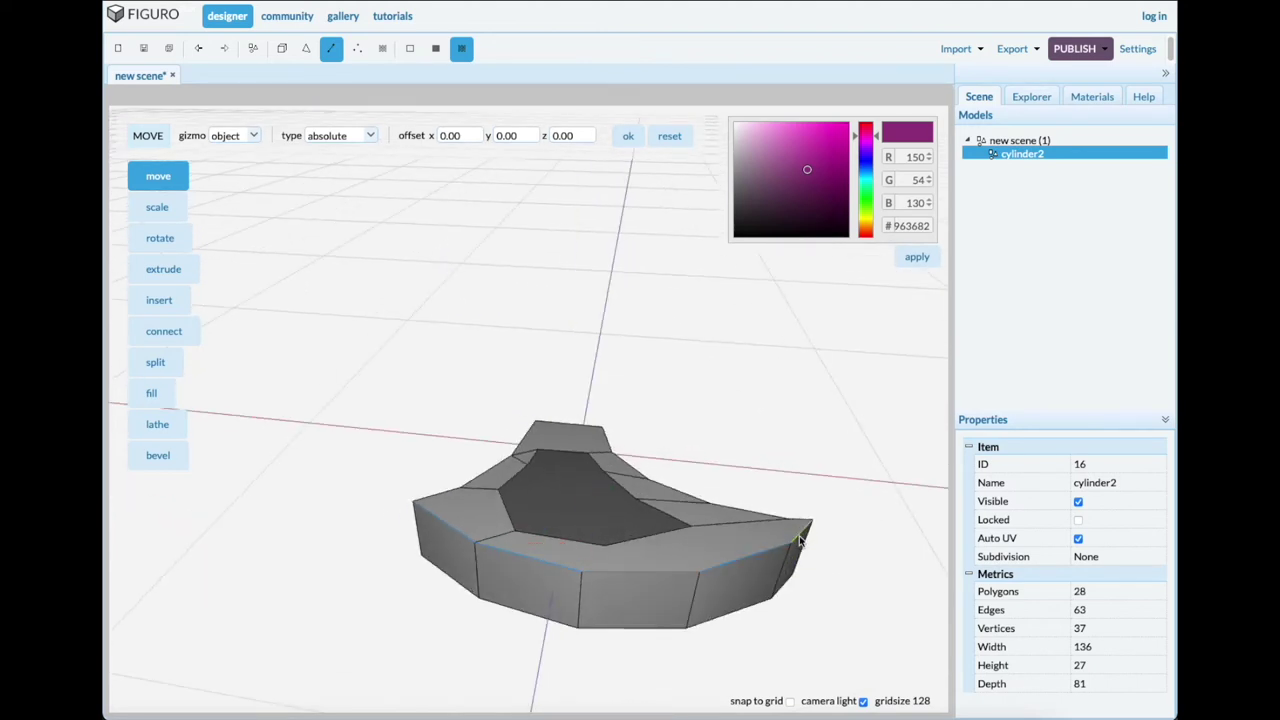
shift+click(800, 530)
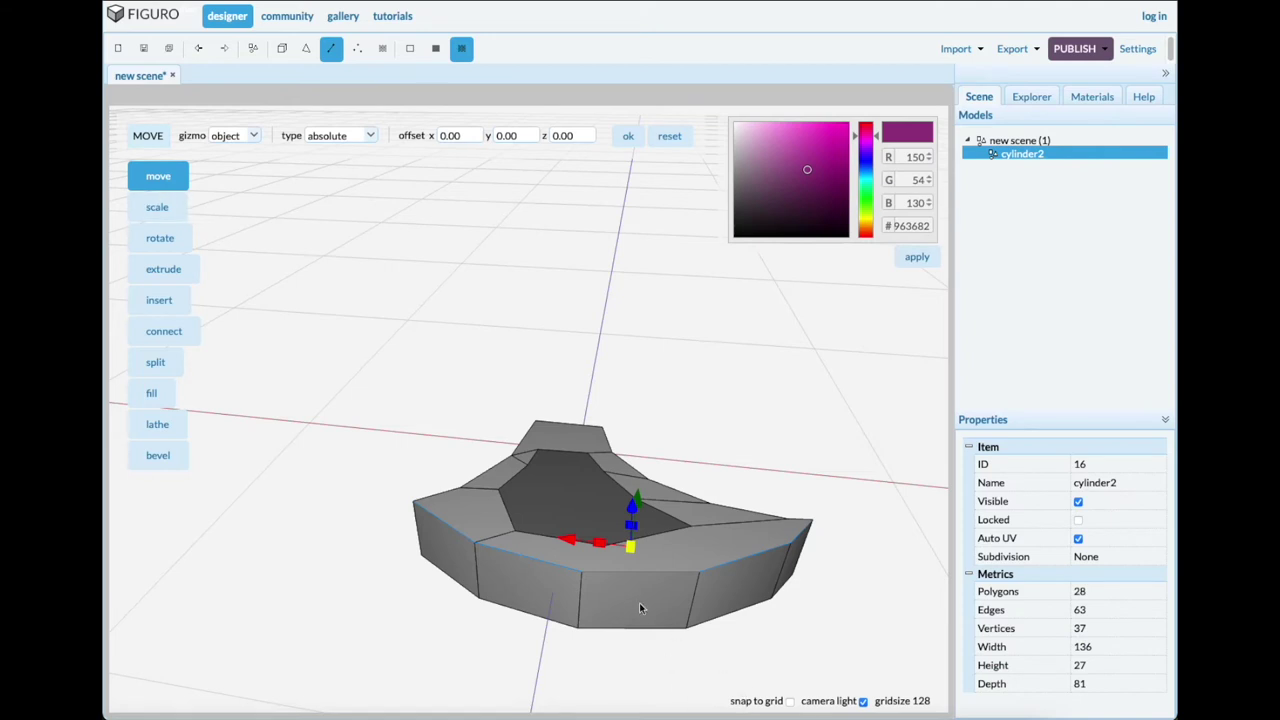
click(370, 136)
click(334, 152)
double_click(519, 136)
text(-27)
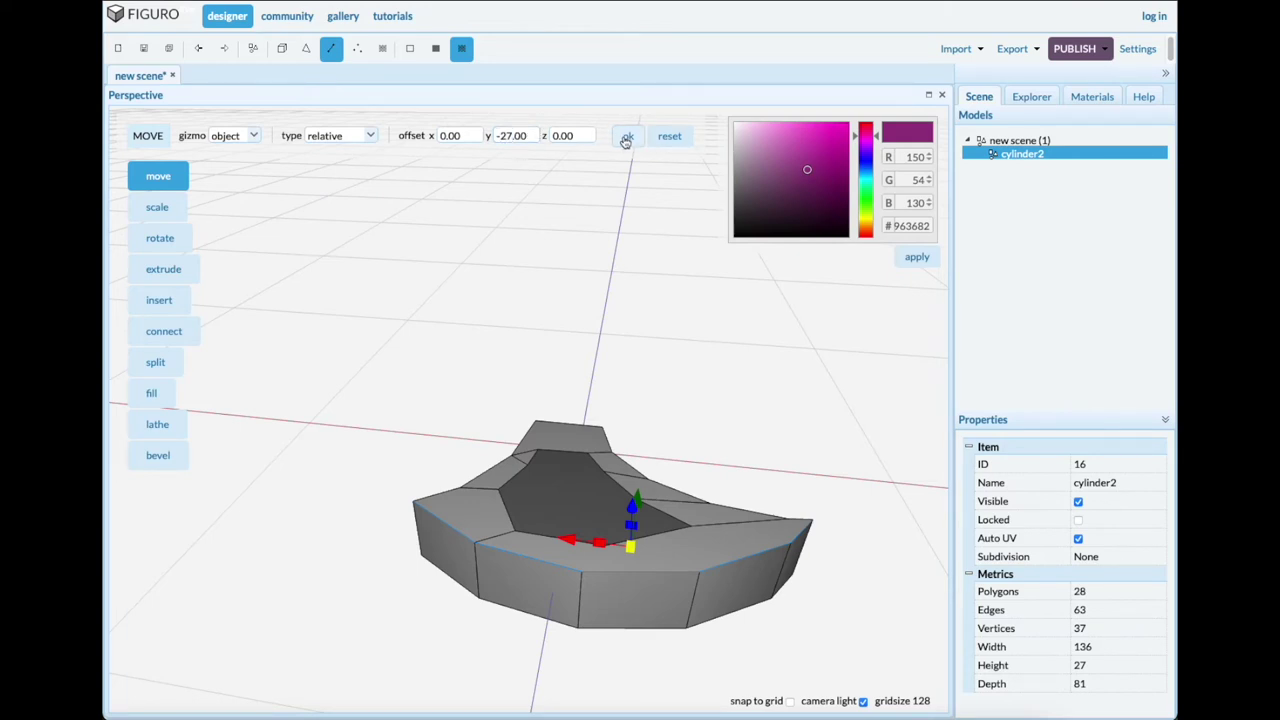
click(624, 137)
Lower the upper vertex beside the nearer blade tip along Y to slope that side toward the cutting edge.
drag(309, 563, 348, 593)
scroll(358, 546, down, 3)
click(357, 48)
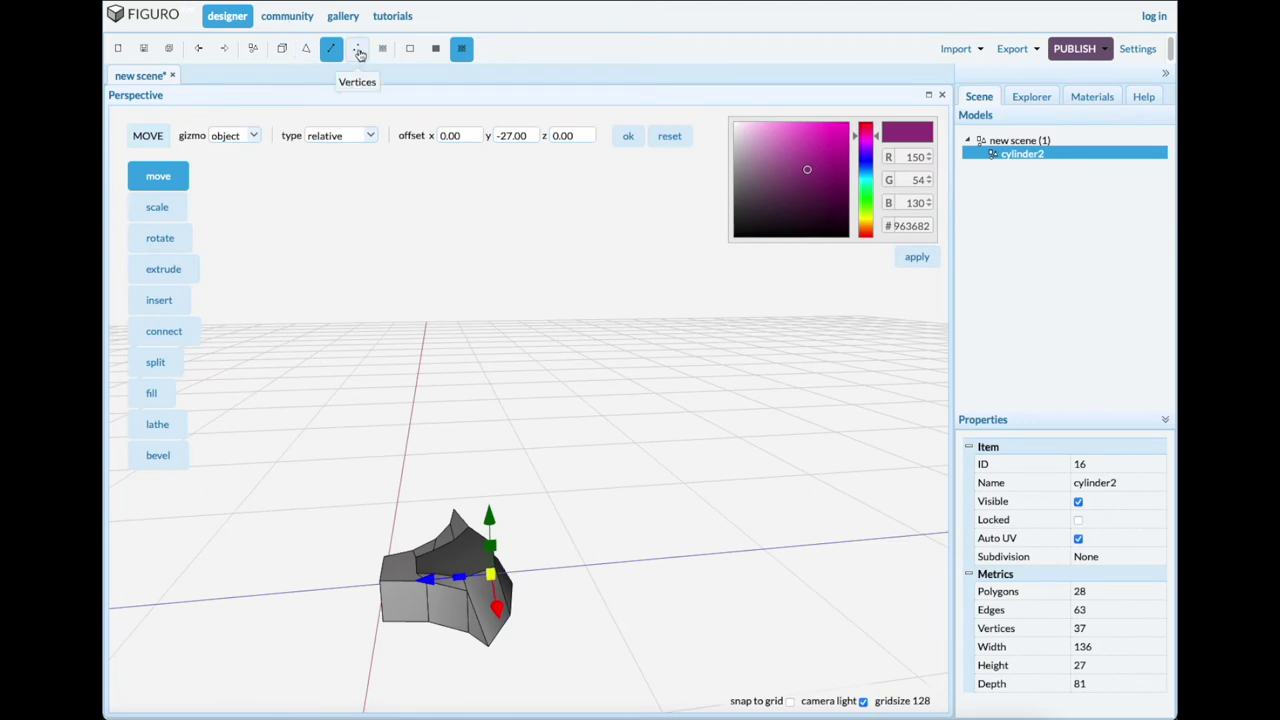
scroll(474, 580, up, 1)
scroll(474, 580, up, 1)
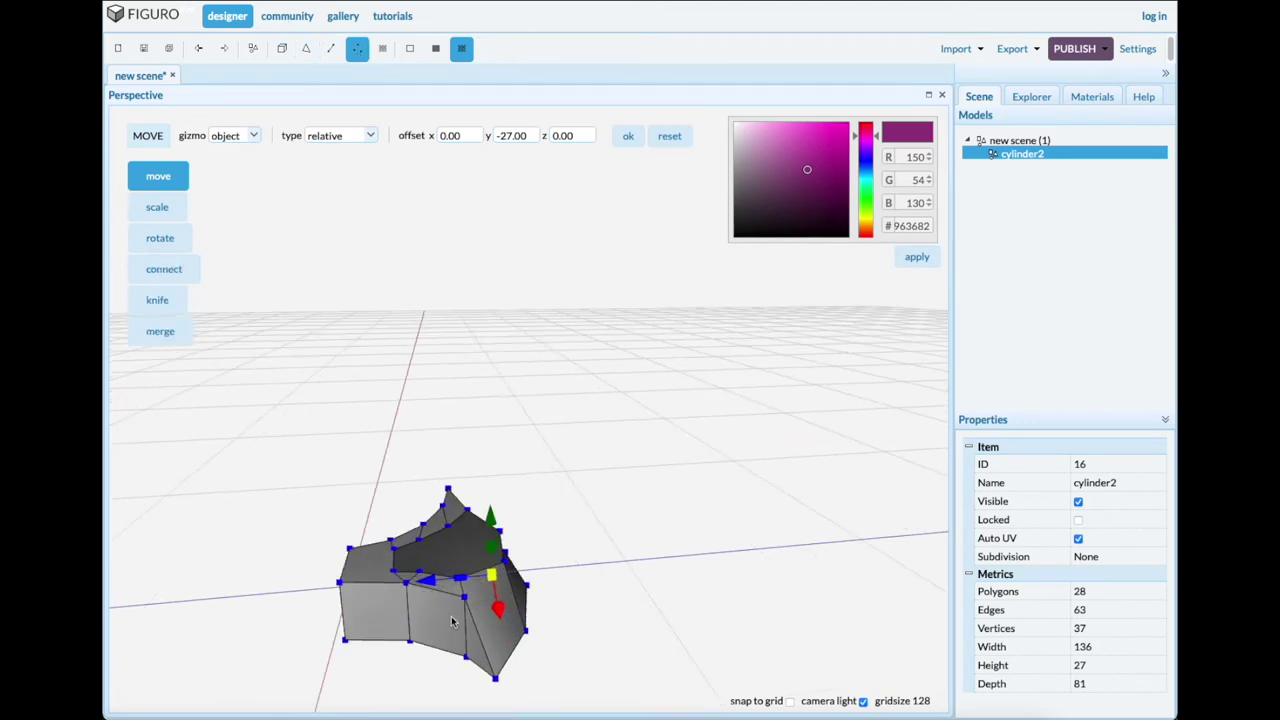
click(465, 601)
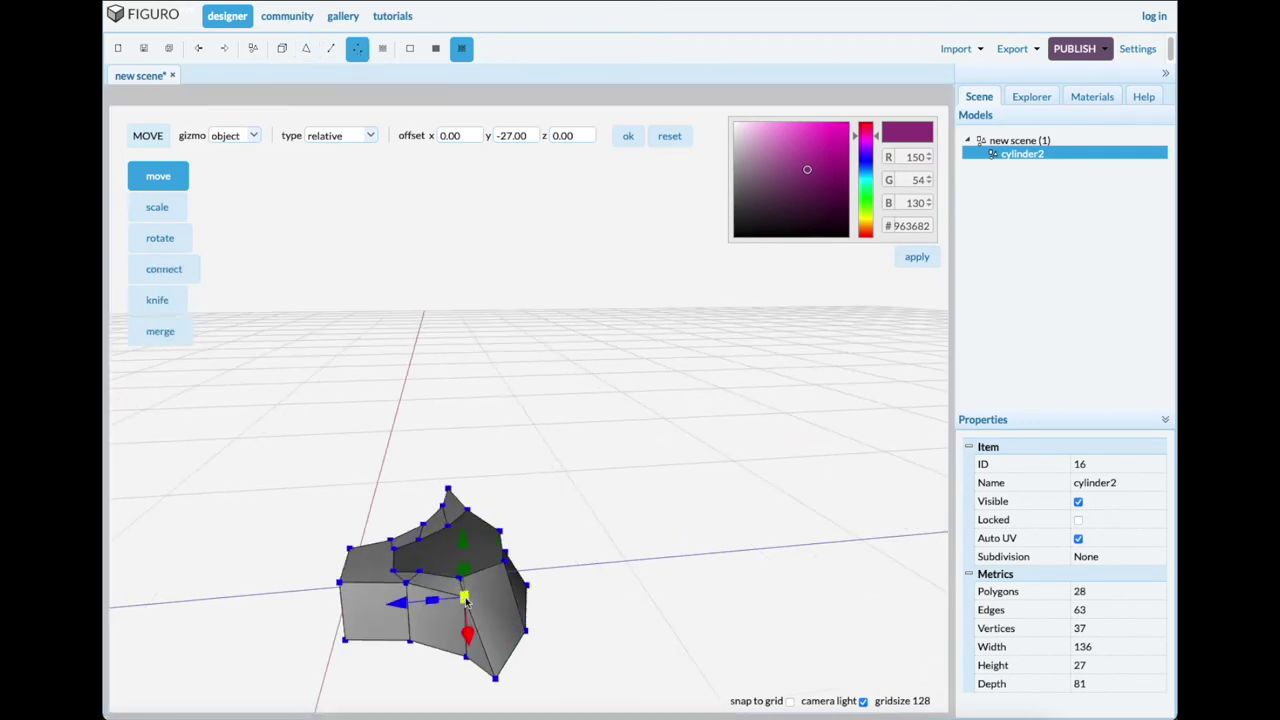
drag(462, 545, 456, 574)
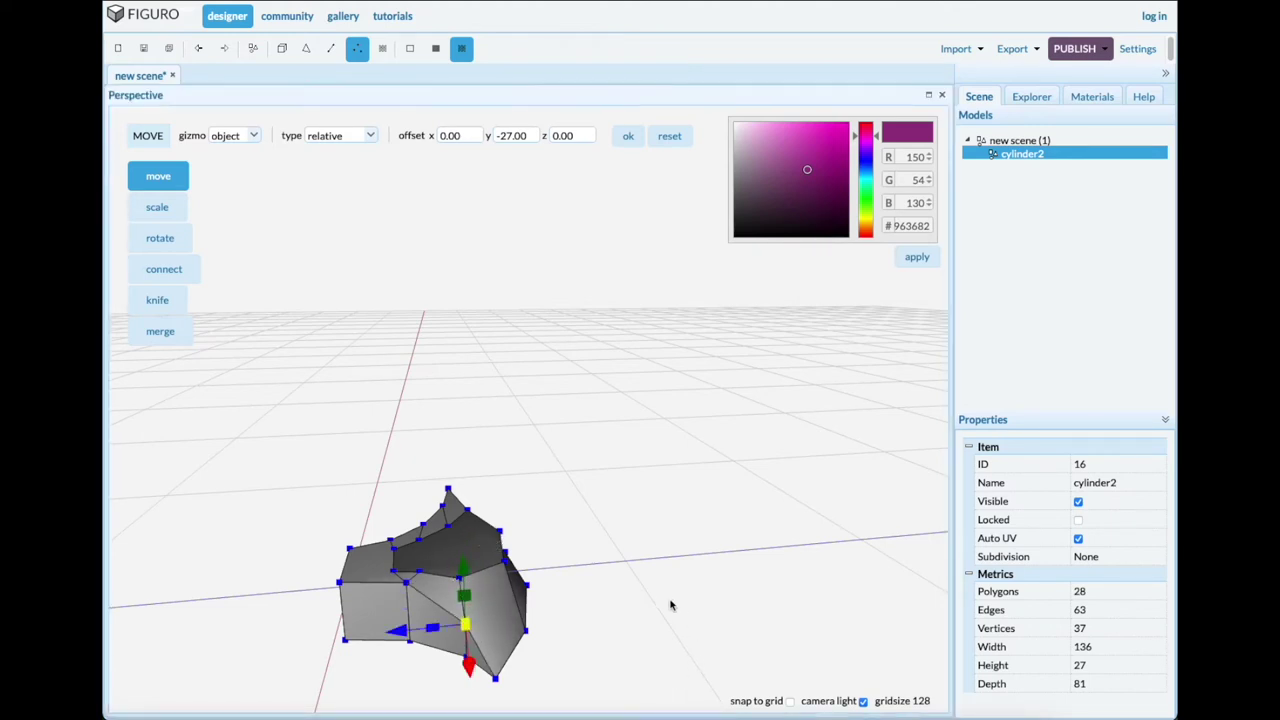
Lower the dark polygon's two vertices facing the cutting edge and its corner at the farther tip along Y.
drag(670, 602, 644, 602)
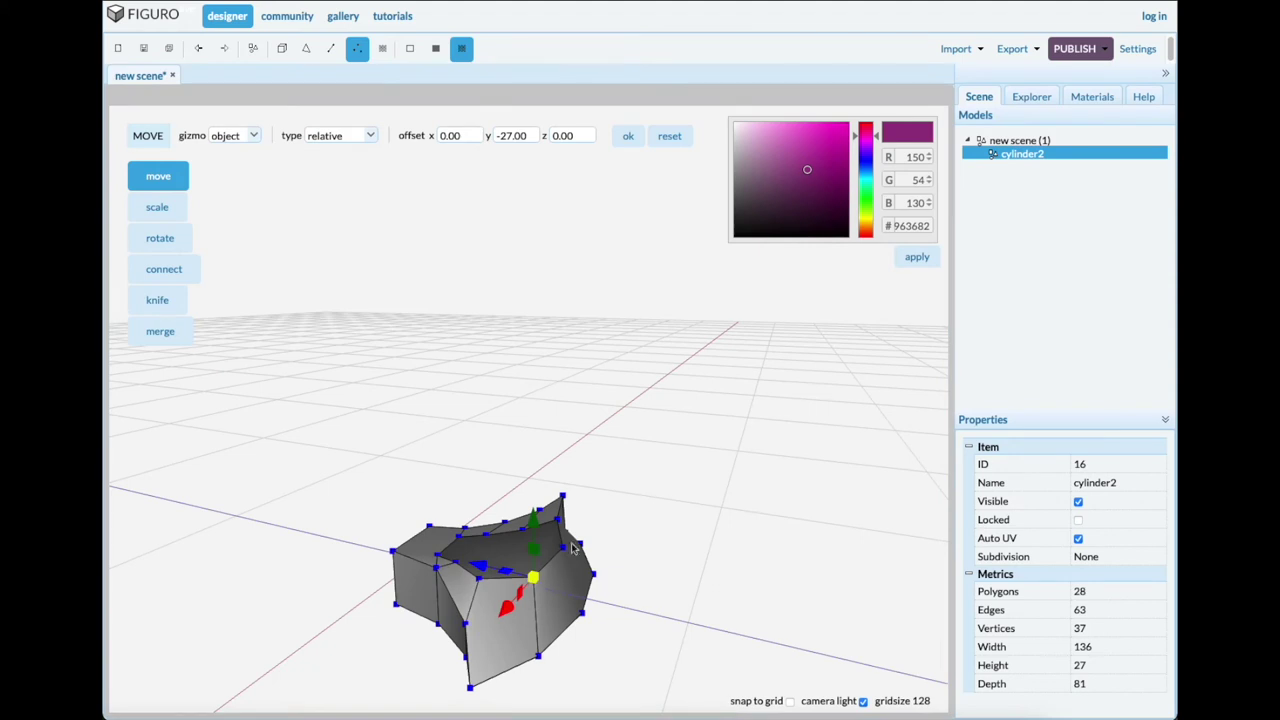
click(535, 580)
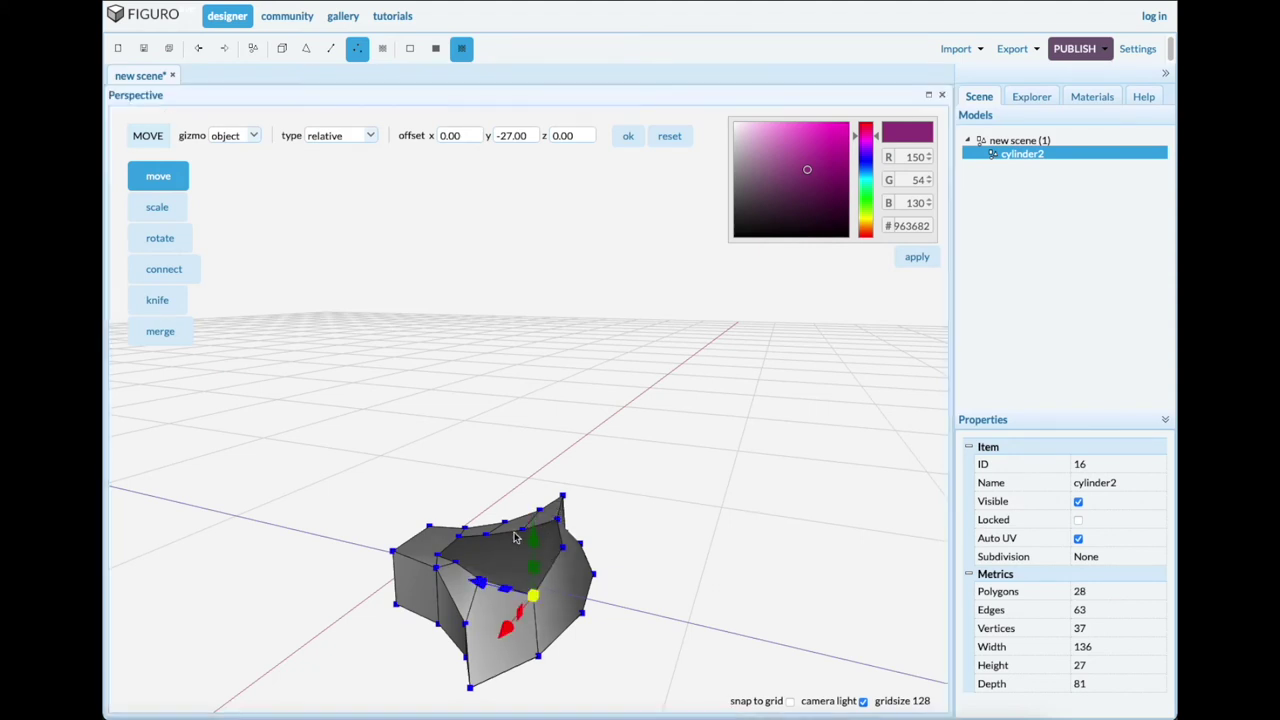
drag(720, 606, 669, 574)
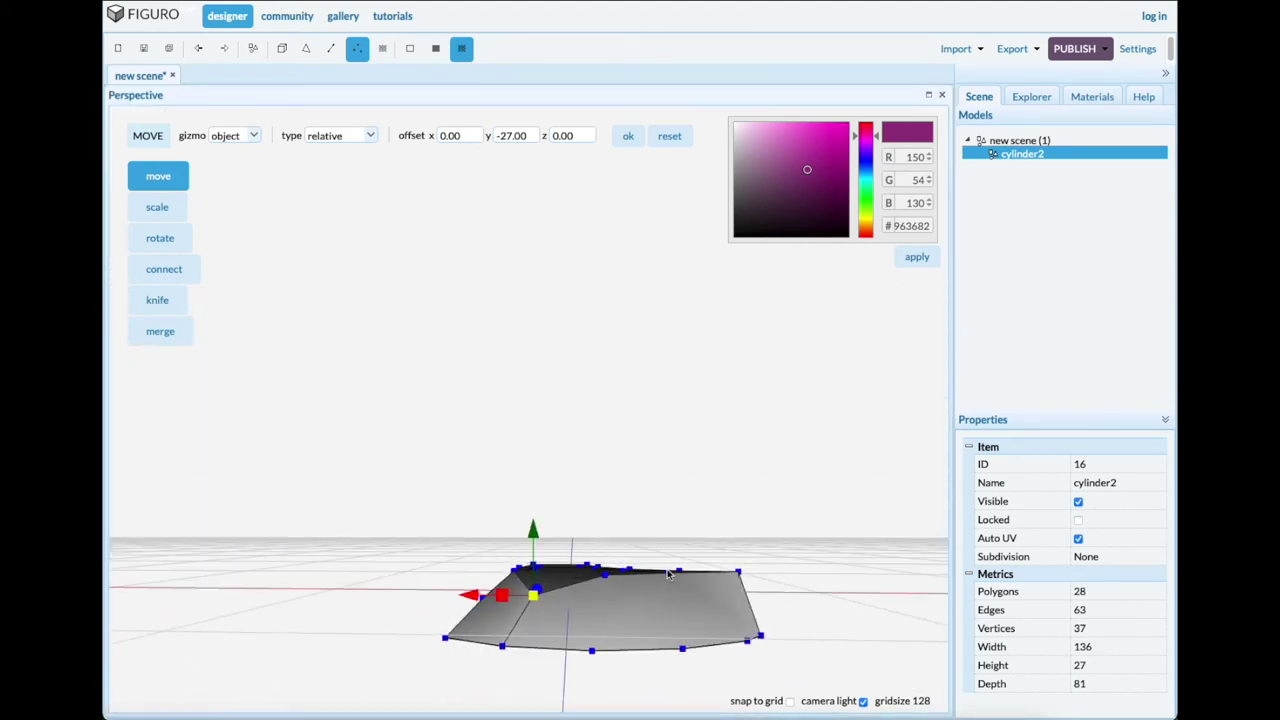
click(605, 578)
drag(603, 514, 603, 538)
drag(880, 597, 711, 617)
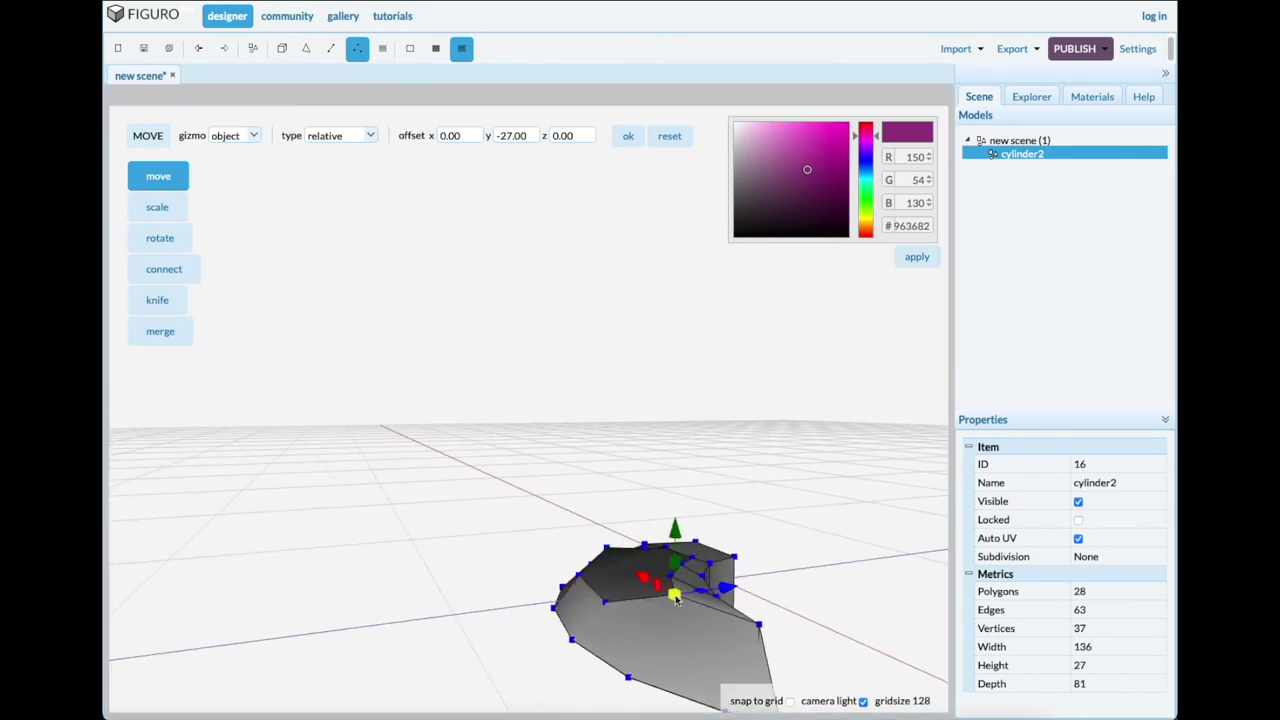
drag(676, 528, 665, 577)
Lower the upper vertex beside the opposite blade tip along Y.
drag(842, 611, 789, 621)
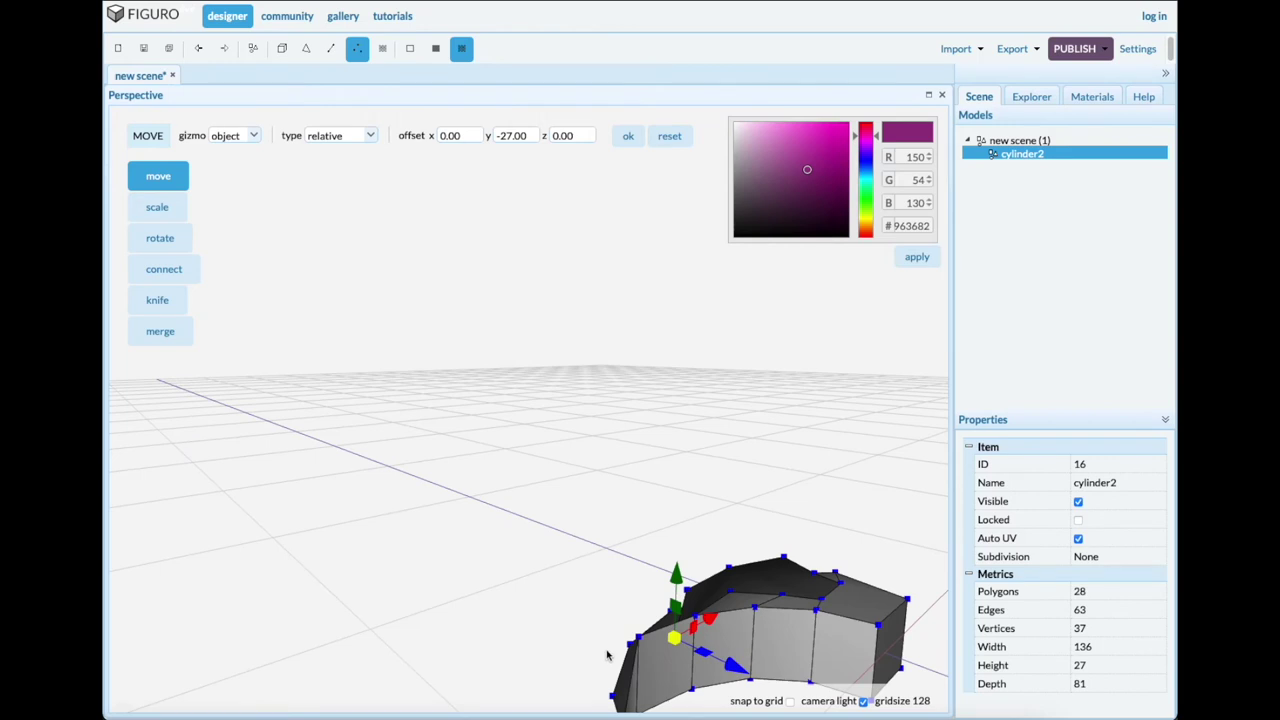
scroll(607, 655, down, 3)
click(503, 625)
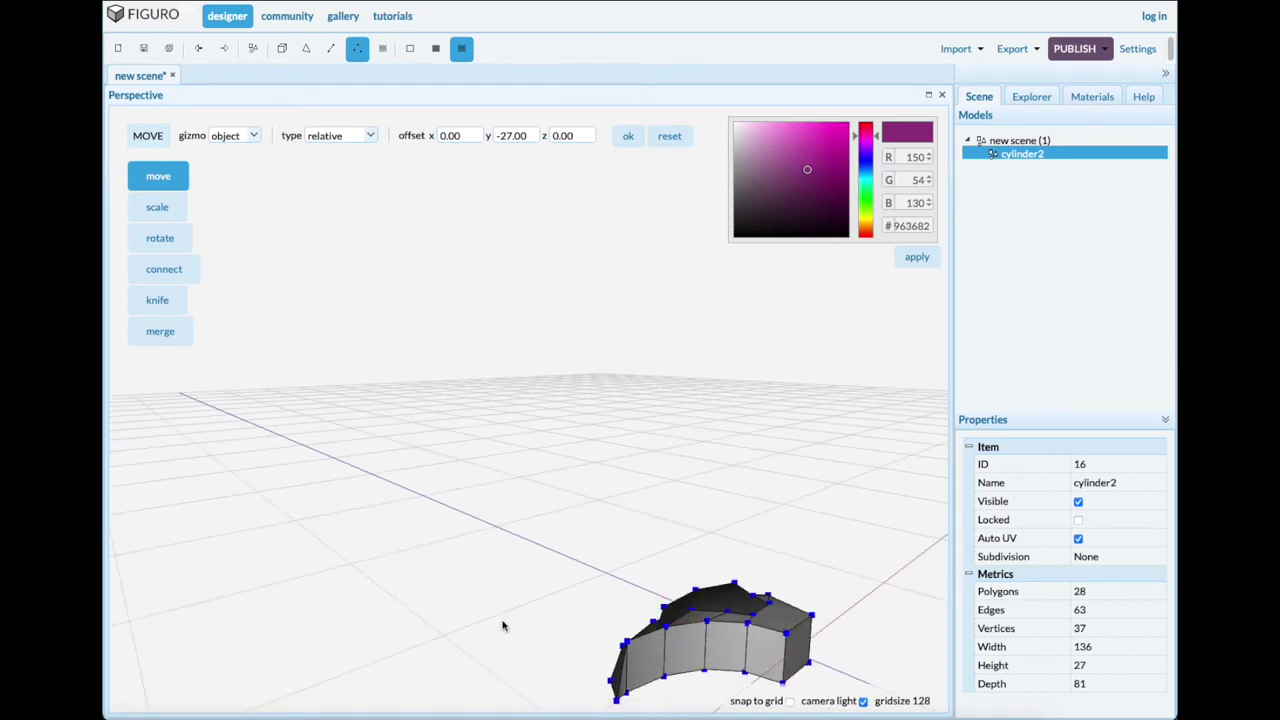
drag(503, 626, 527, 603)
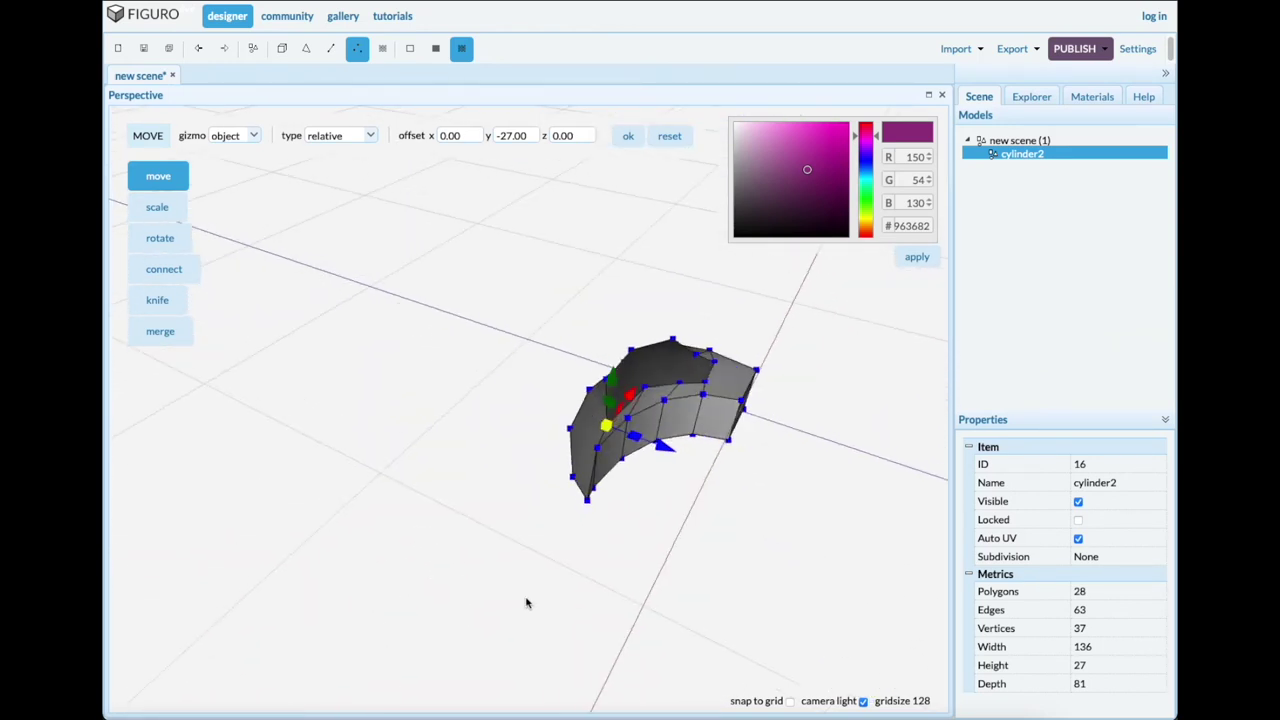
click(596, 450)
drag(602, 409, 588, 449)
Lower the three remaining upper vertices along that concave side in Y, between the tip and the back end.
drag(667, 541, 626, 535)
drag(583, 584, 630, 568)
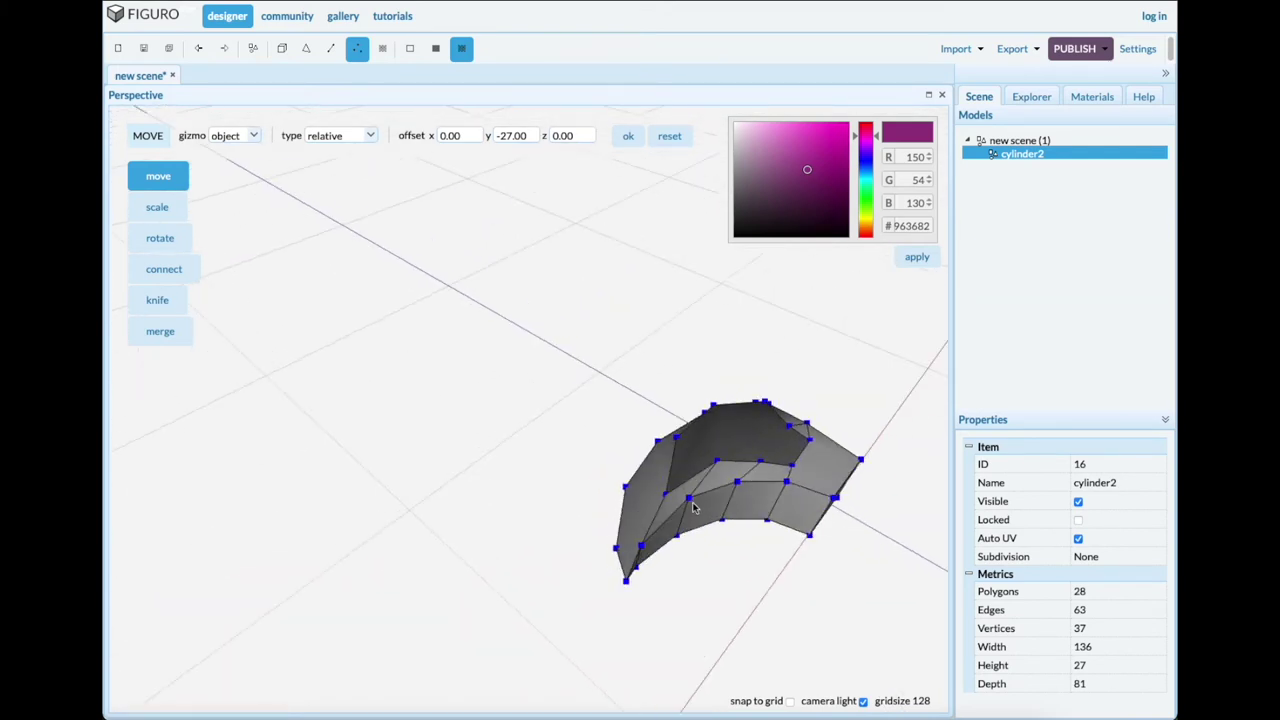
click(690, 500)
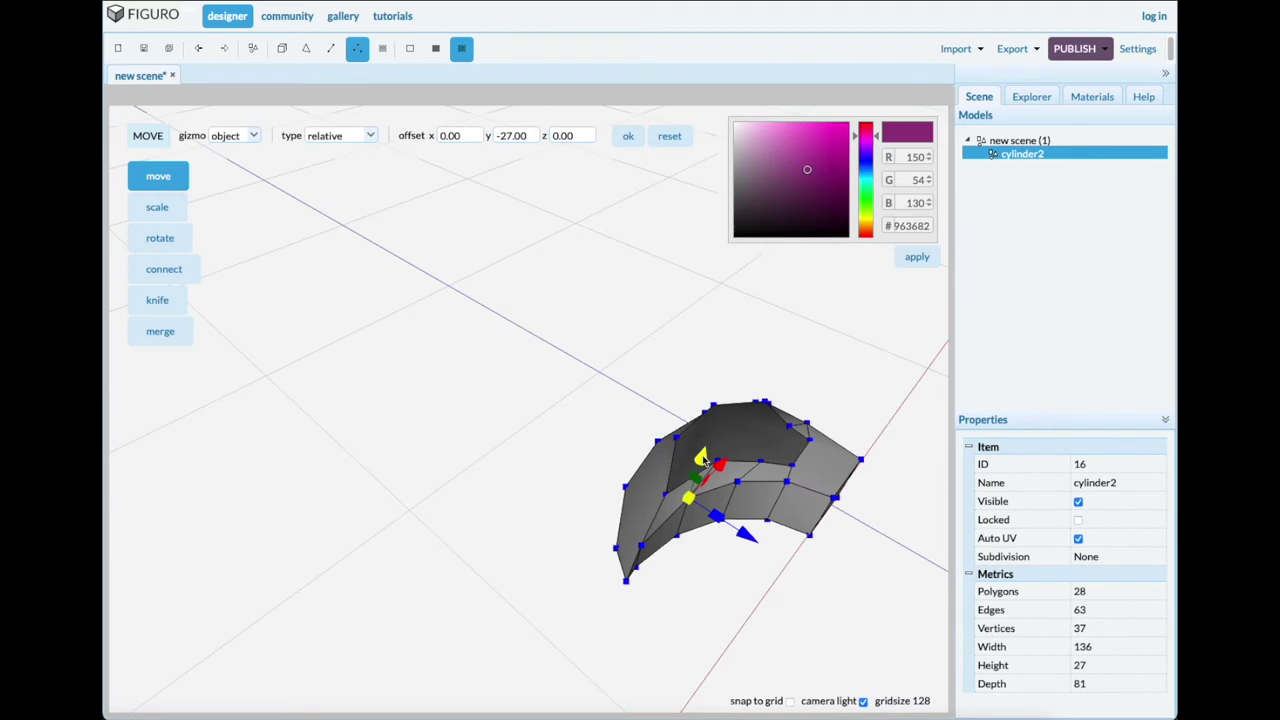
drag(702, 456, 699, 471)
drag(746, 609, 788, 554)
click(745, 500)
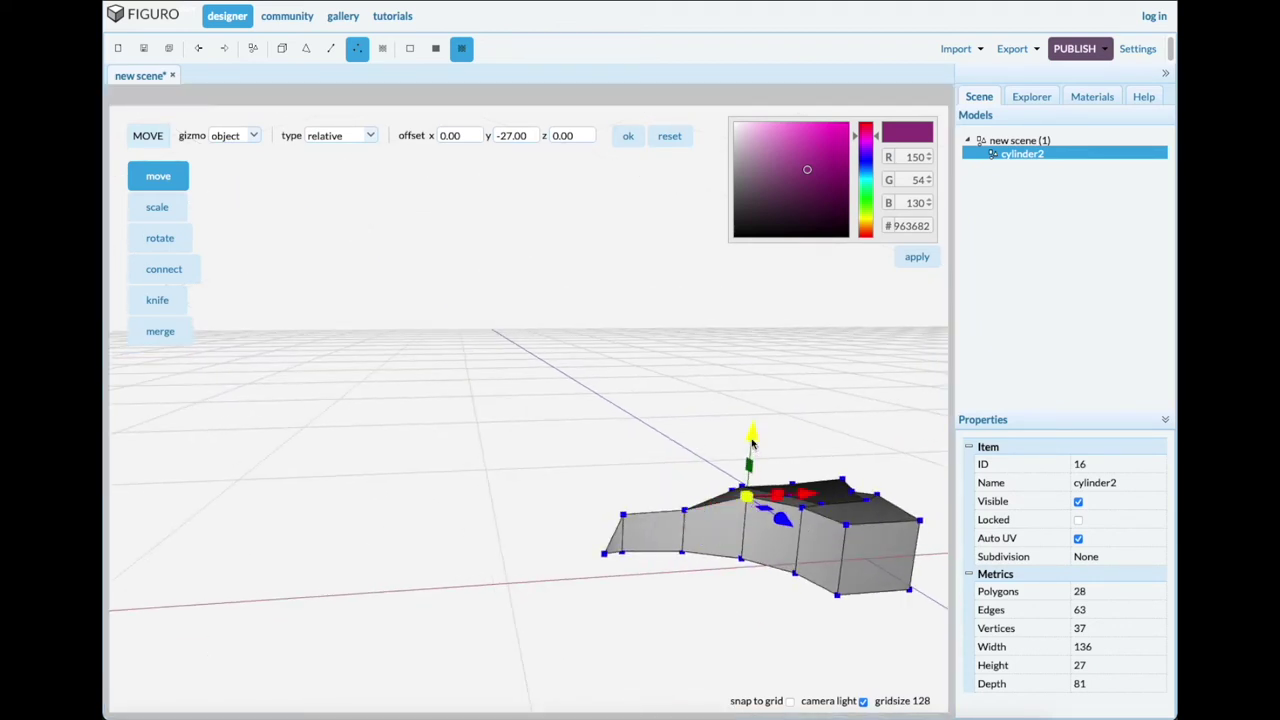
click(809, 534)
click(802, 509)
drag(807, 452, 807, 464)
Lower the two upper vertices of the blade's back end and the middle upper vertex of the other concave side along Y.
click(846, 526)
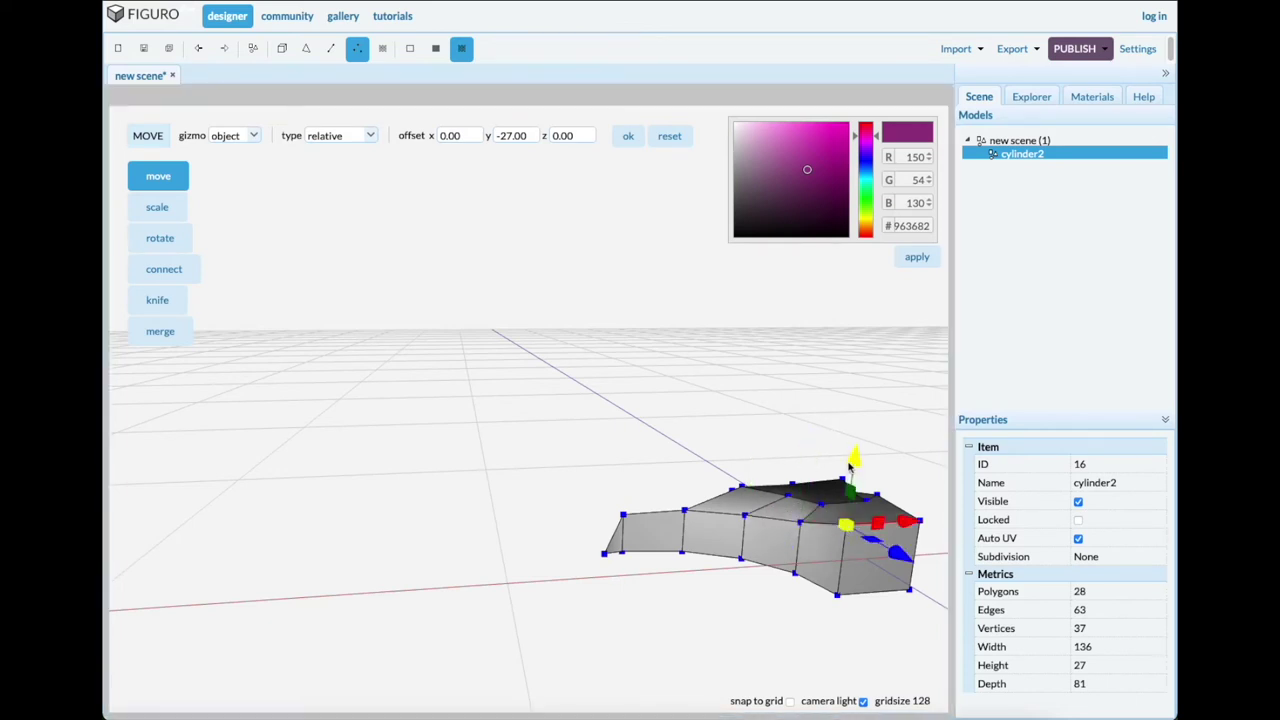
drag(853, 463, 923, 463)
click(921, 521)
drag(886, 628, 857, 619)
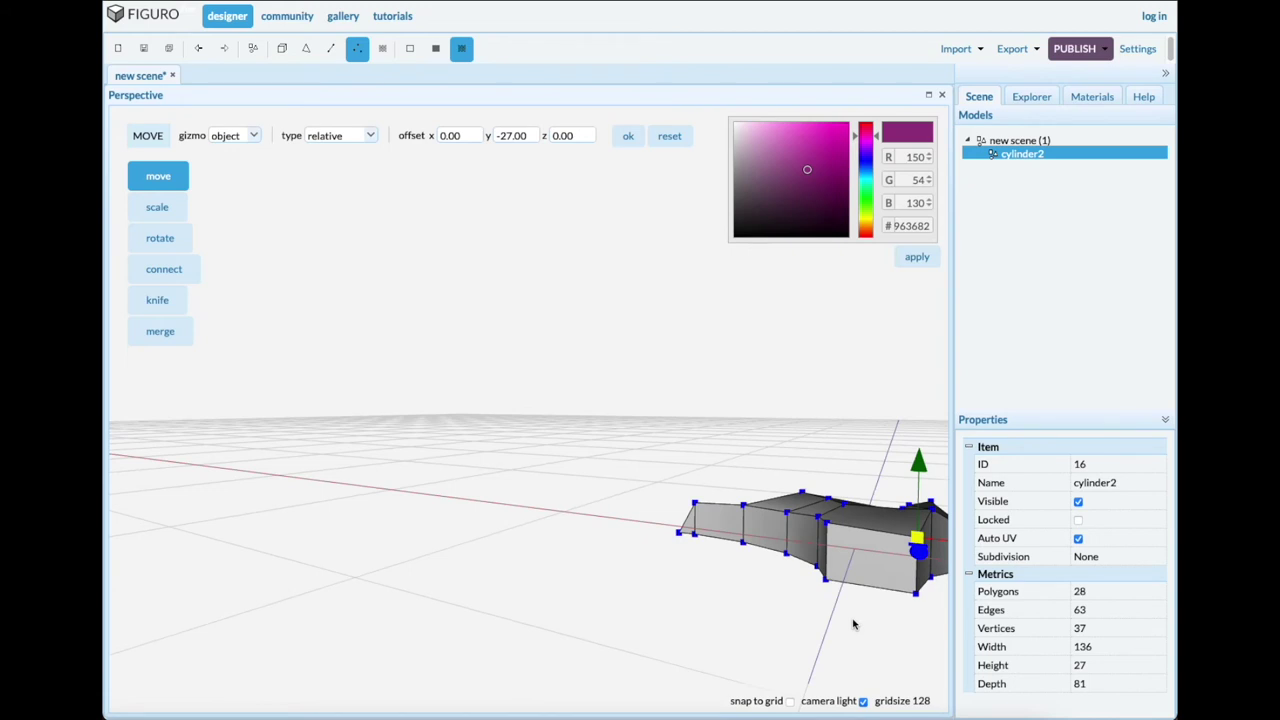
right_drag(853, 625, 760, 615)
click(707, 513)
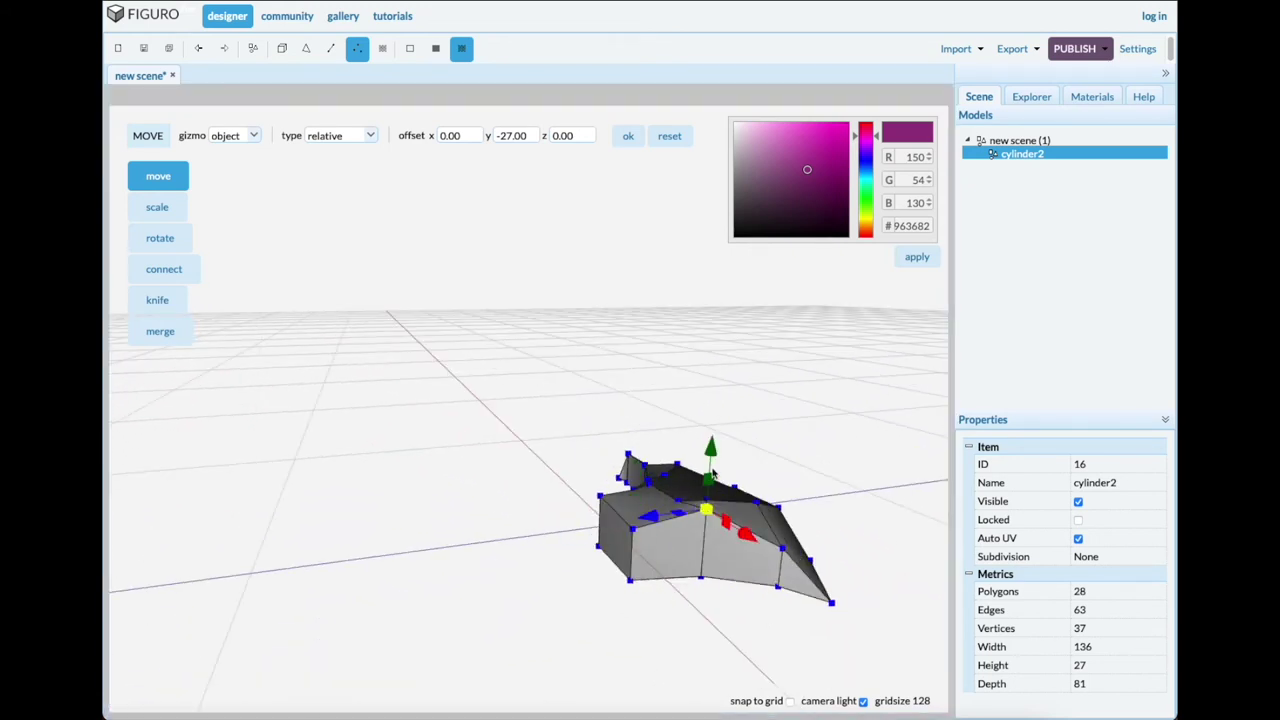
drag(712, 462, 709, 480)
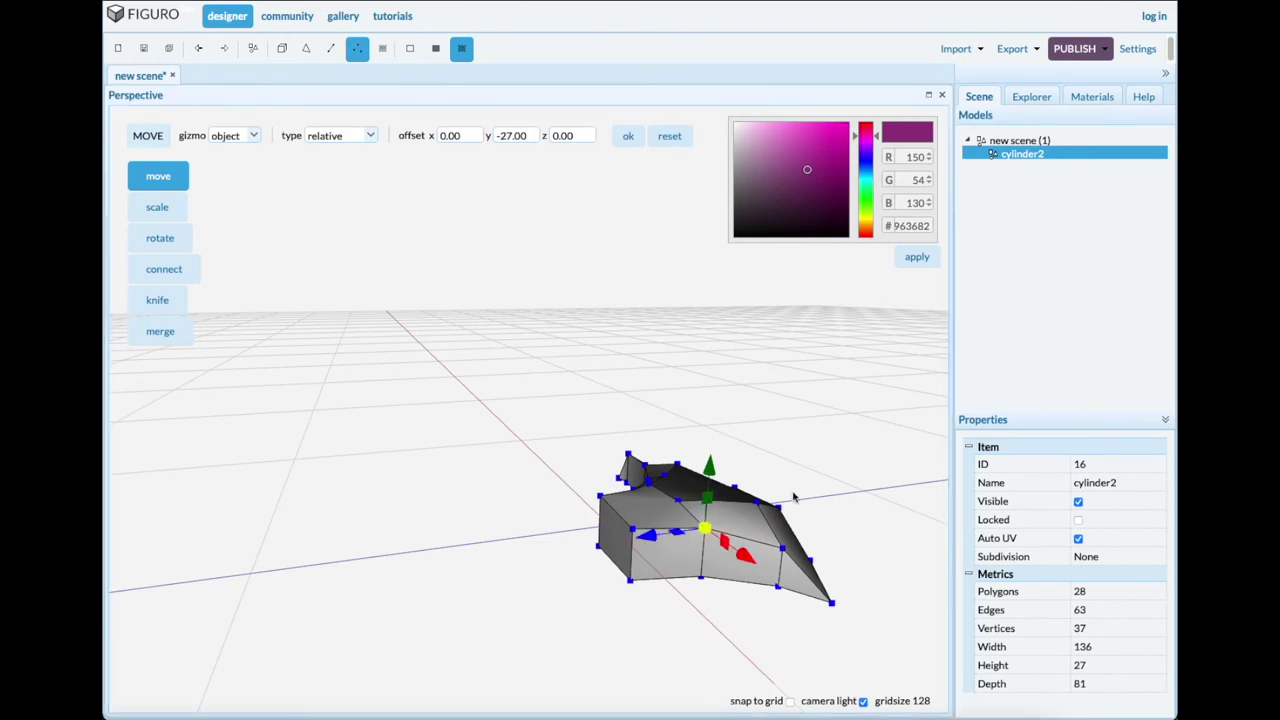
Lower the dark polygon's two corners nearest the blade tips slightly along Y to even out the top surface.
click(756, 505)
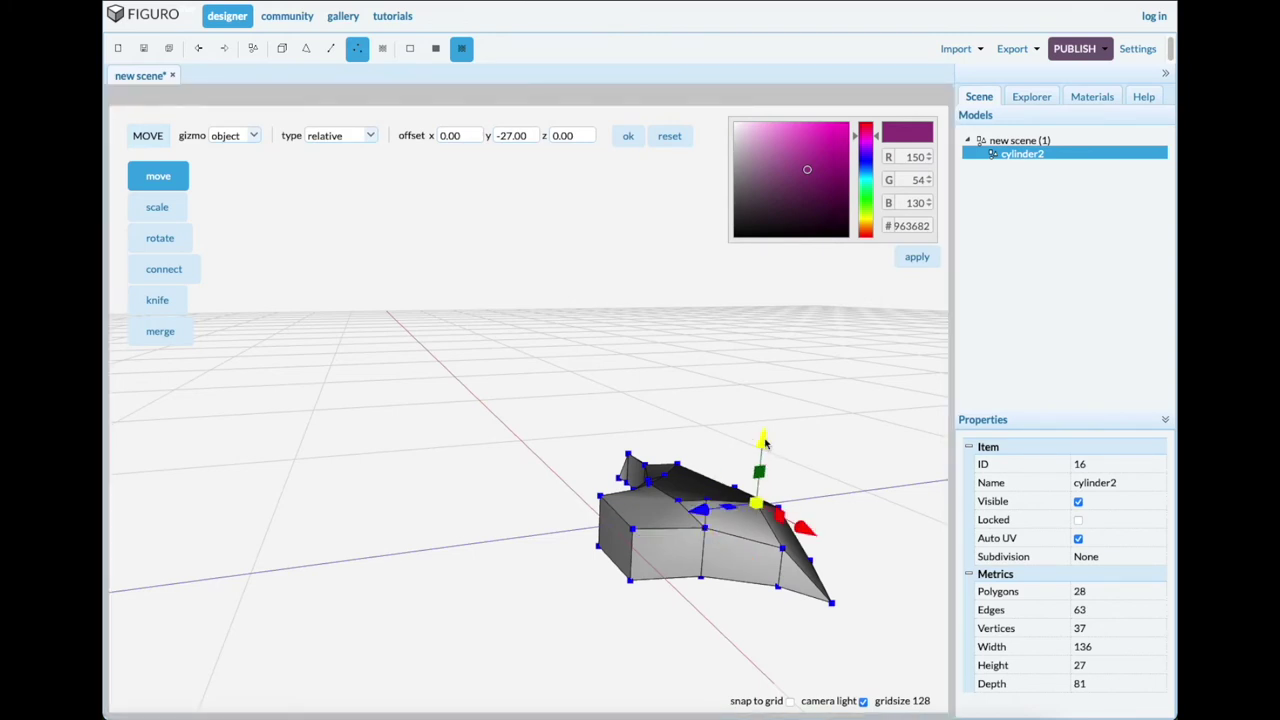
drag(899, 488, 775, 490)
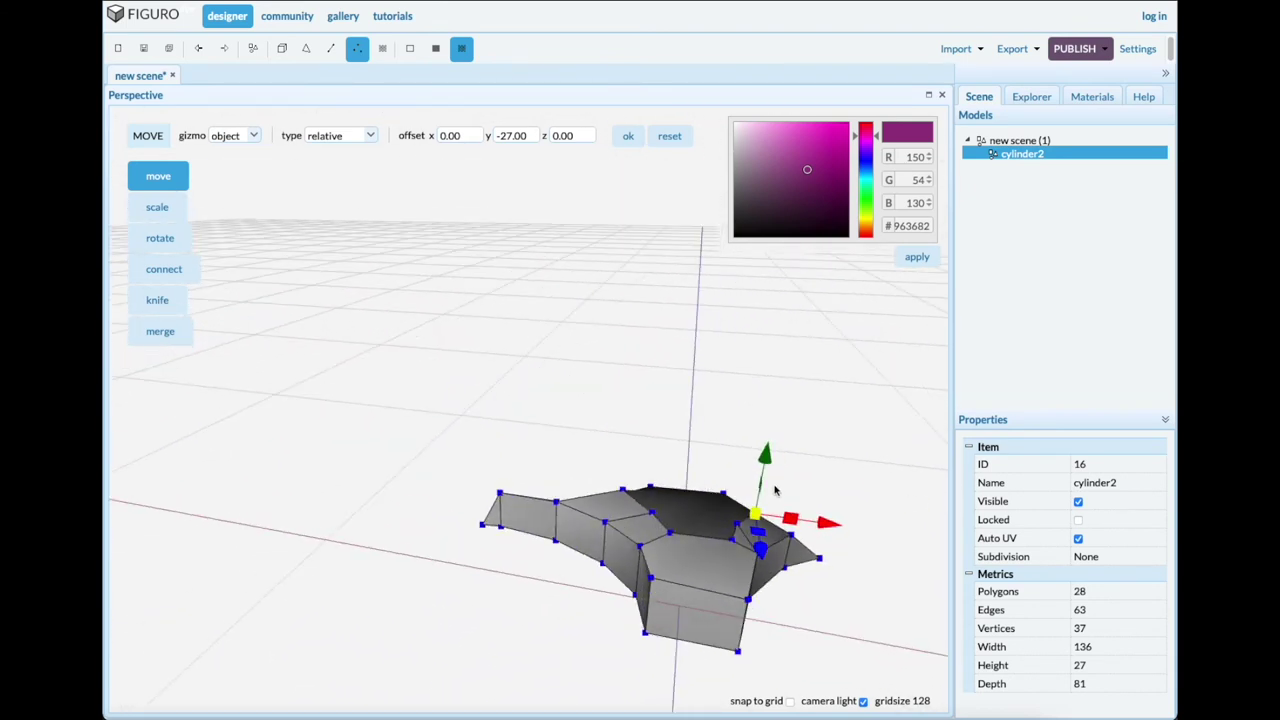
click(623, 492)
drag(627, 441, 626, 455)
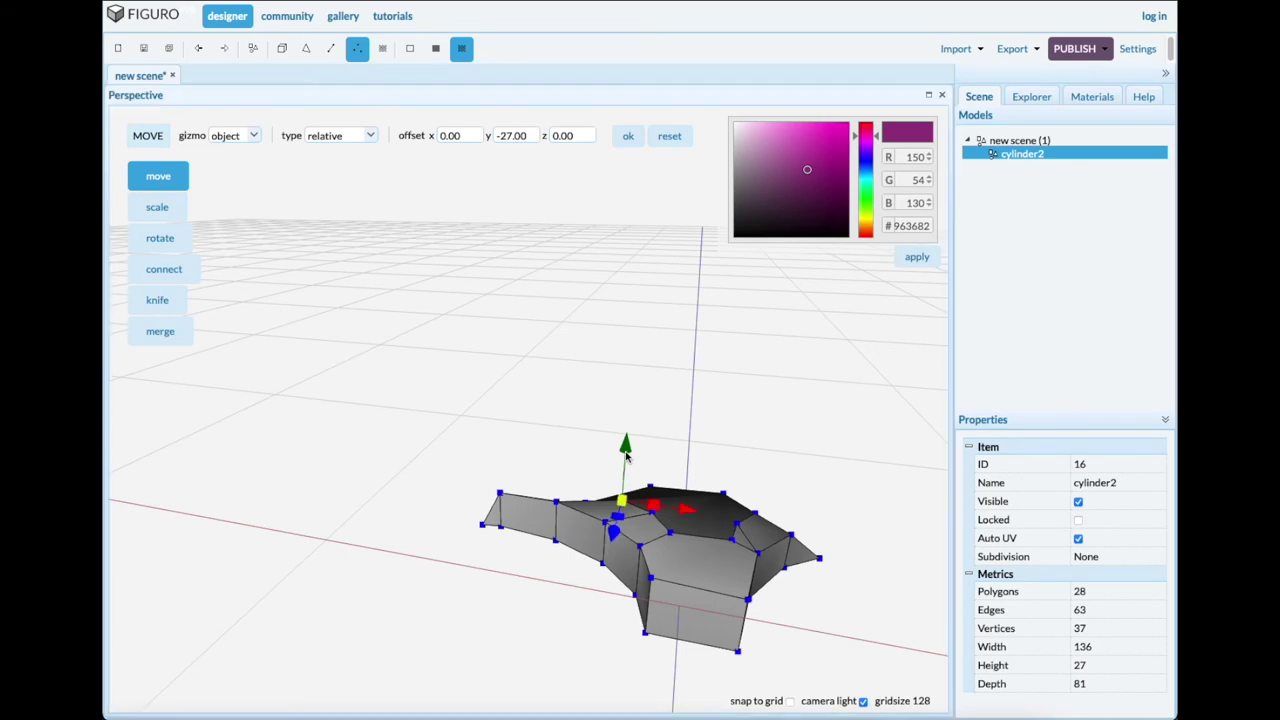
Reset the move offsets and move the whole blade object with the place-on-grid type.
drag(483, 584, 437, 593)
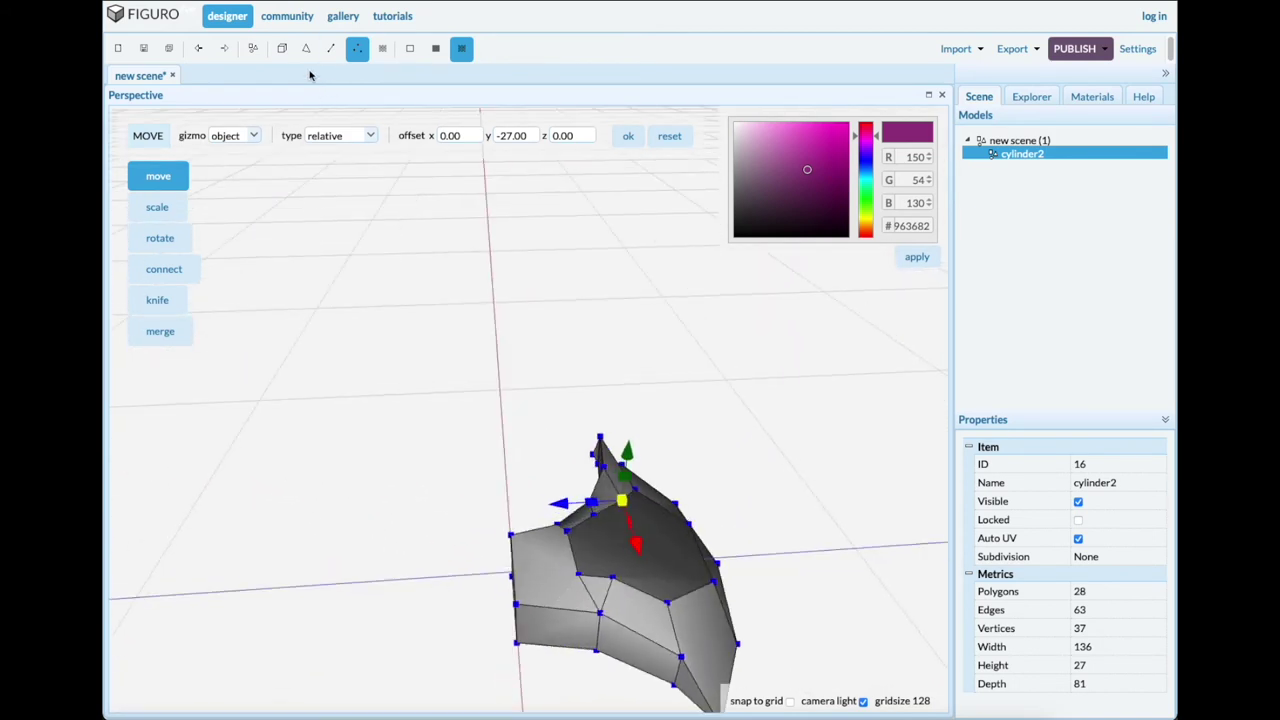
click(282, 48)
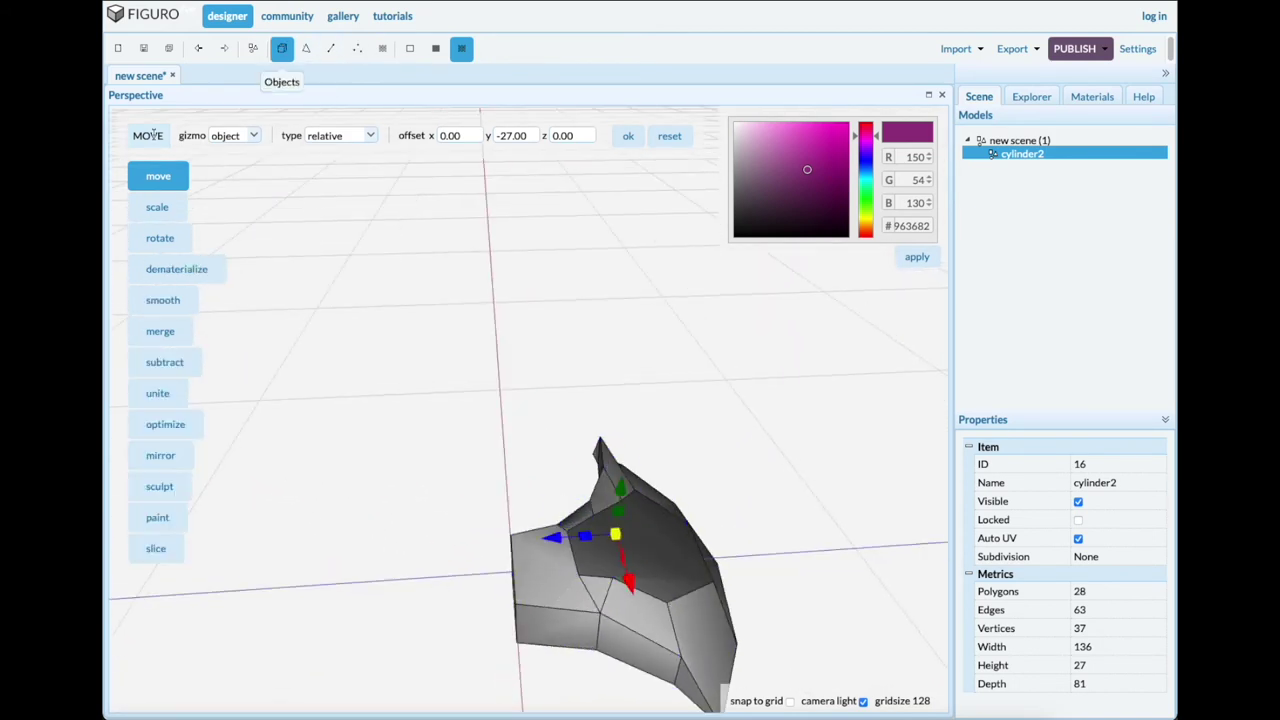
click(370, 136)
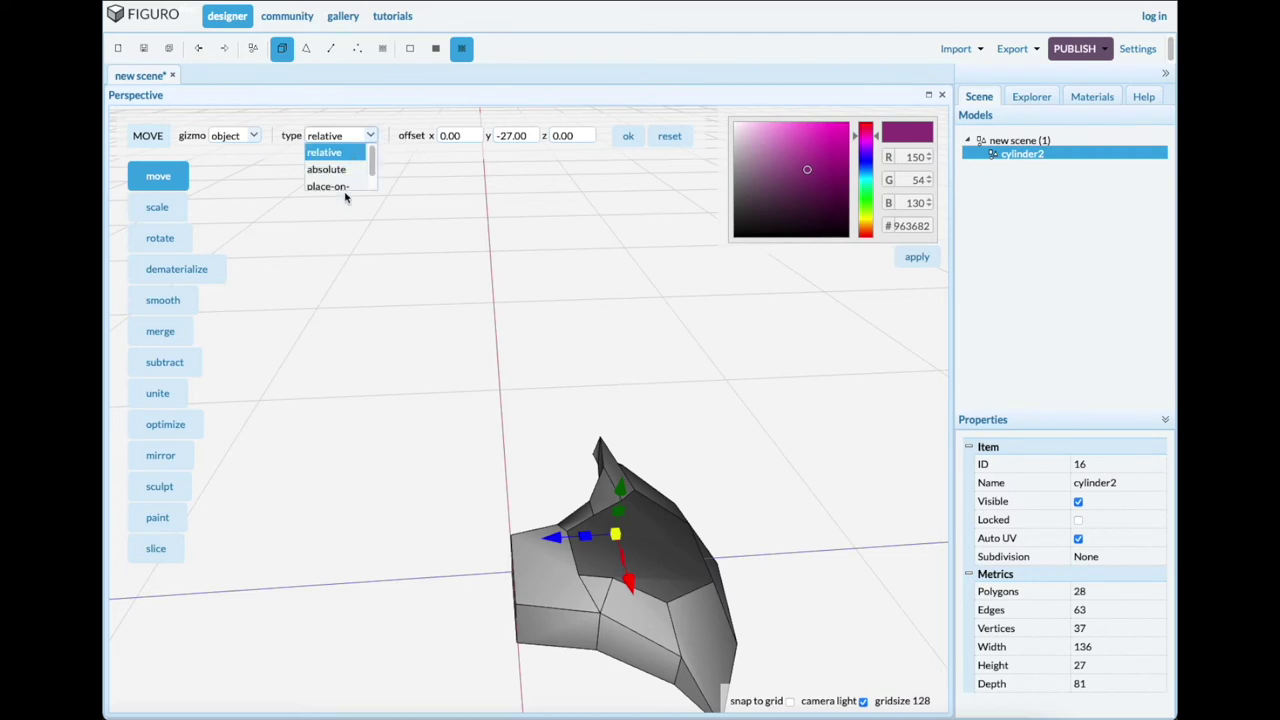
click(344, 188)
click(669, 136)
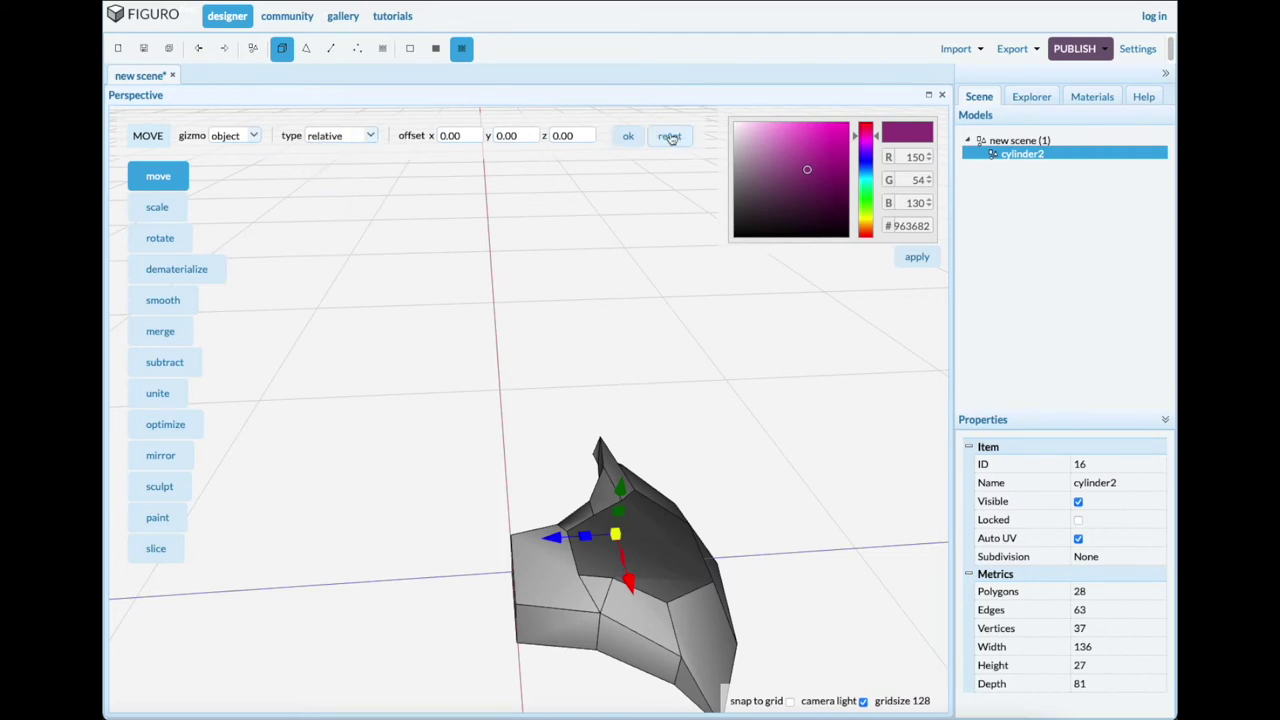
click(371, 137)
click(343, 187)
click(628, 139)
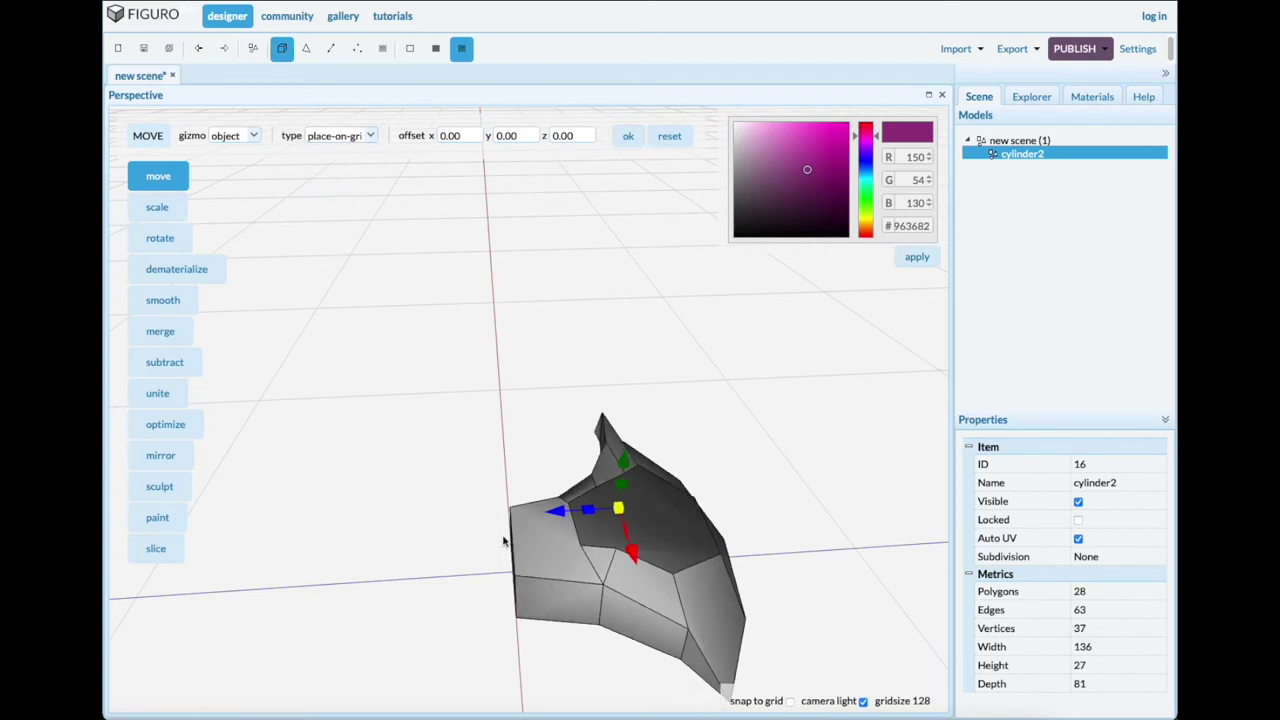
drag(501, 537, 489, 487)
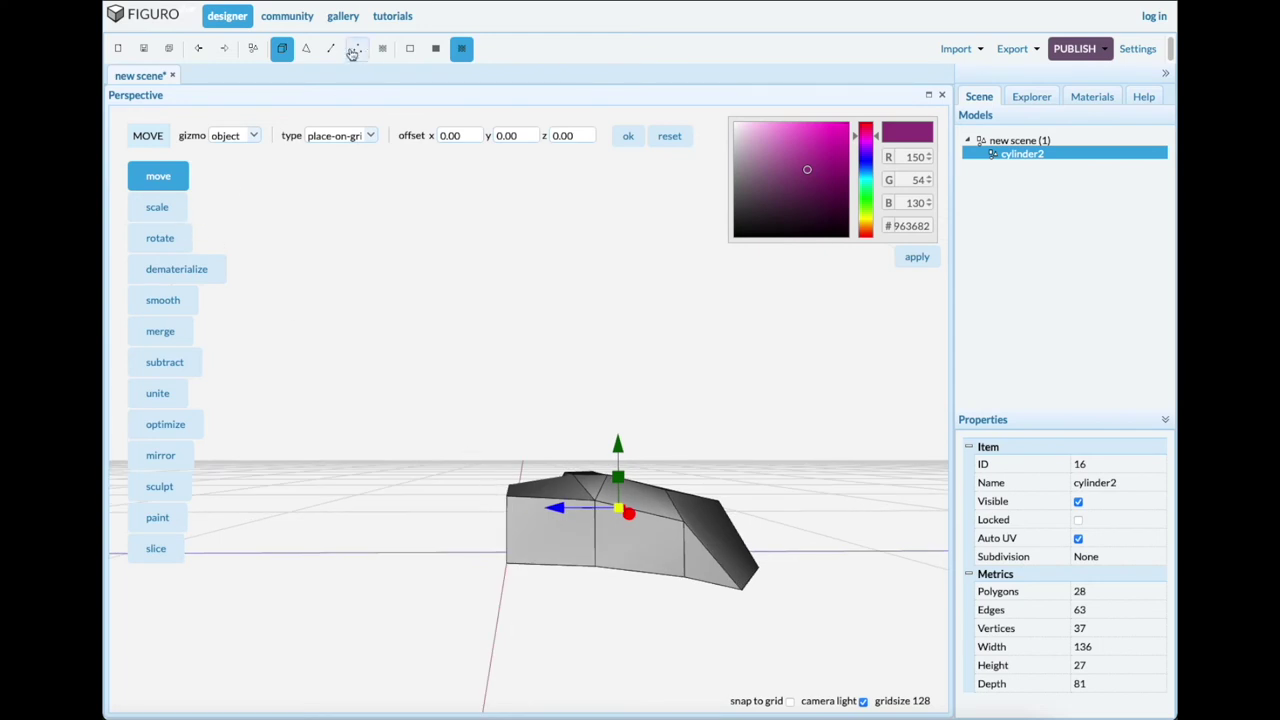
Mirror the axe blade across the Y axis to create its lower half.
click(160, 455)
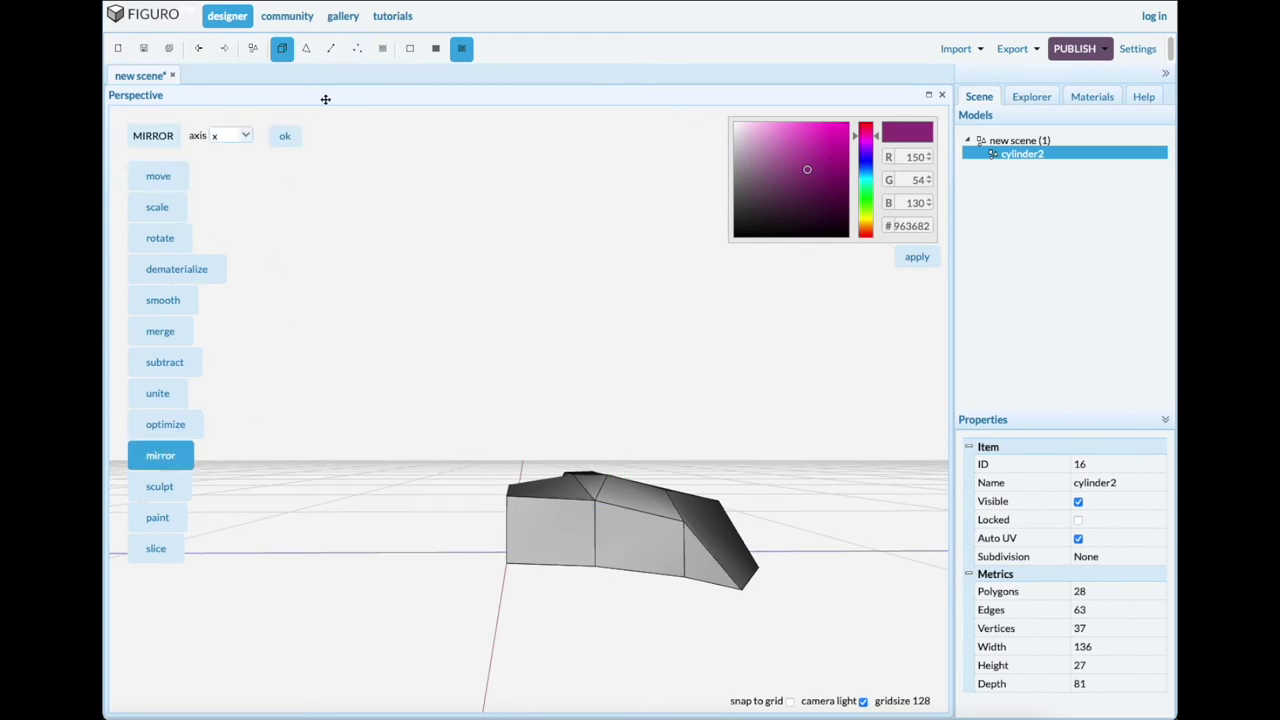
click(245, 135)
click(230, 168)
click(287, 137)
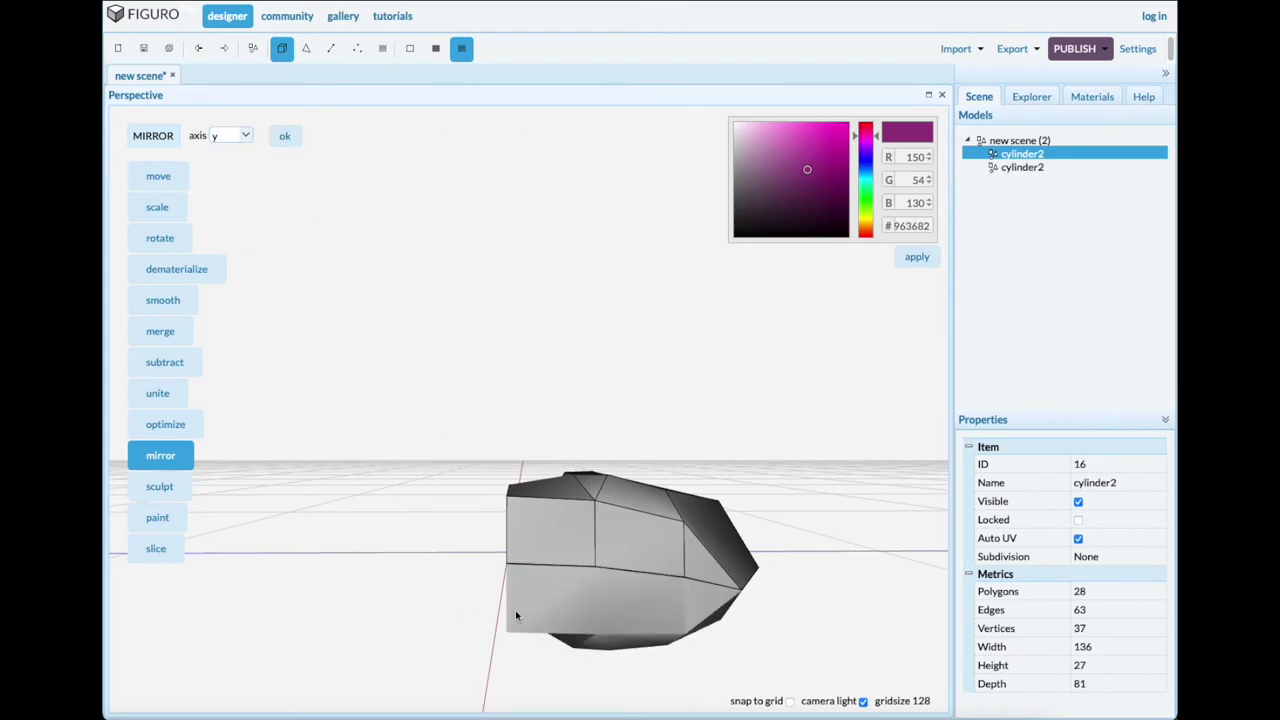
Select the upper and lower blade halves together and merge them into a single model.
click(566, 608)
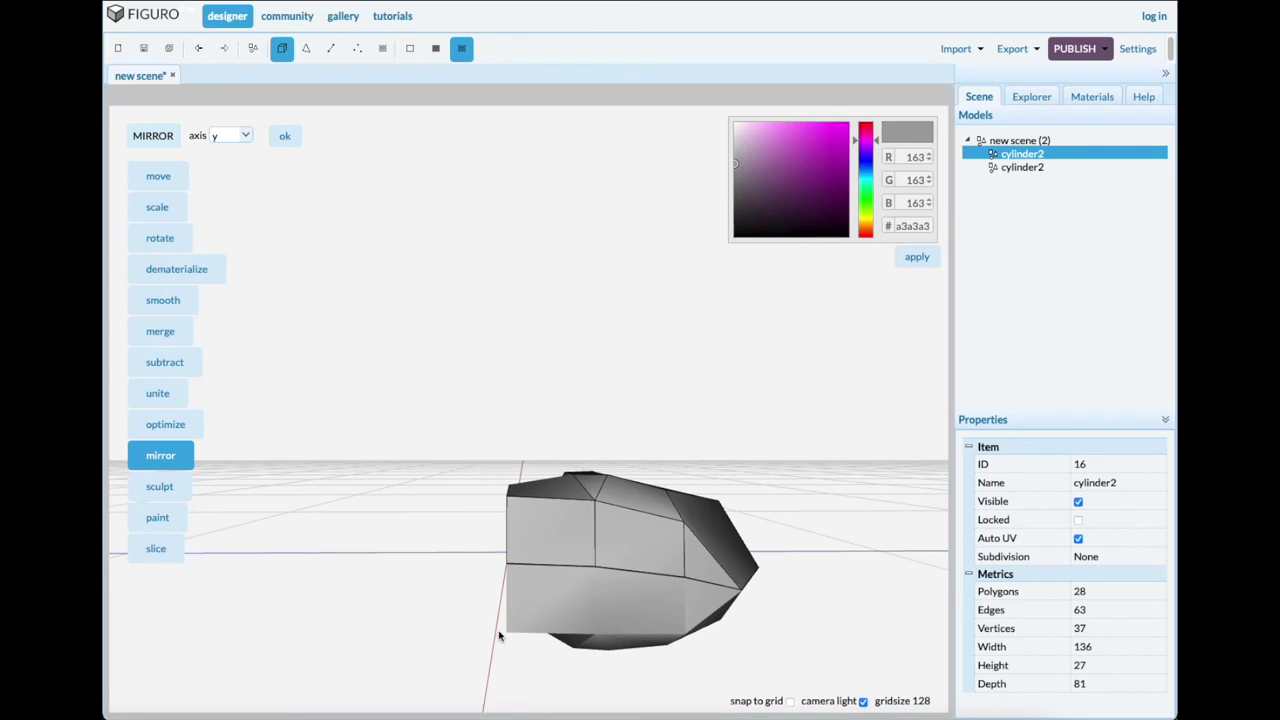
click(612, 619)
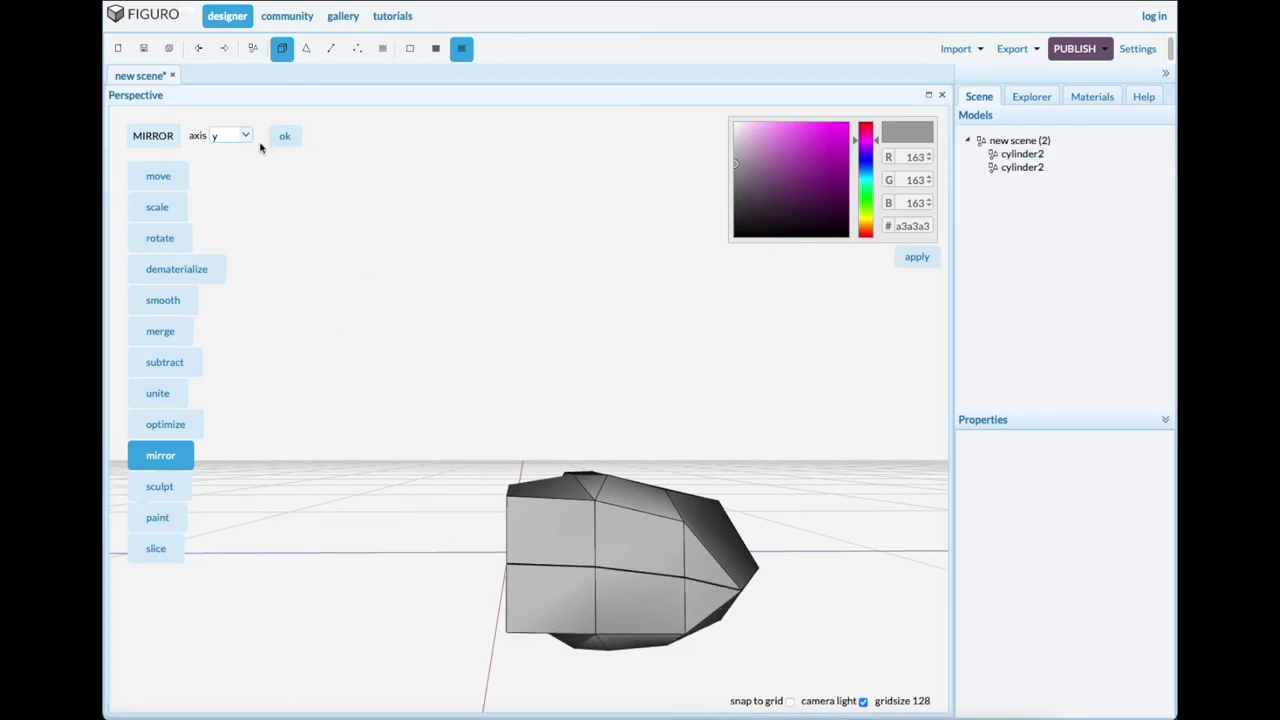
click(160, 331)
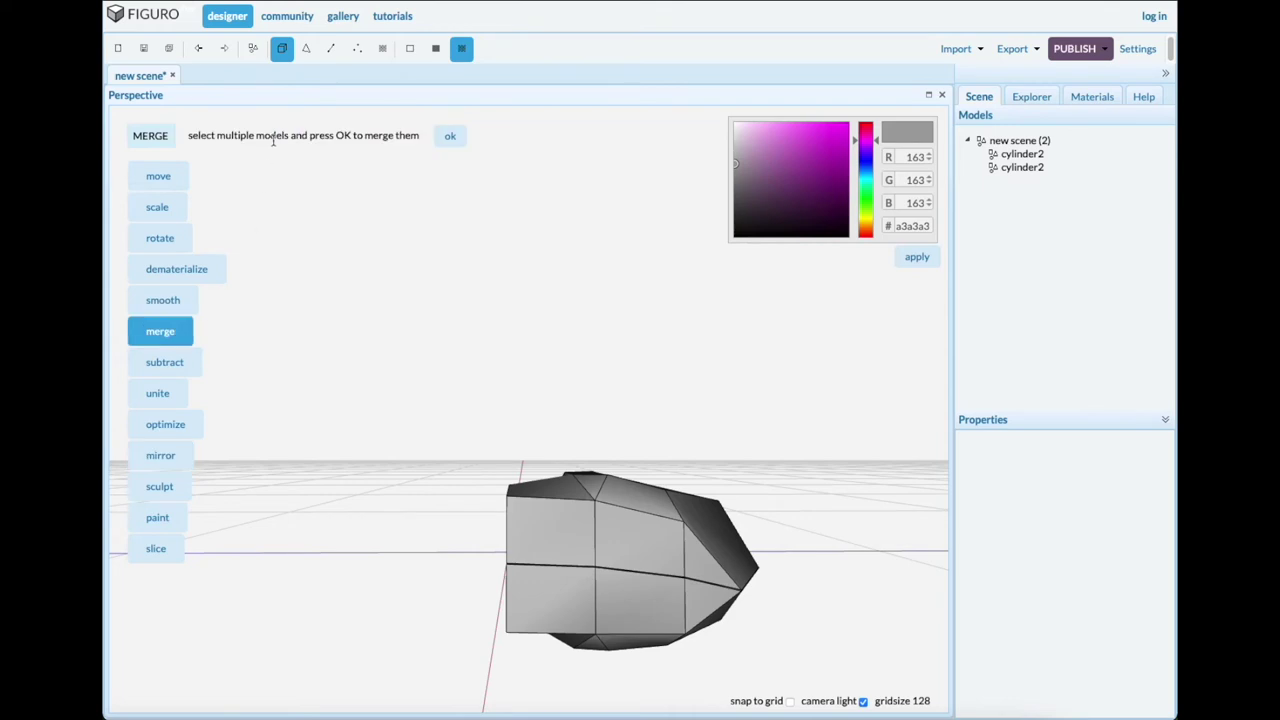
click(450, 138)
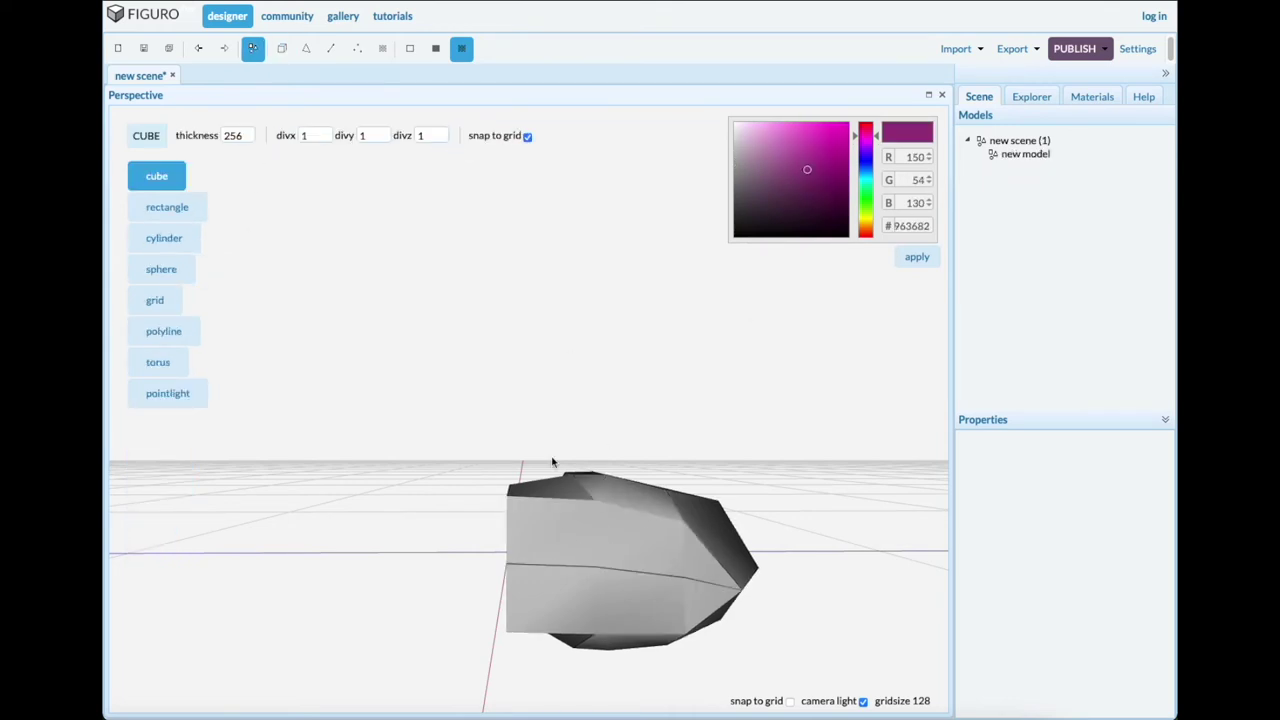
Mirror the merged blade across the X axis to create a second, opposing blade.
middle_drag(580, 382, 589, 395)
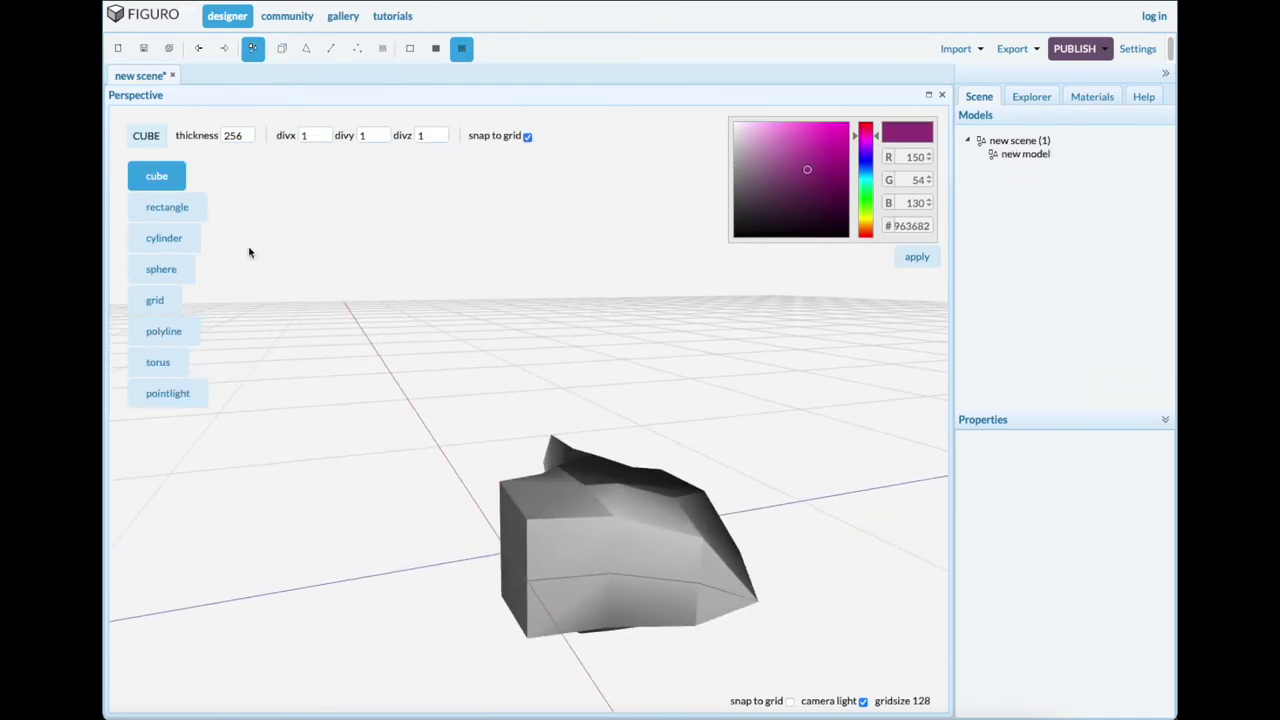
click(1025, 154)
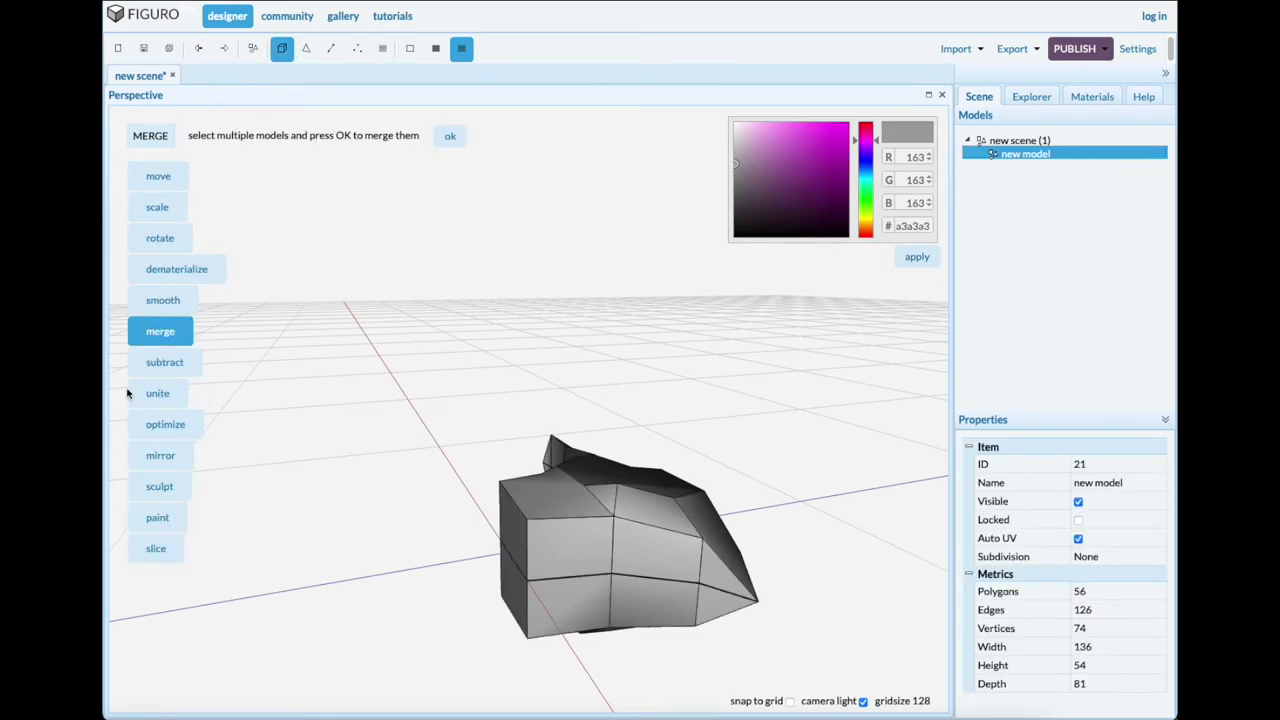
click(166, 458)
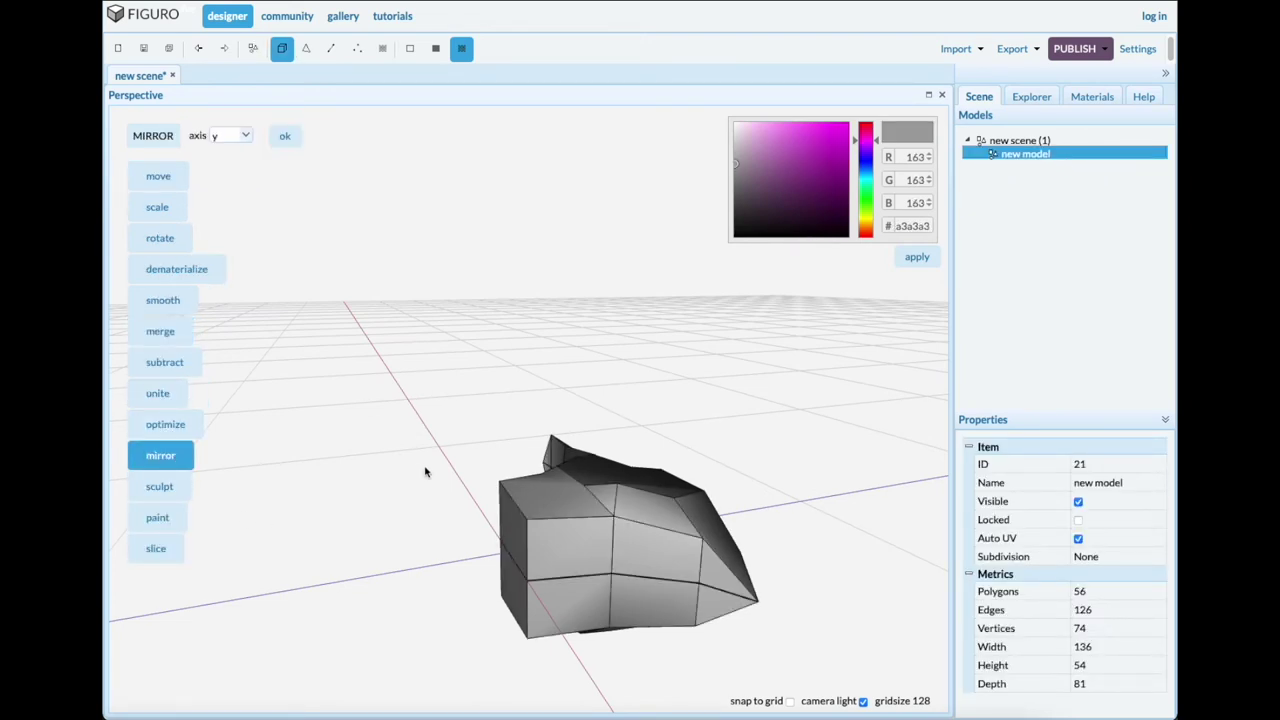
click(245, 137)
click(228, 154)
click(284, 136)
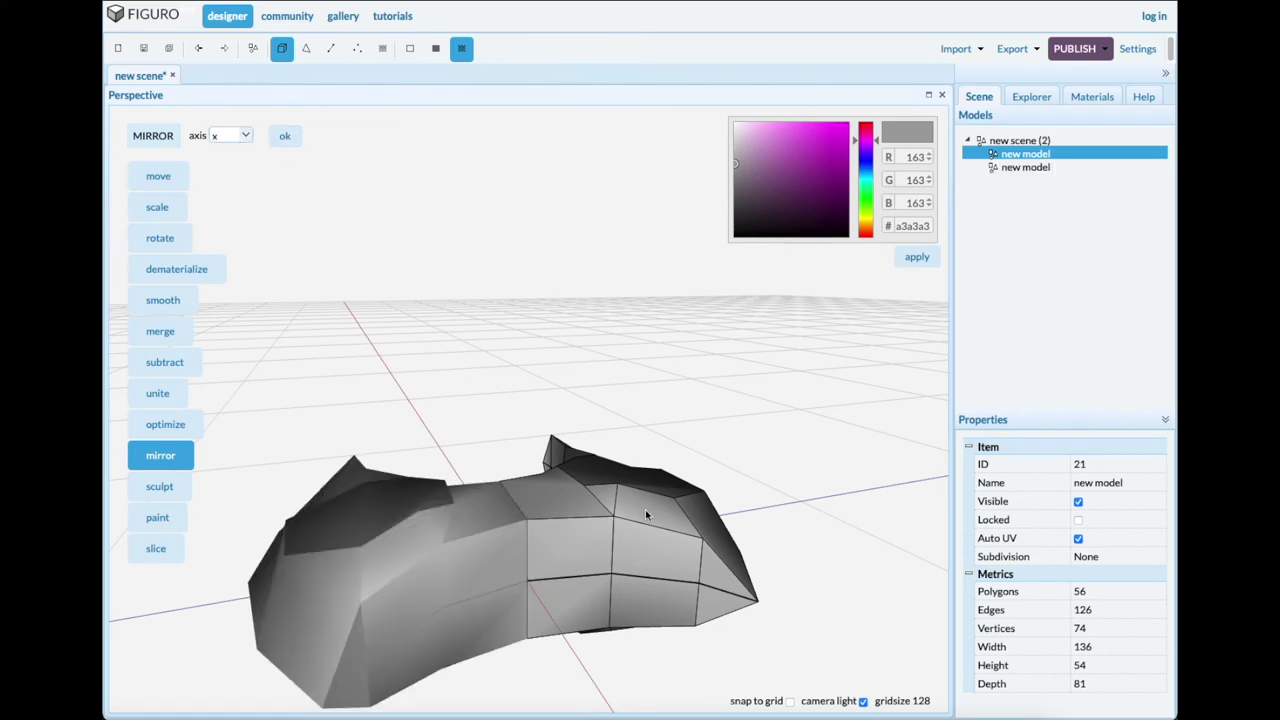
Select both opposing blades and merge them into one double-bladed axe head.
click(415, 573)
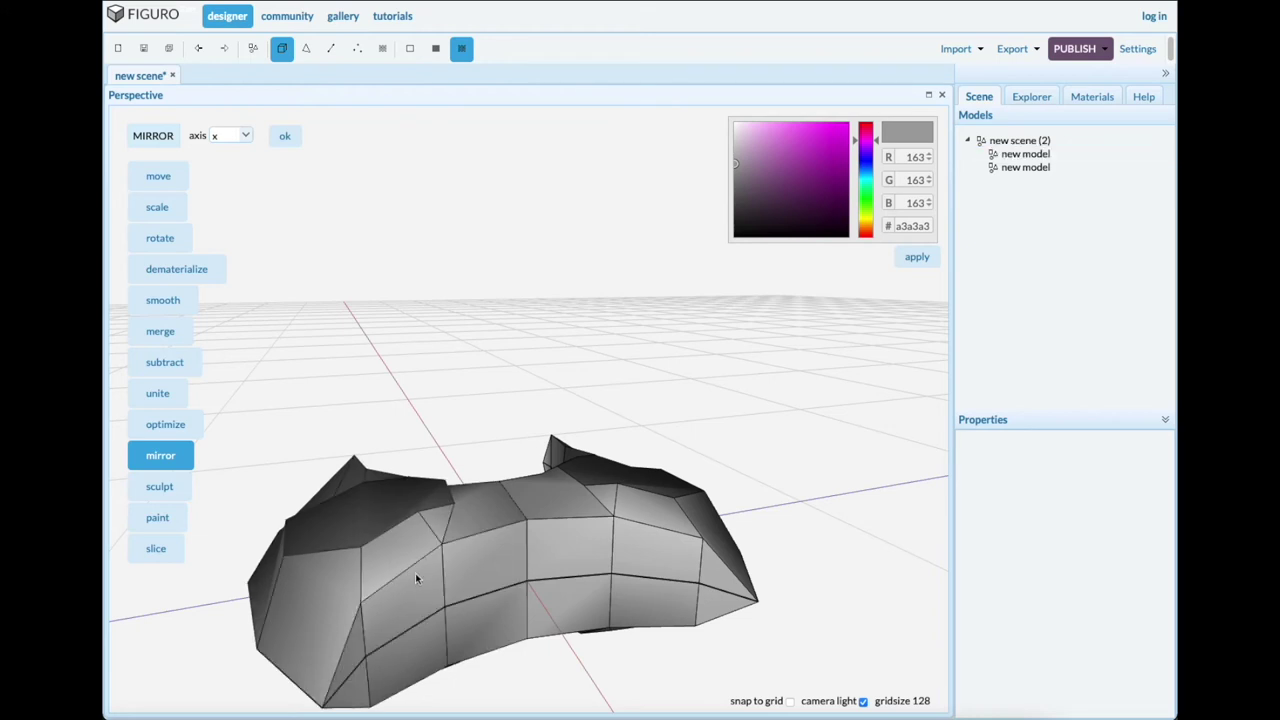
click(162, 334)
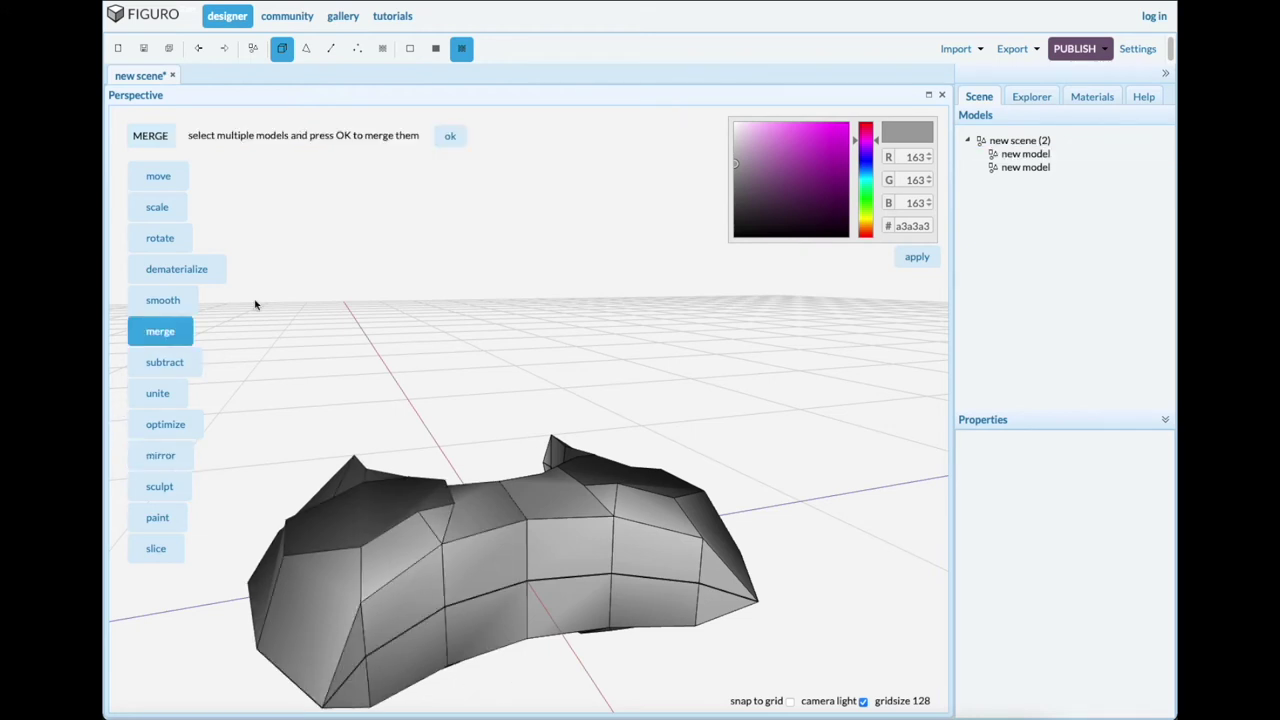
click(447, 137)
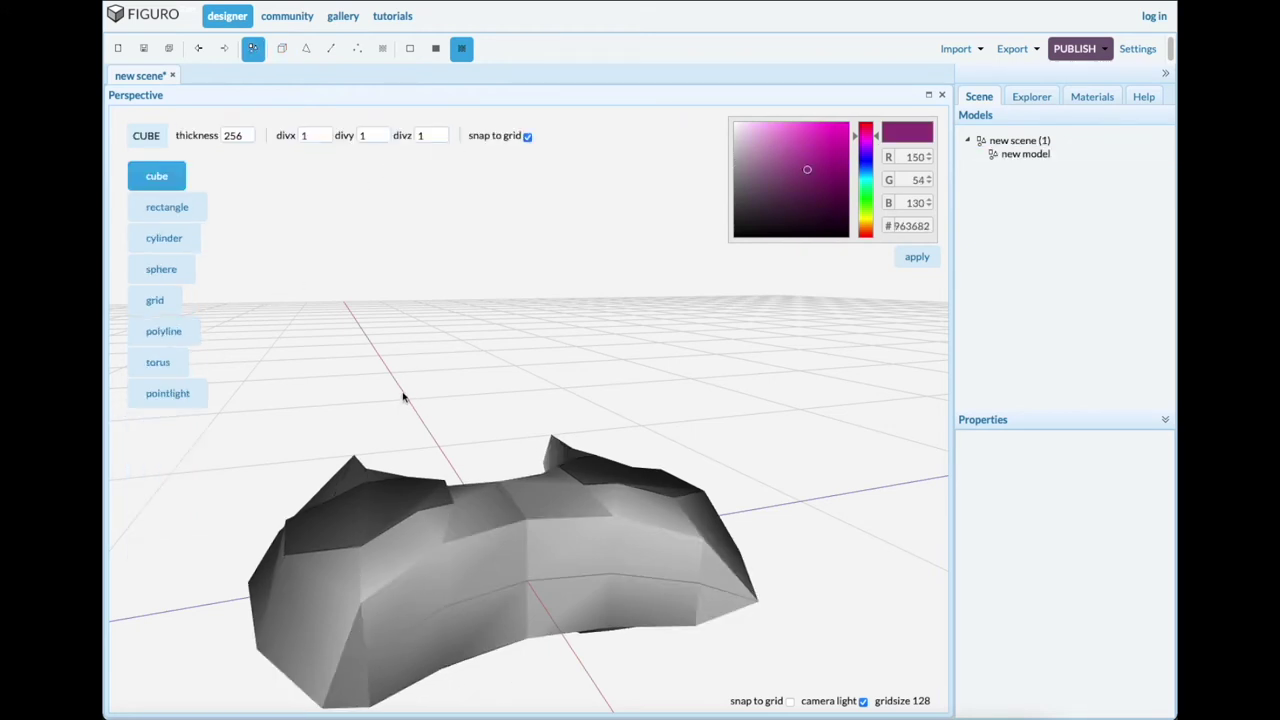
Scale the whole axe head down along Y to a height of about 24.
scroll(403, 397, down, 3)
mouse_move(423, 366)
mouse_down()
mouse_move(437, 397)
mouse_move(426, 414)
mouse_move(417, 357)
mouse_move(327, 336)
mouse_move(454, 363)
mouse_move(421, 364)
mouse_up()
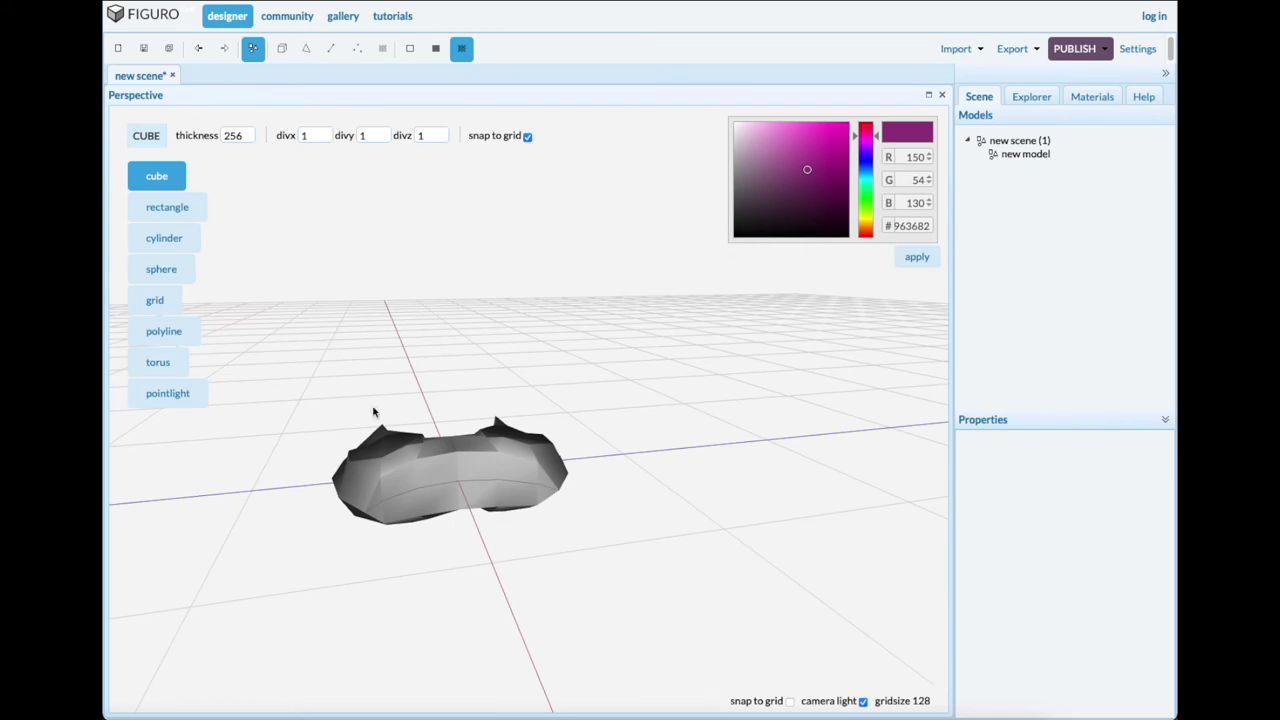
click(1027, 156)
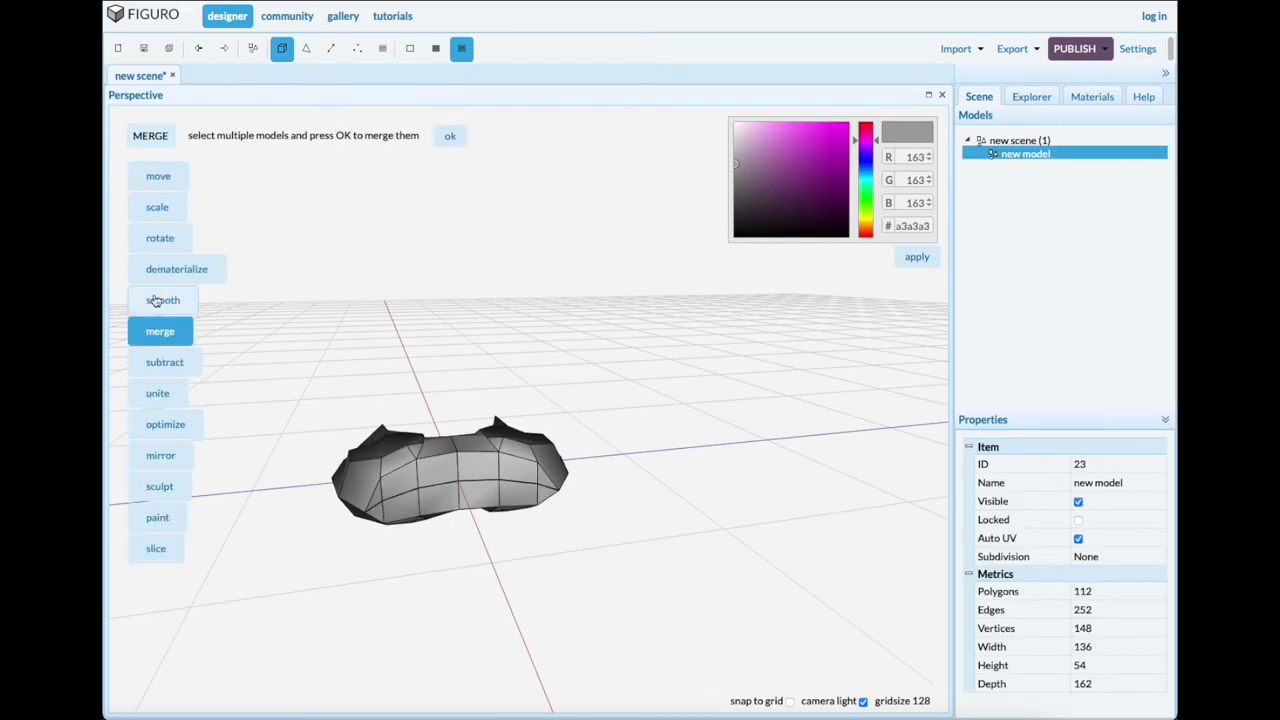
click(163, 209)
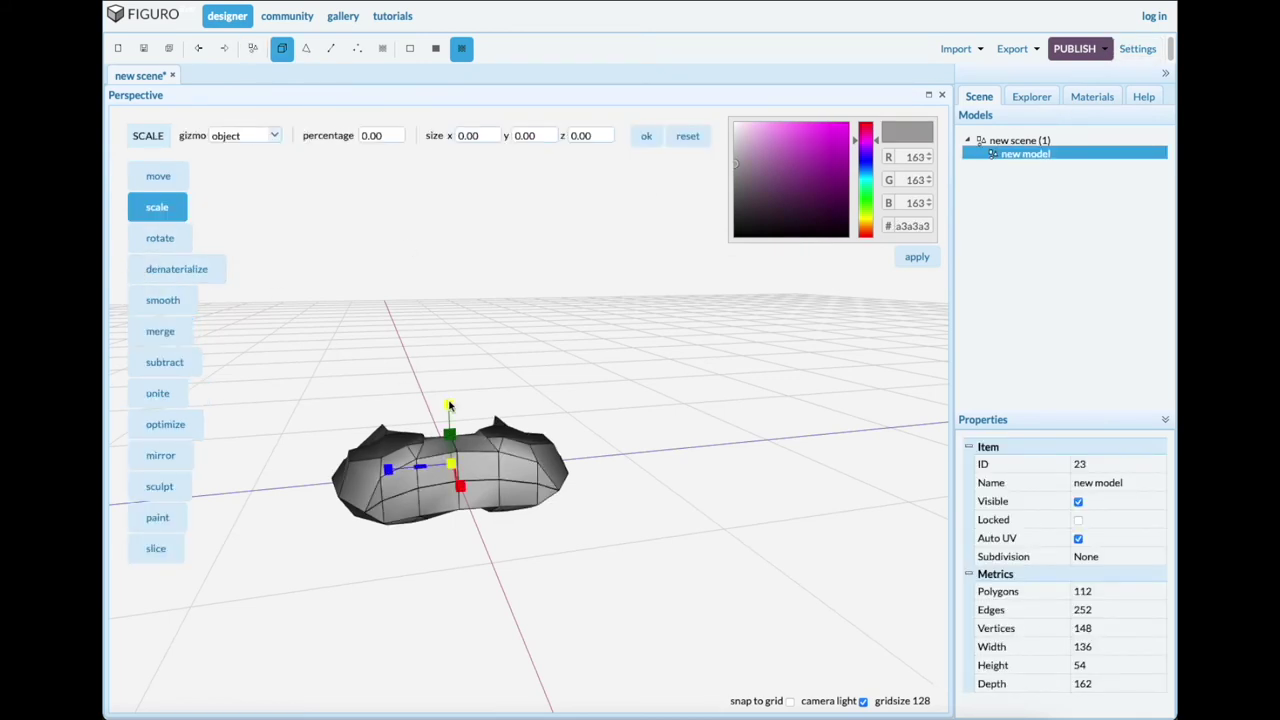
drag(449, 405, 445, 422)
drag(451, 545, 498, 605)
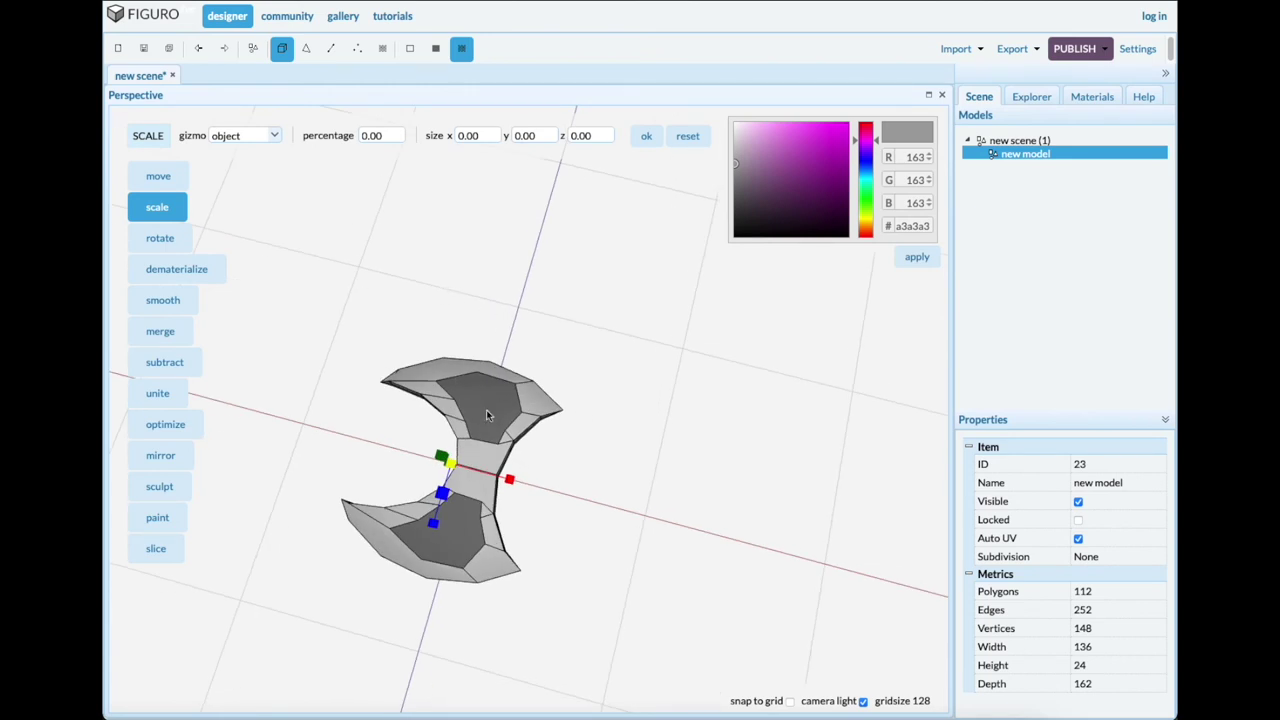
Create a 16-sided, one-segment cylinder of thickness 256 and about 43 wide on the grid beside the axe head.
click(252, 48)
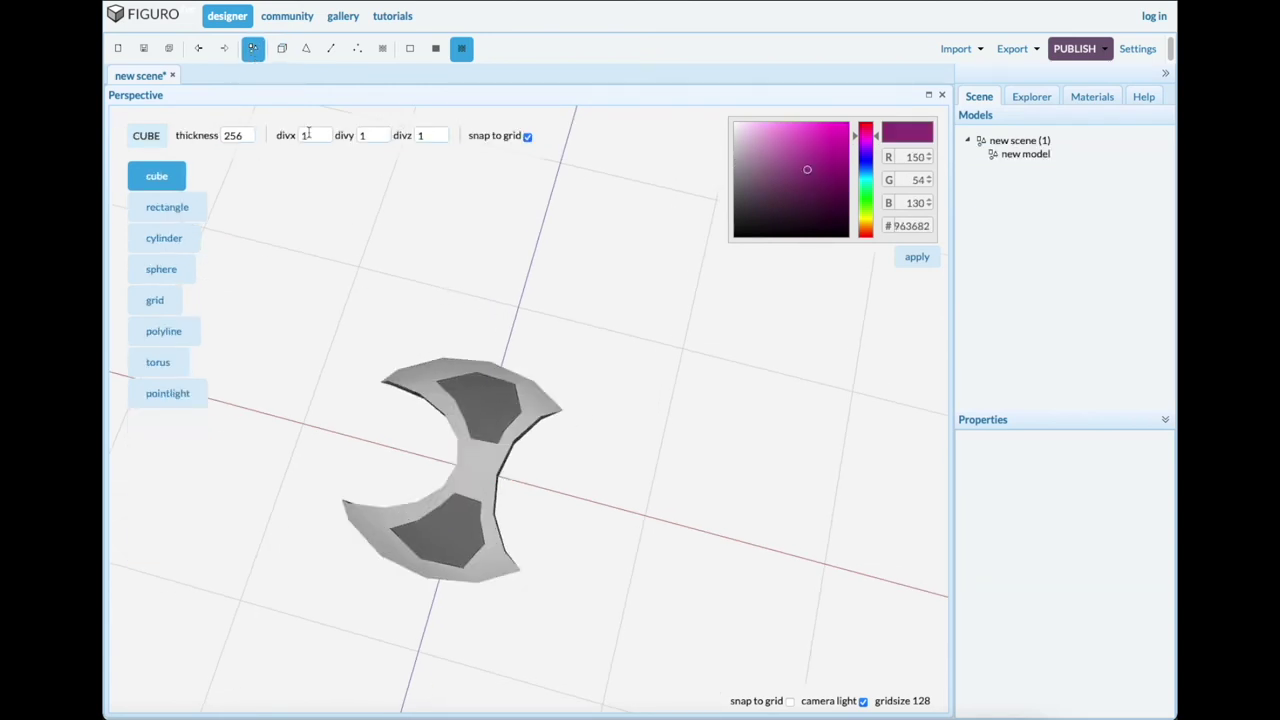
click(164, 239)
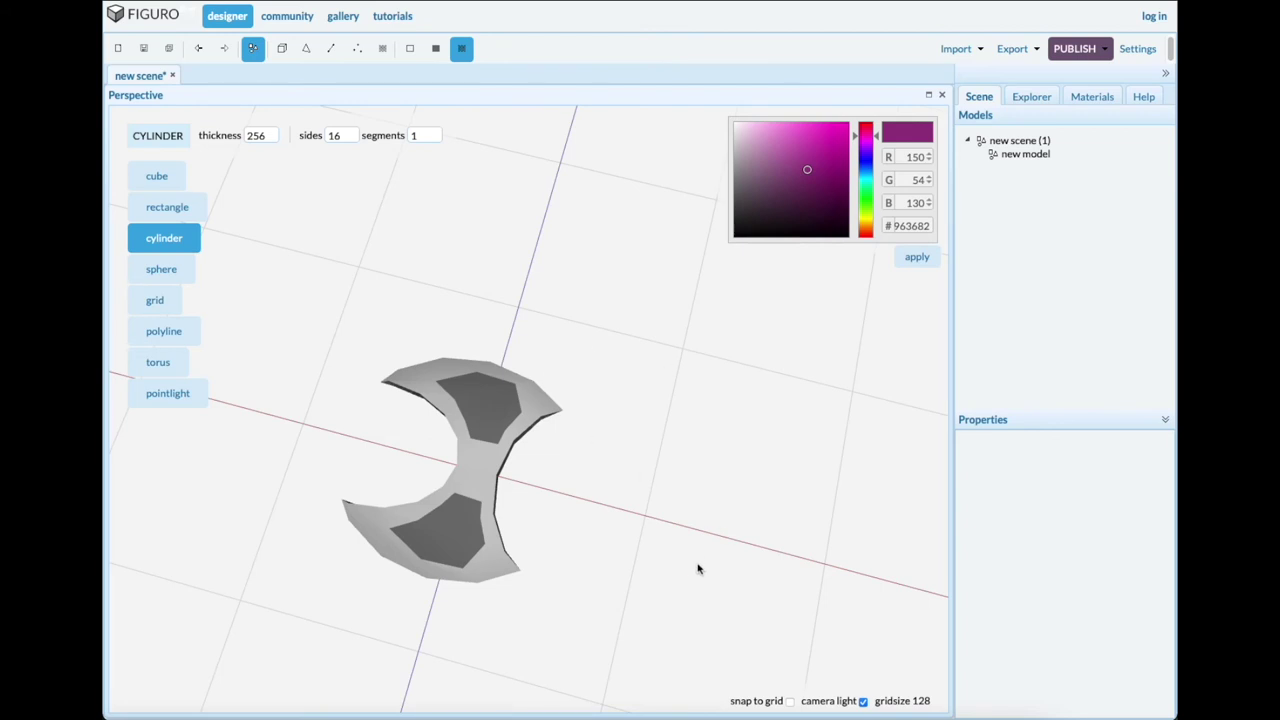
right_drag(698, 564, 637, 539)
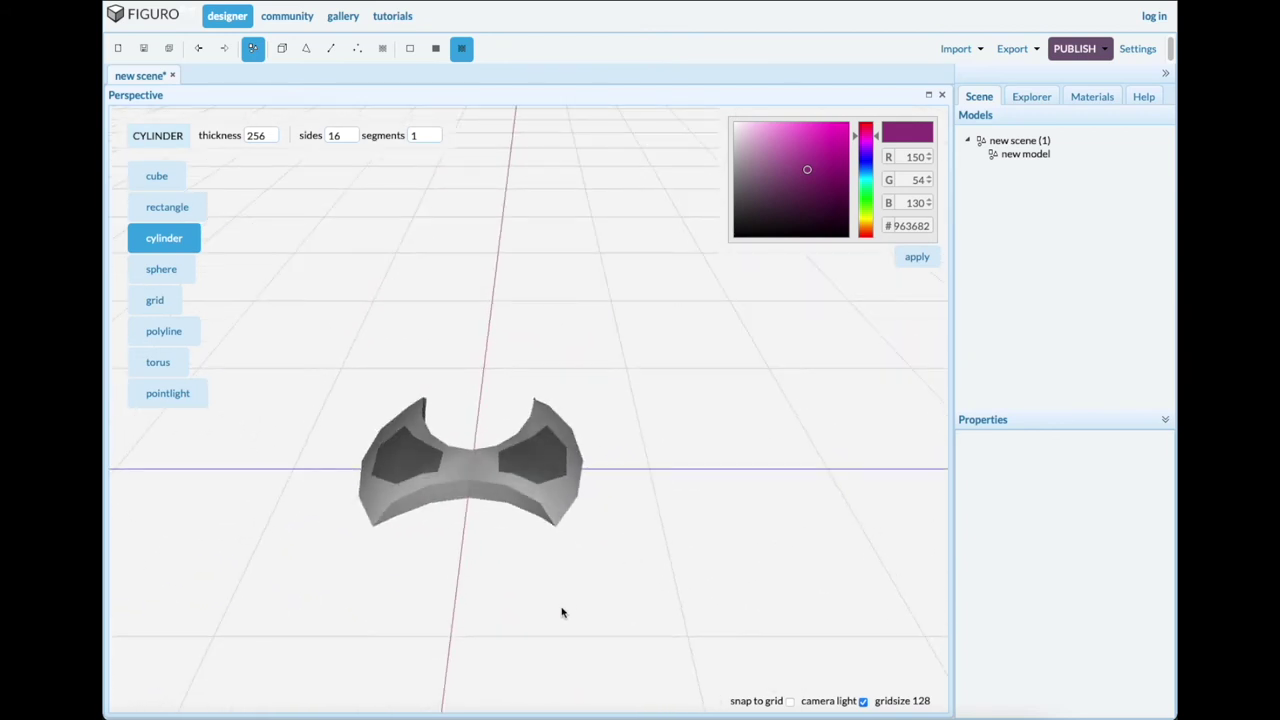
drag(630, 510, 630, 524)
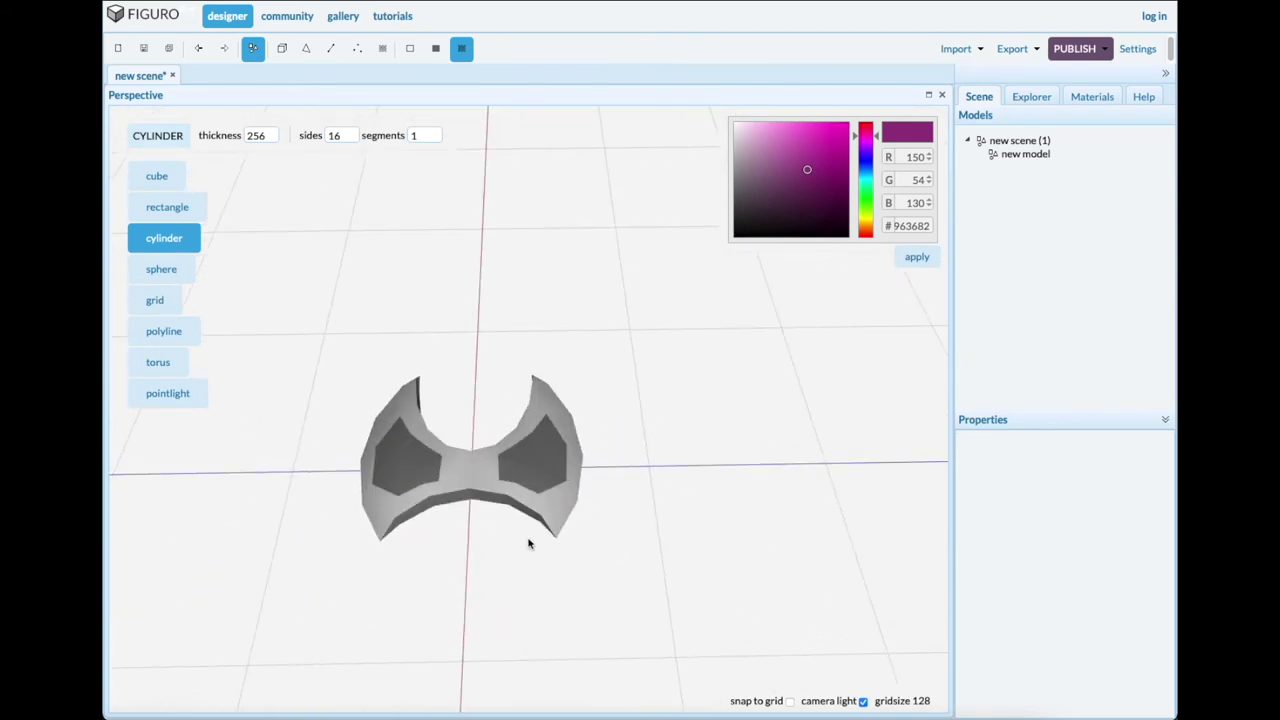
drag(448, 585, 620, 549)
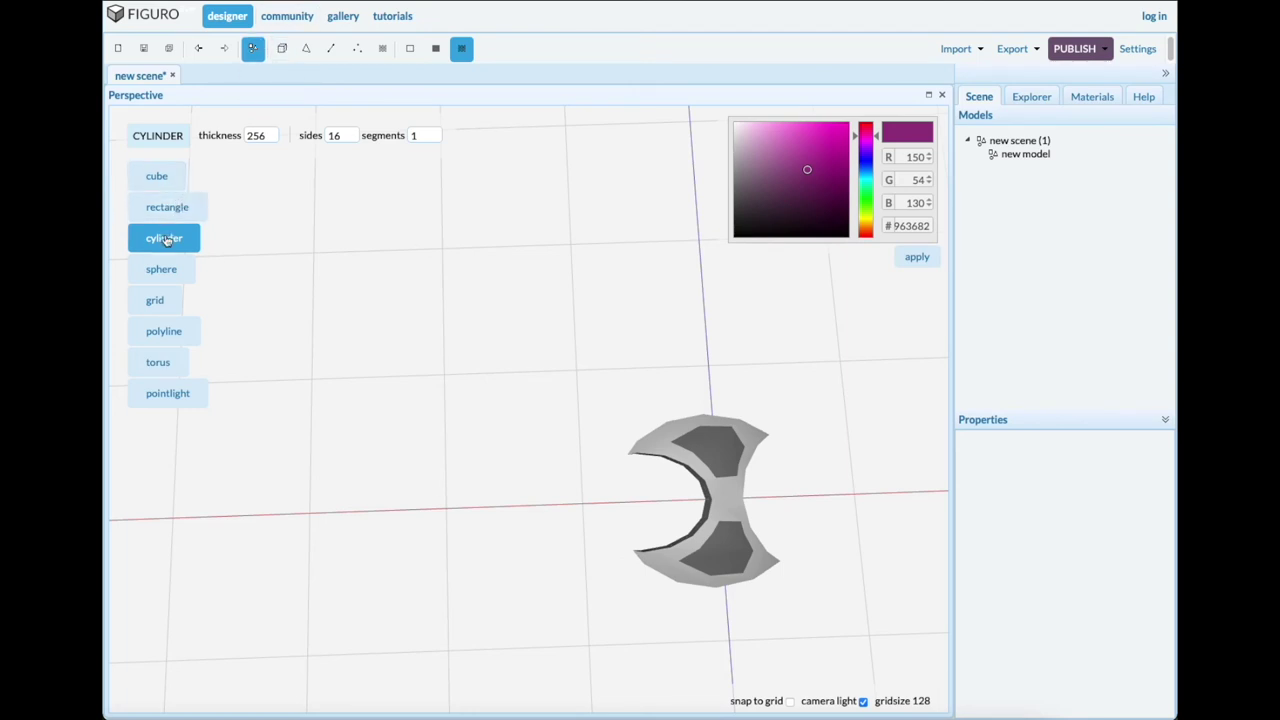
drag(451, 505, 478, 511)
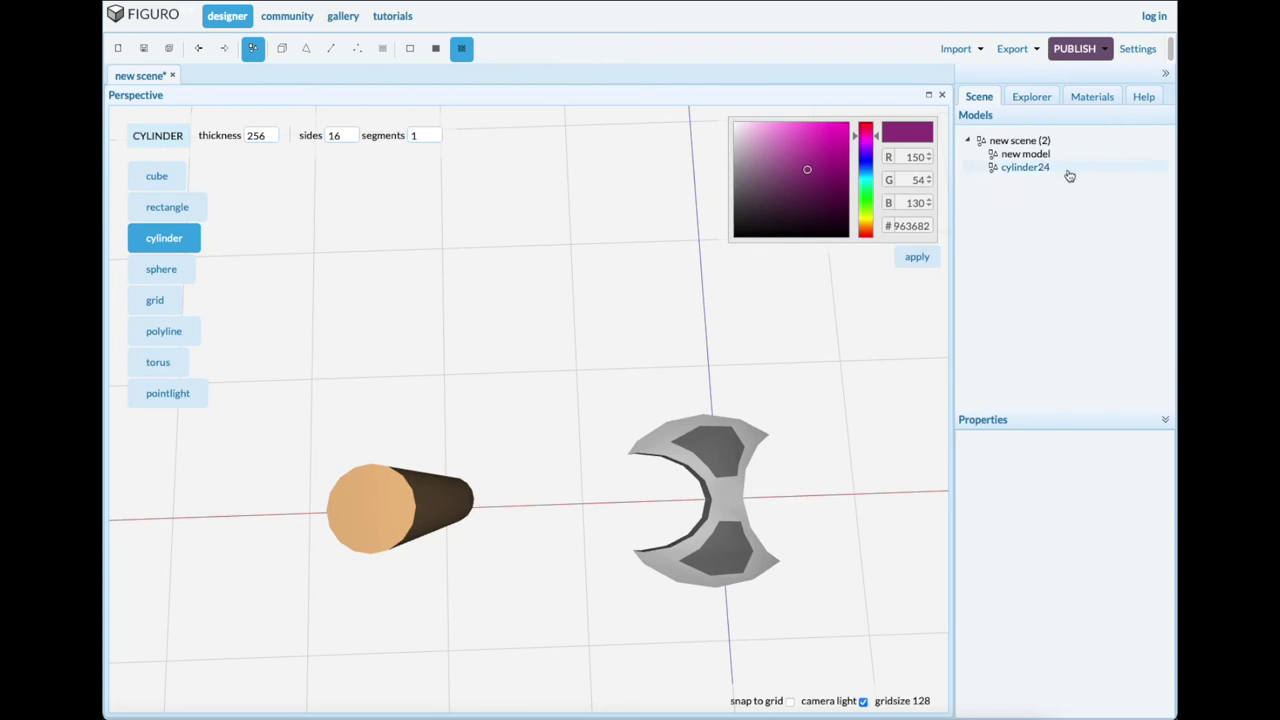
Move the new cylinder to the scene origin using the absolute type with zero X, Y and Z offsets.
click(1010, 168)
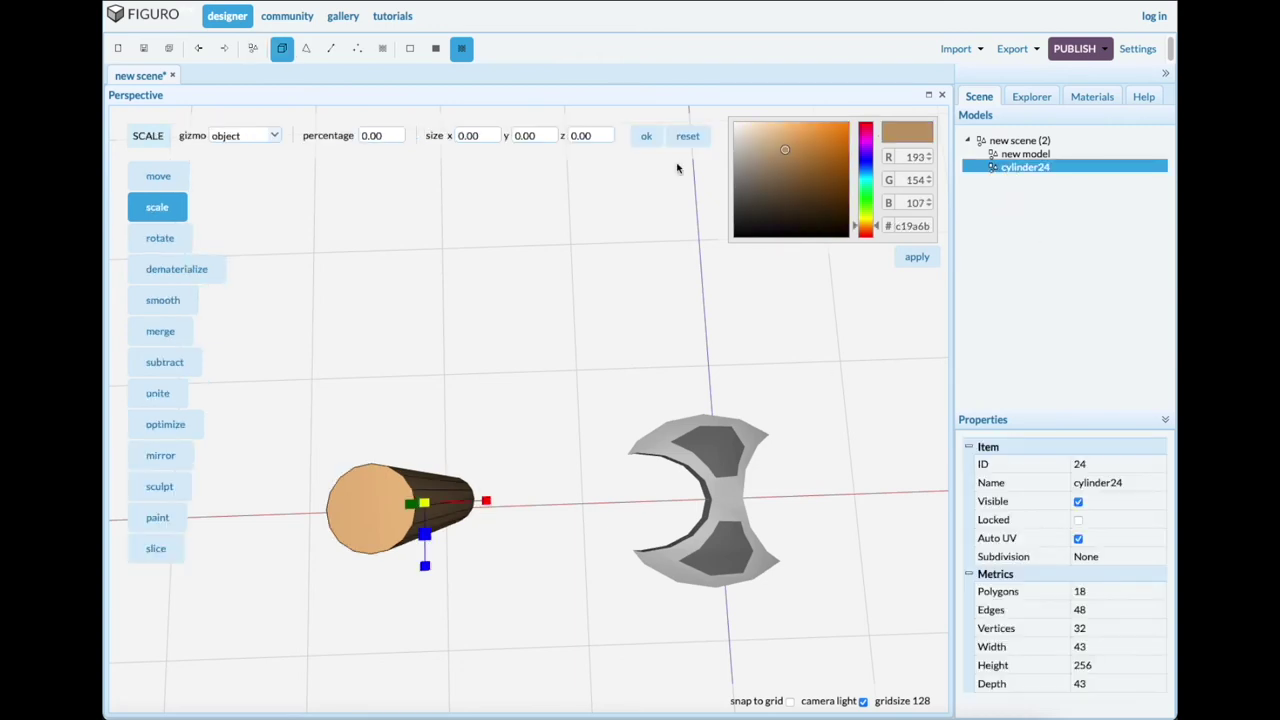
click(157, 177)
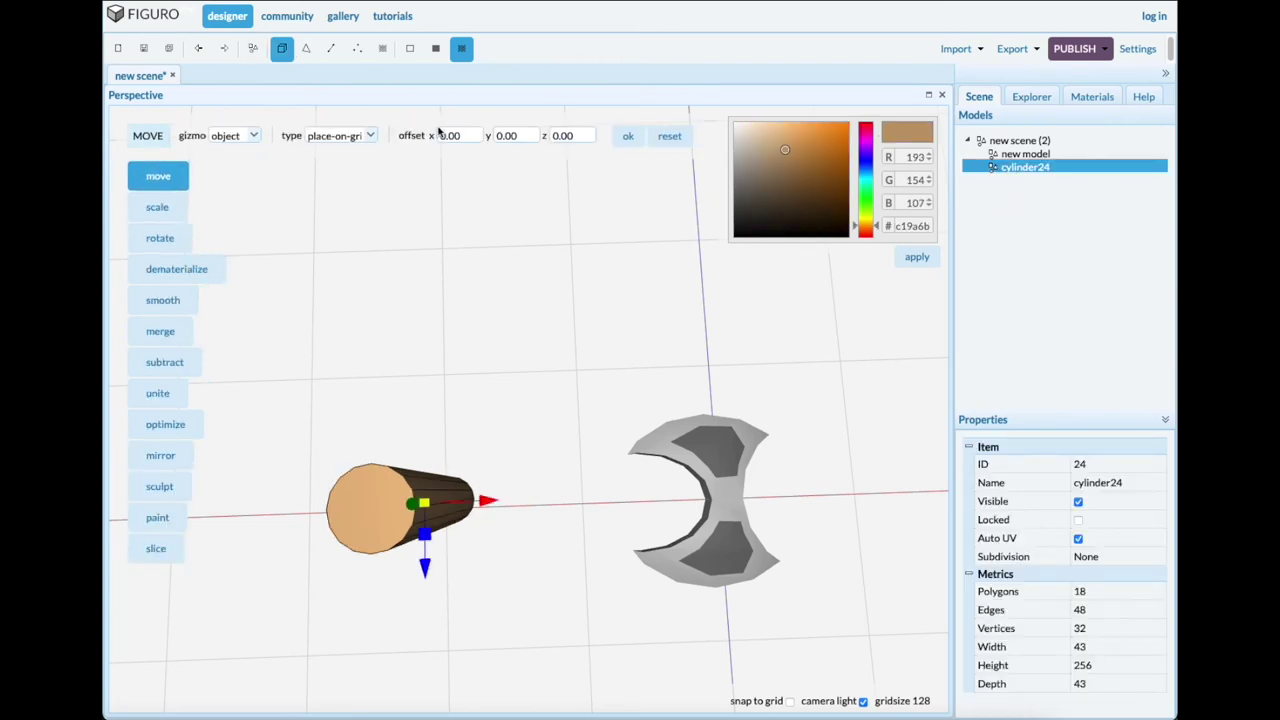
click(372, 139)
click(322, 152)
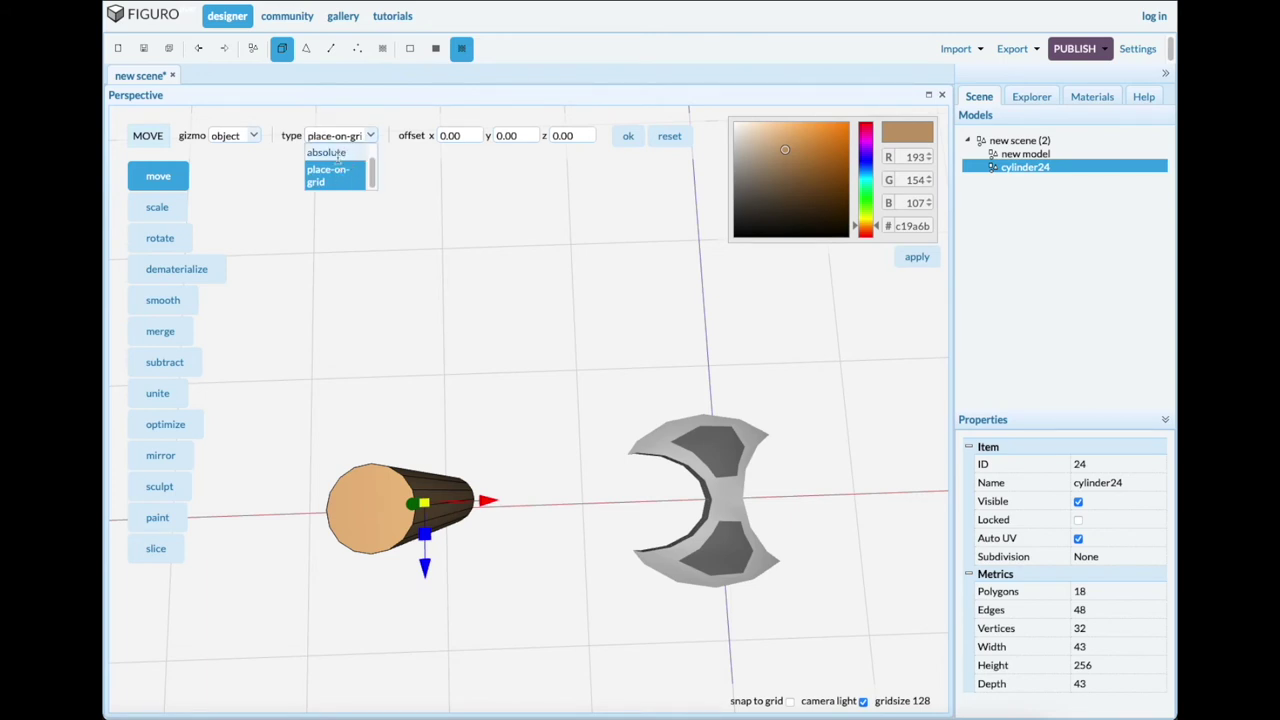
click(629, 137)
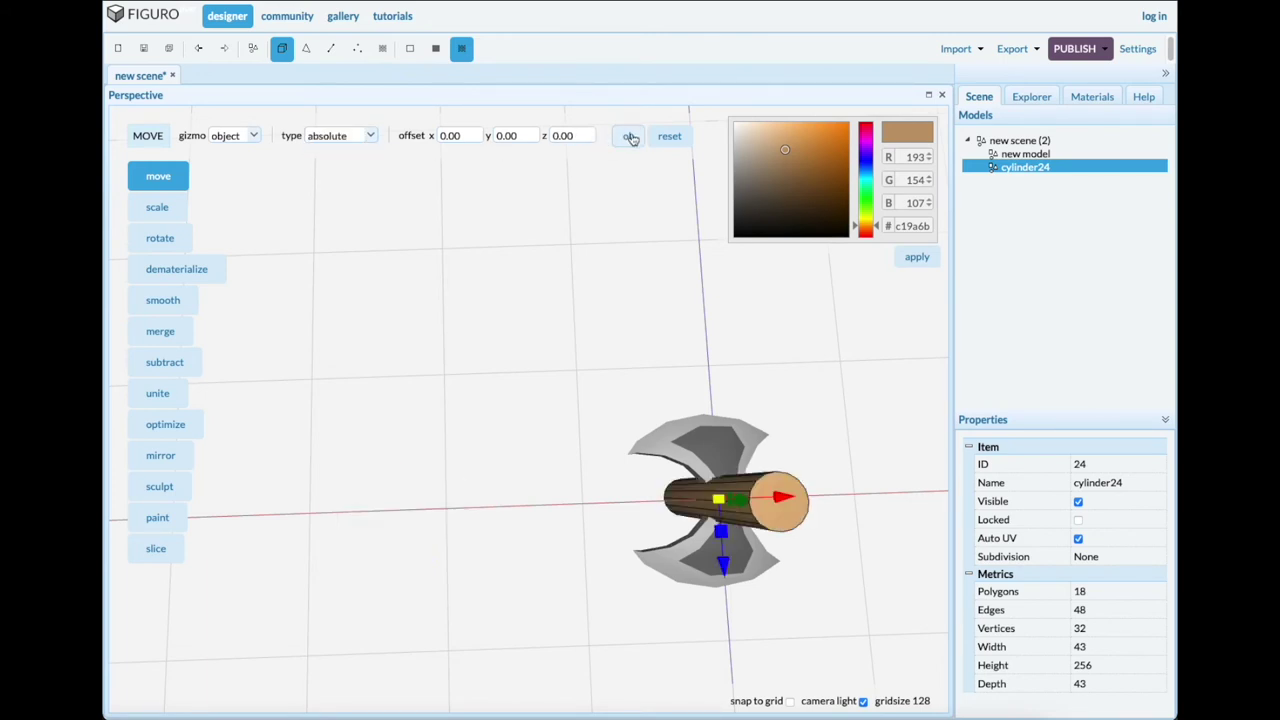
Rotate the cylinder 90 degrees about the Z axis and slide it lengthwise so the axe head sits near one end.
click(165, 242)
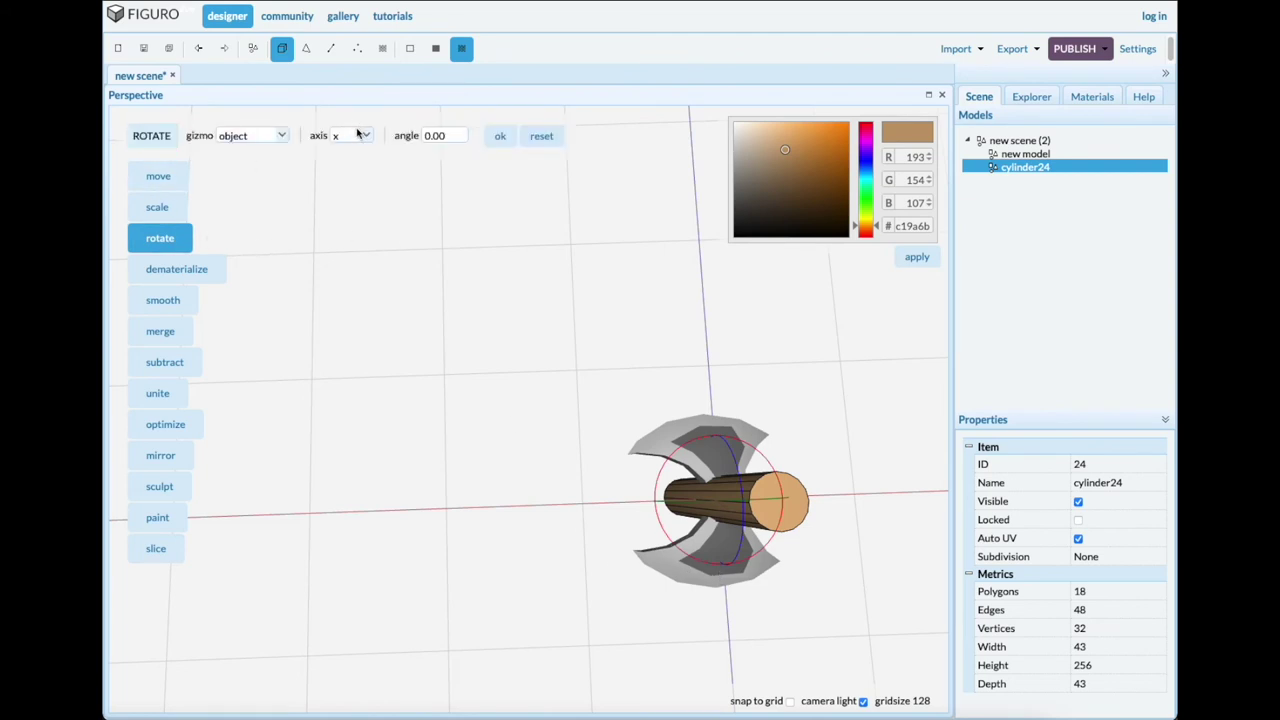
click(366, 137)
click(344, 186)
click(453, 136)
text(90)
click(496, 138)
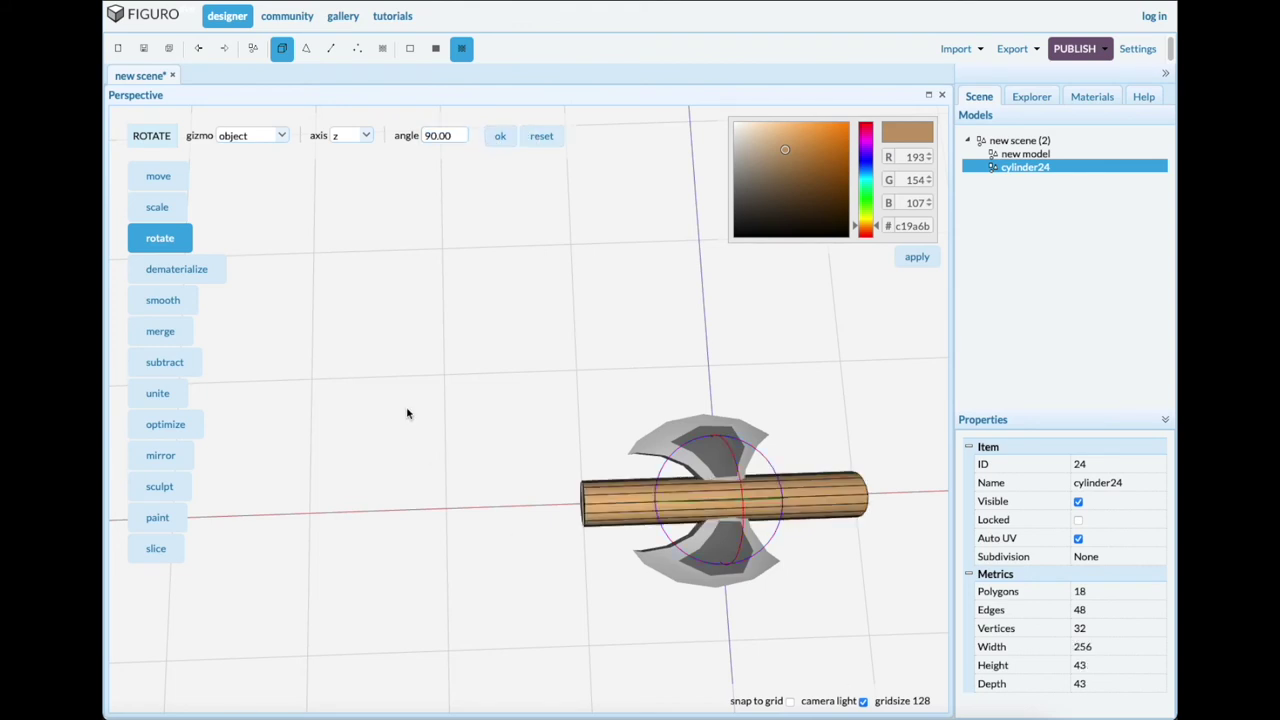
click(166, 175)
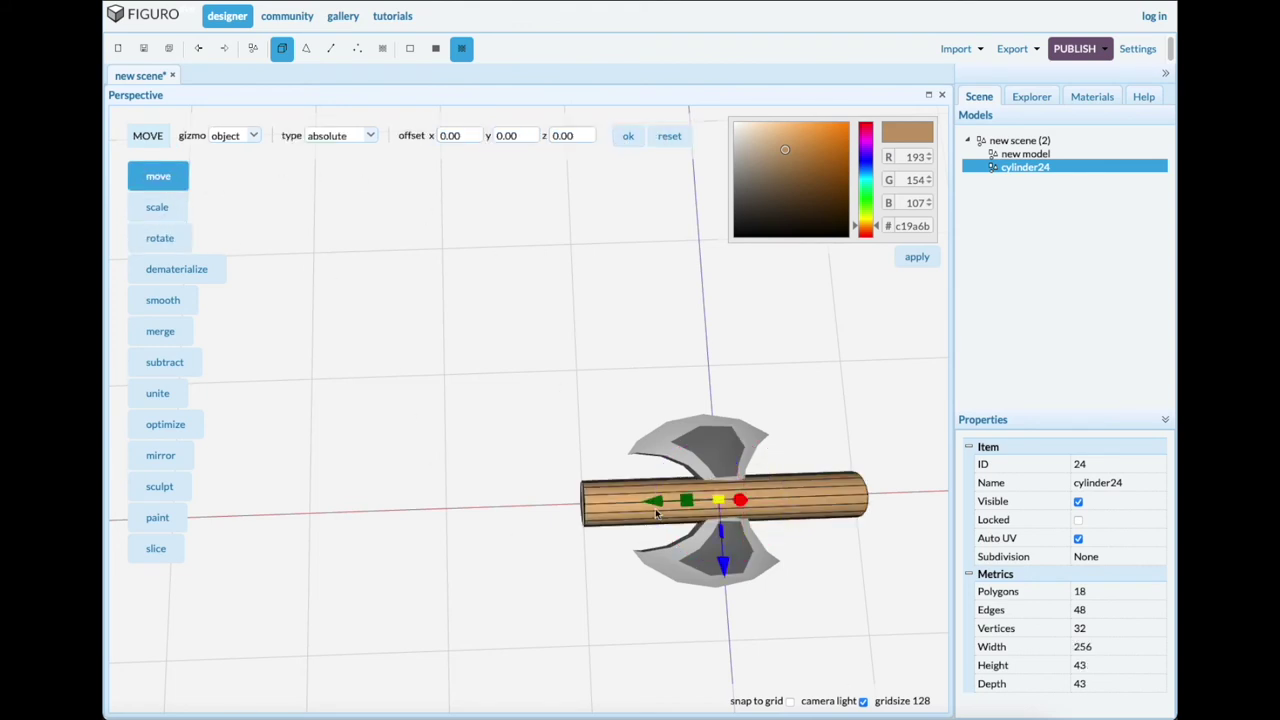
drag(653, 510, 558, 485)
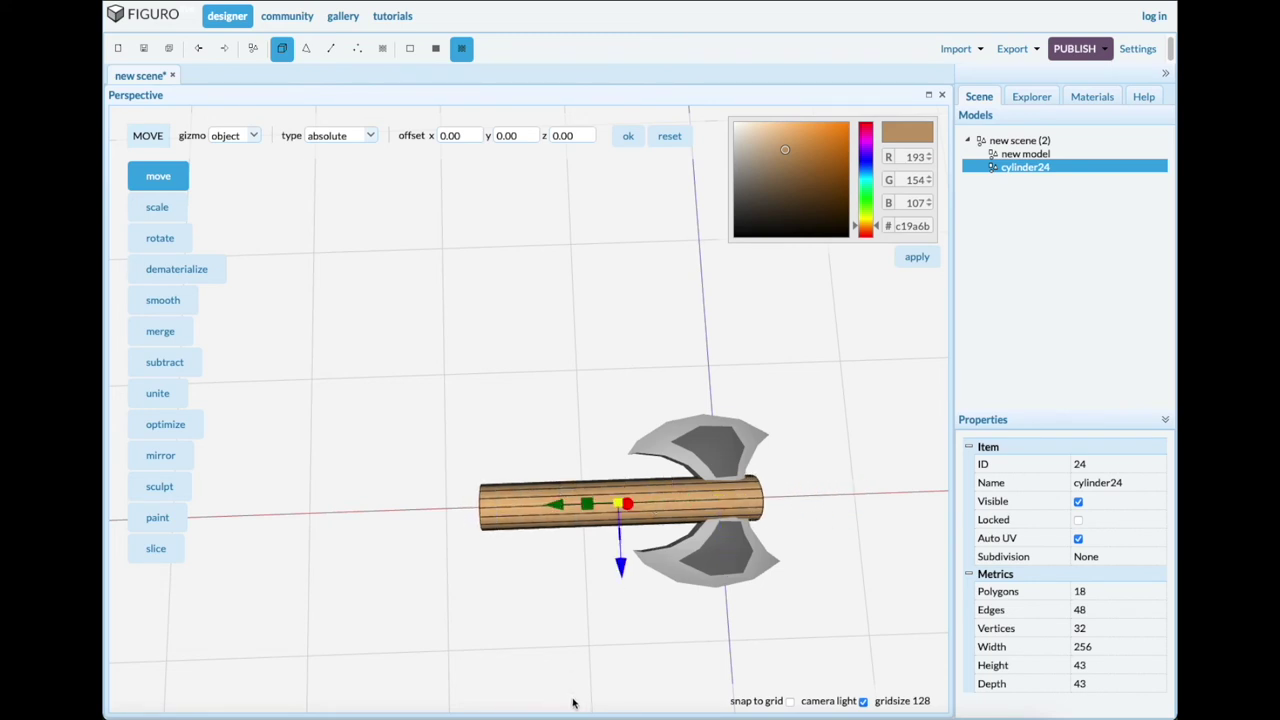
Lengthen the handle by moving the cylinder's end face farthest from the axe head outward along its axis.
scroll(583, 568, down, 2)
drag(531, 600, 552, 558)
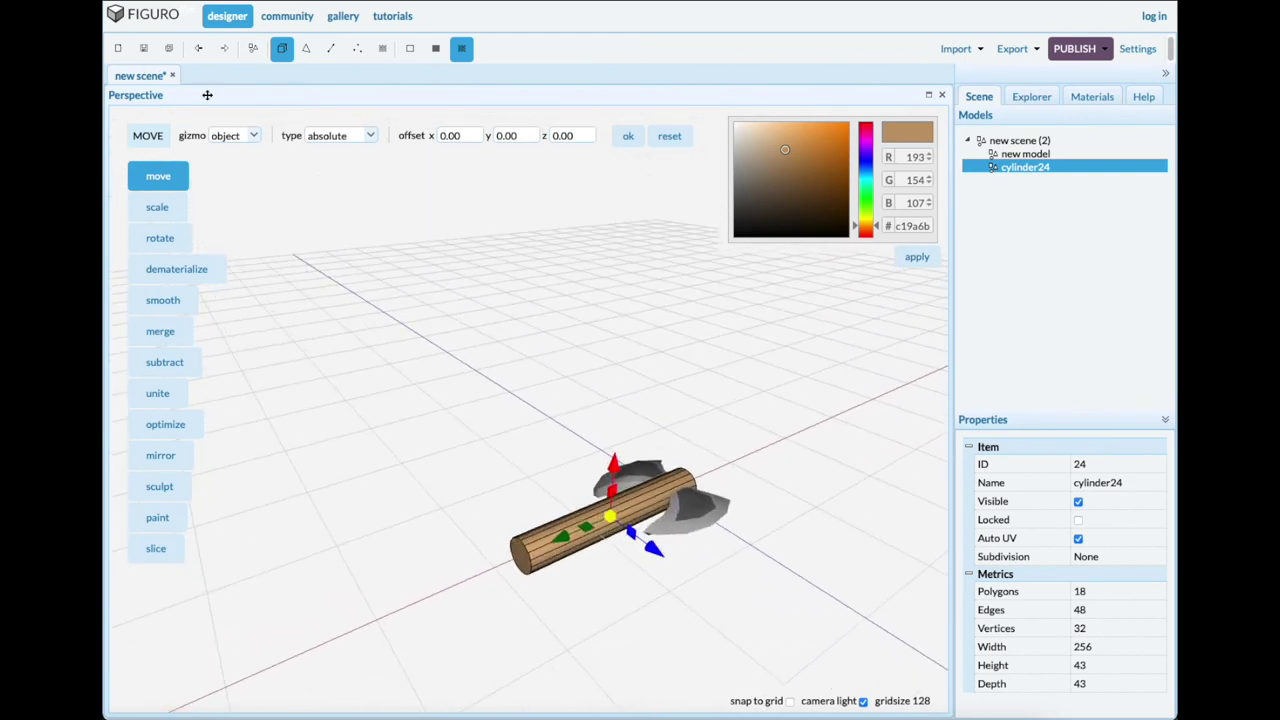
click(306, 48)
click(516, 563)
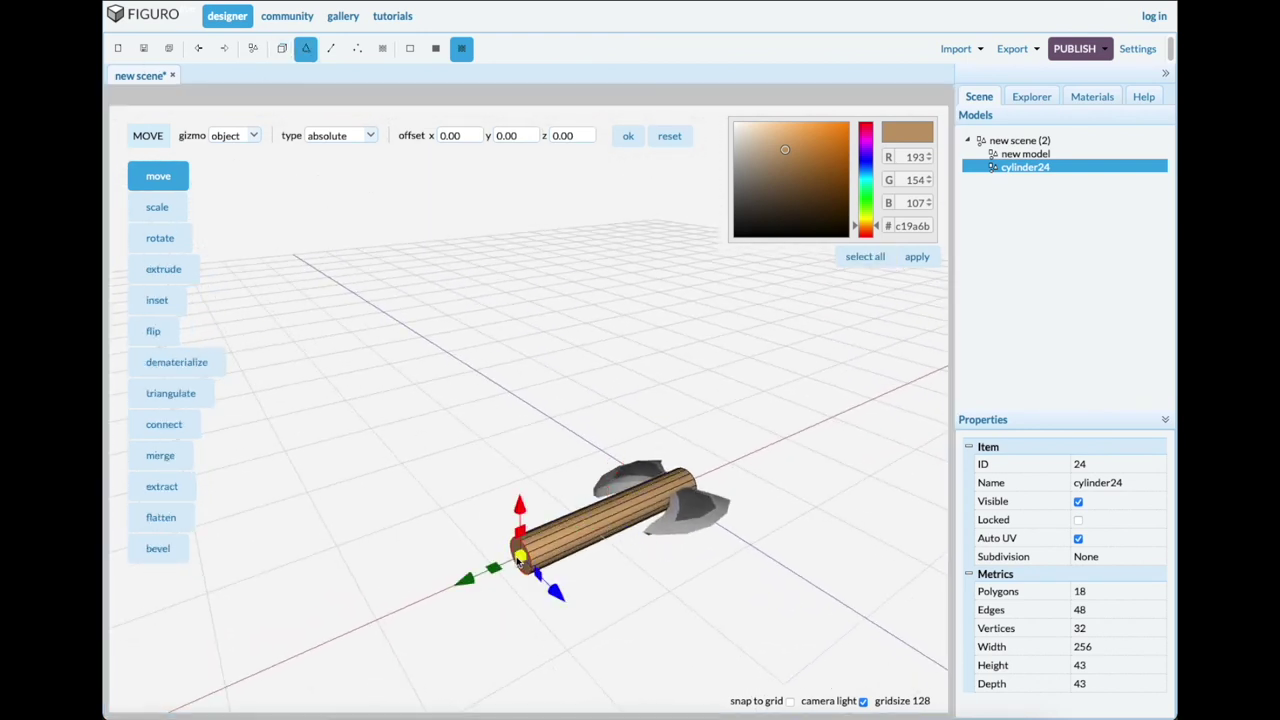
drag(472, 585, 439, 597)
drag(561, 594, 559, 623)
Create a 20-segment sphere about 56 wide and move it in line with the handle's end farthest from the axe head.
right_drag(611, 566, 578, 630)
click(253, 48)
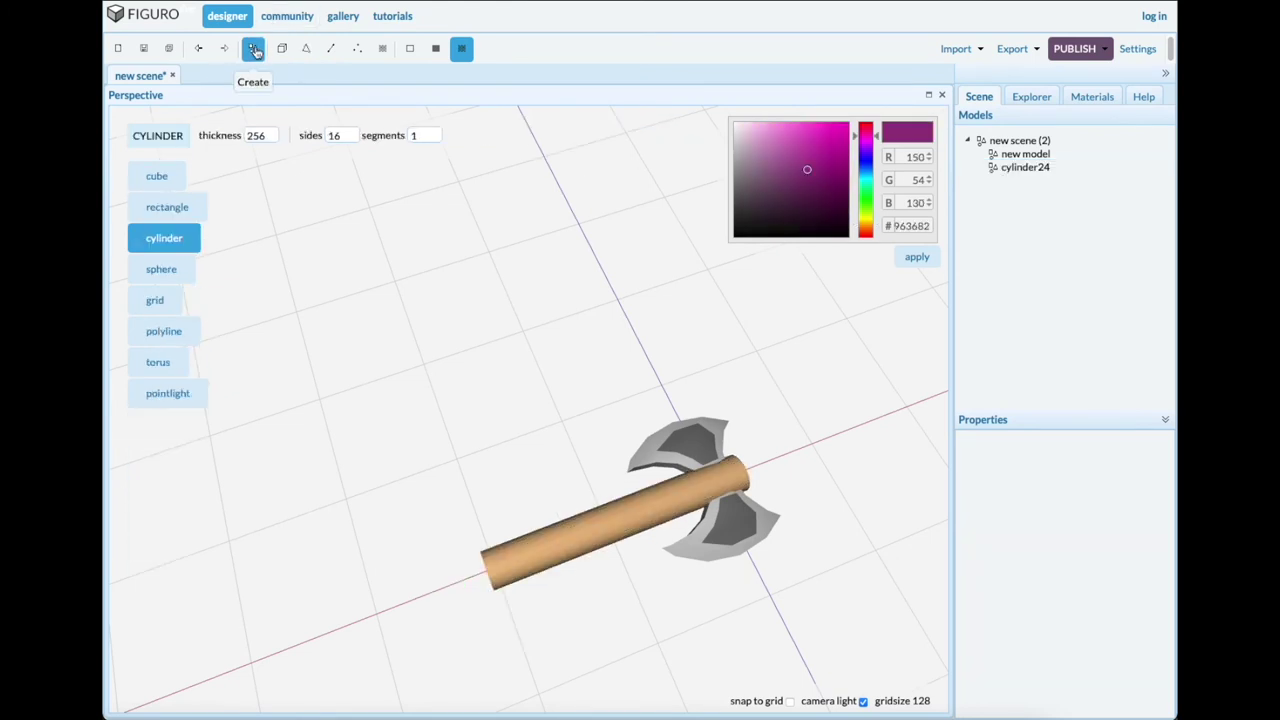
click(168, 269)
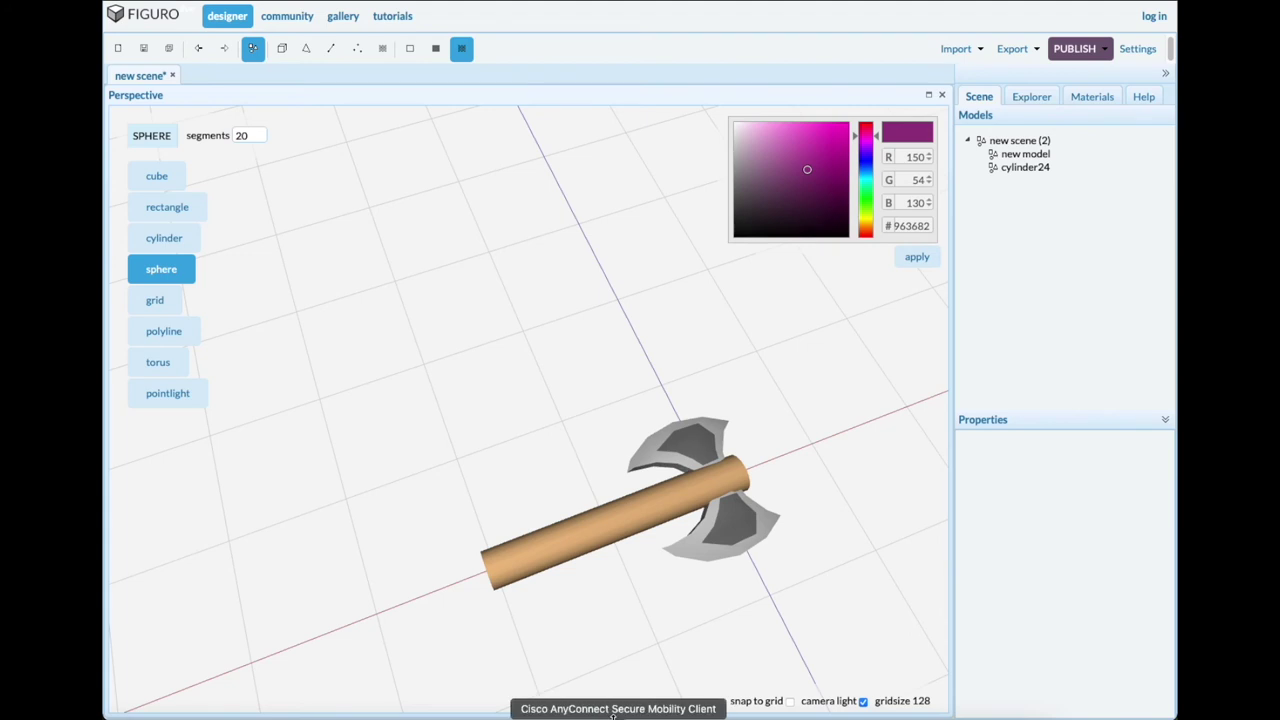
click(526, 446)
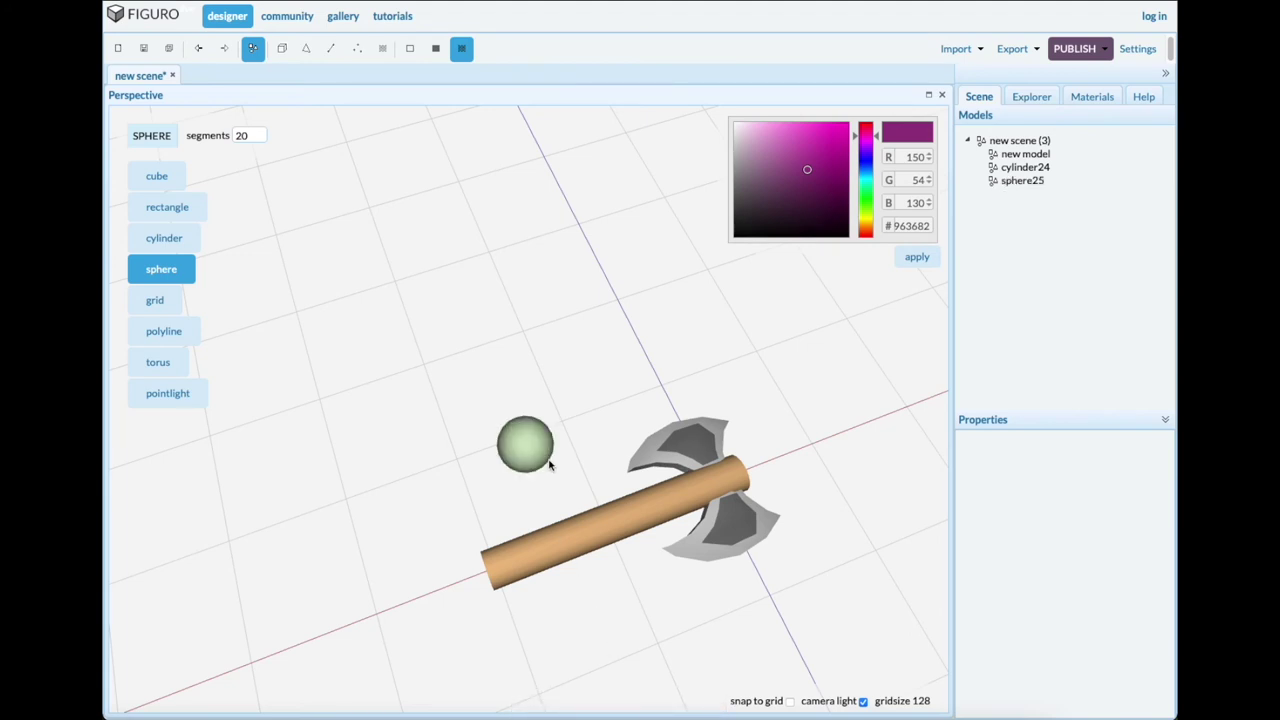
click(1030, 181)
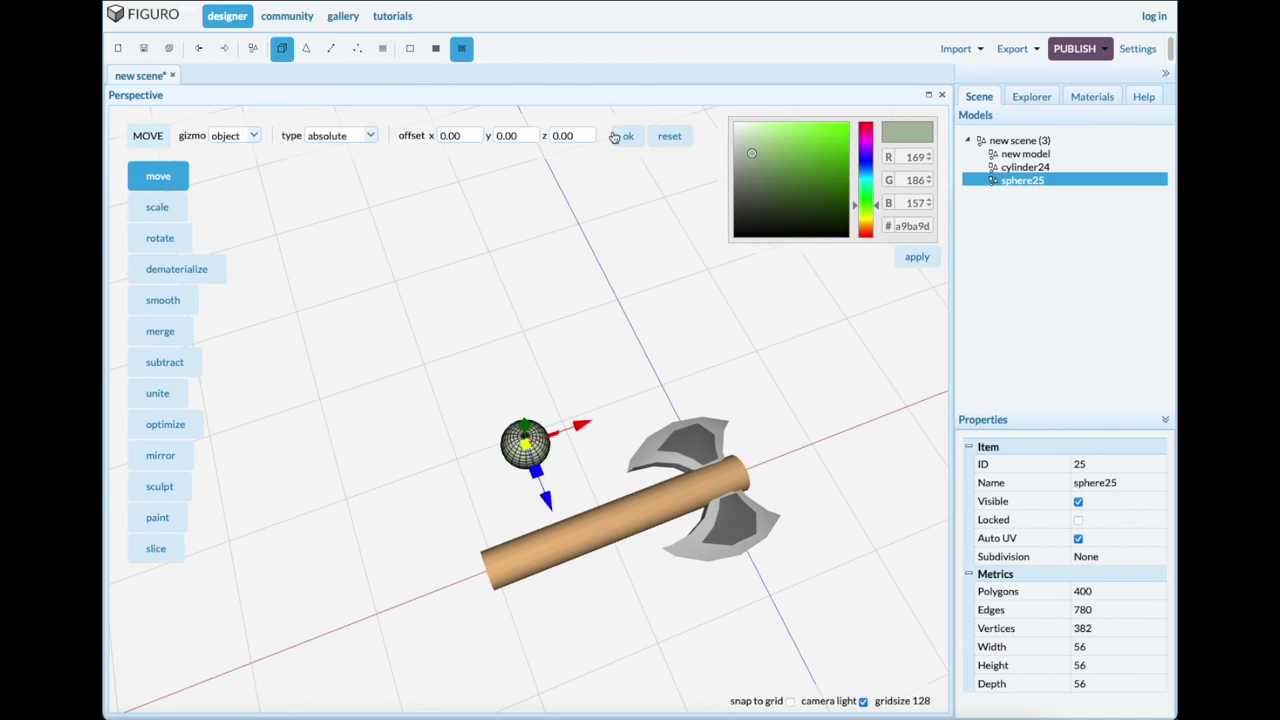
drag(580, 425, 517, 519)
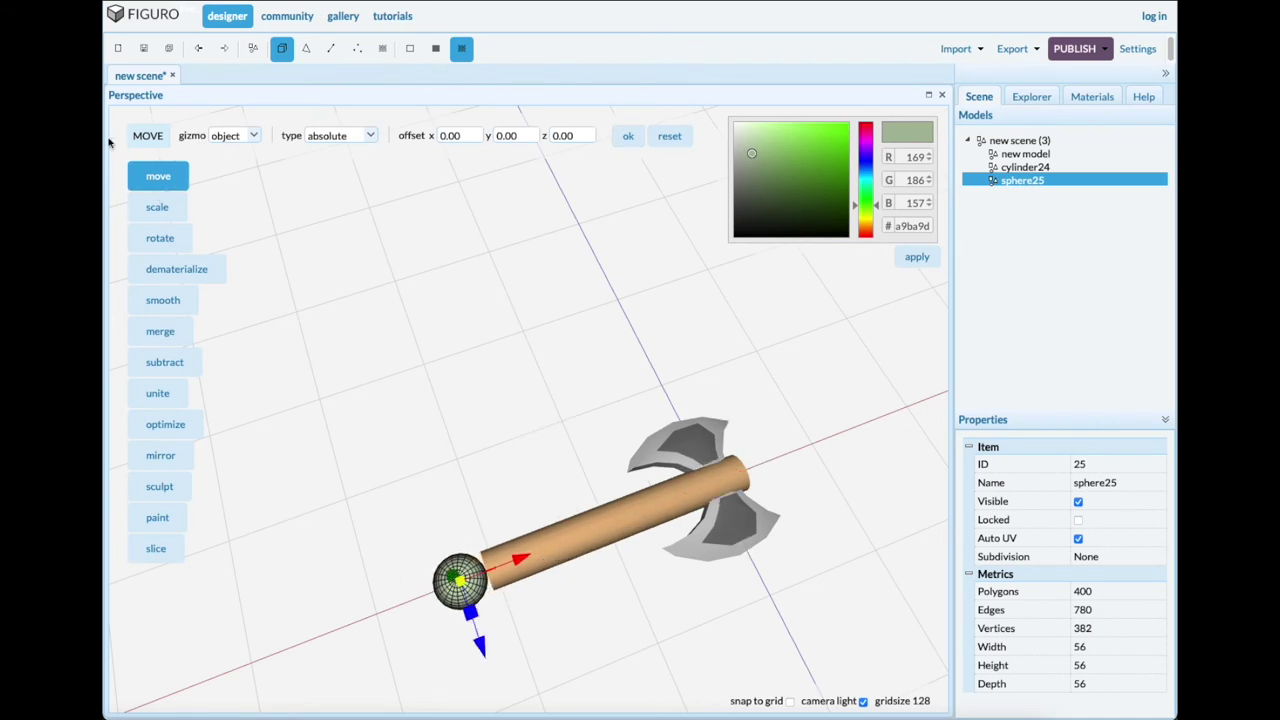
Flatten the sphere along the handle's axis to a width of about 23 and slide it onto the handle's end.
click(155, 207)
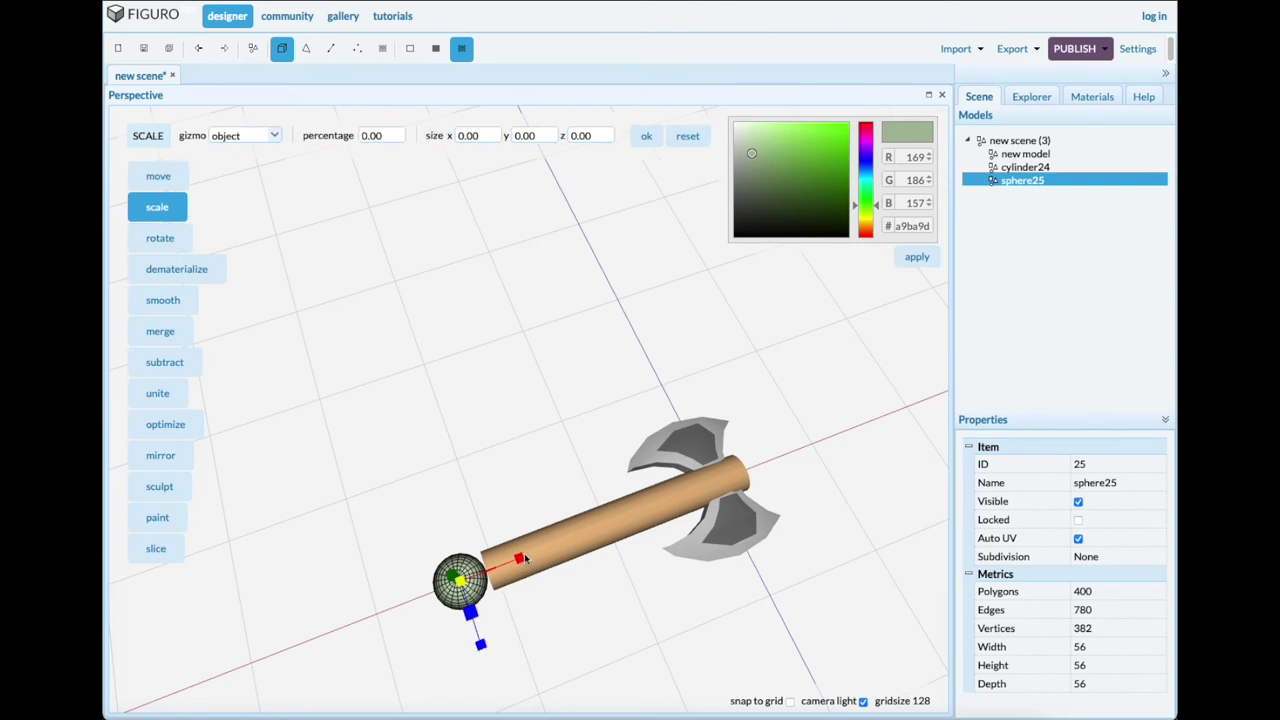
drag(520, 559, 504, 554)
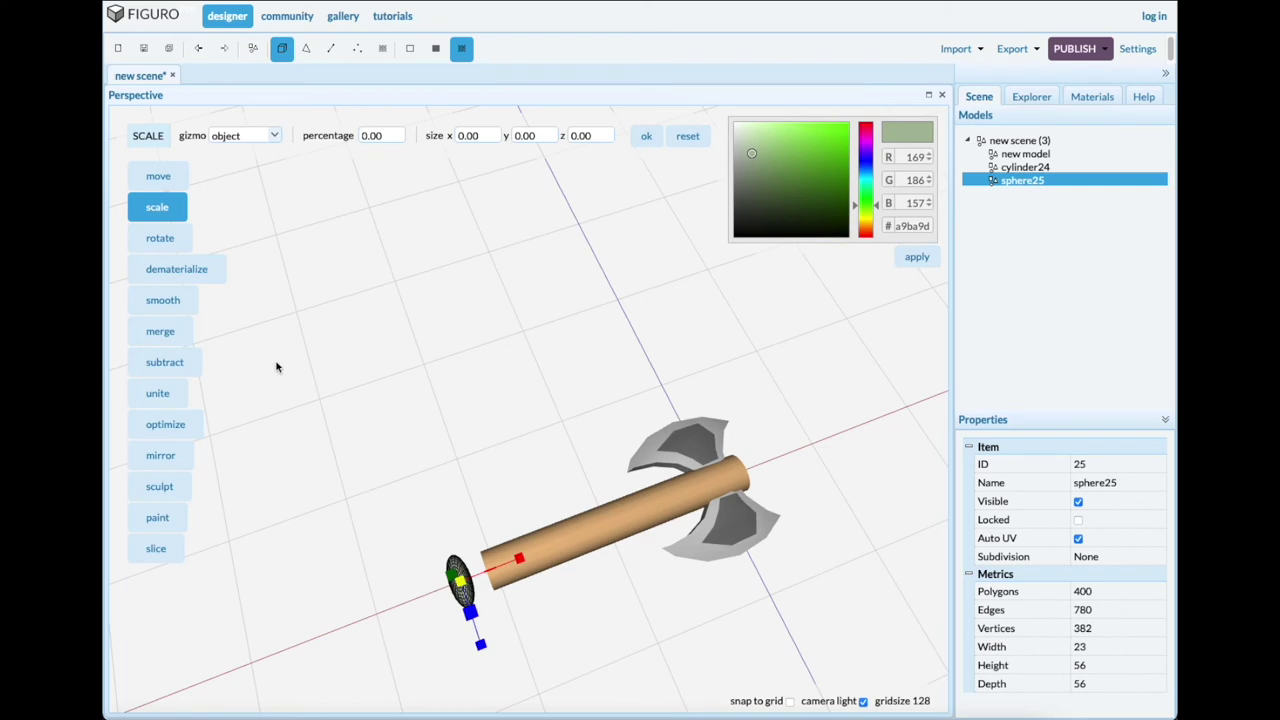
click(158, 175)
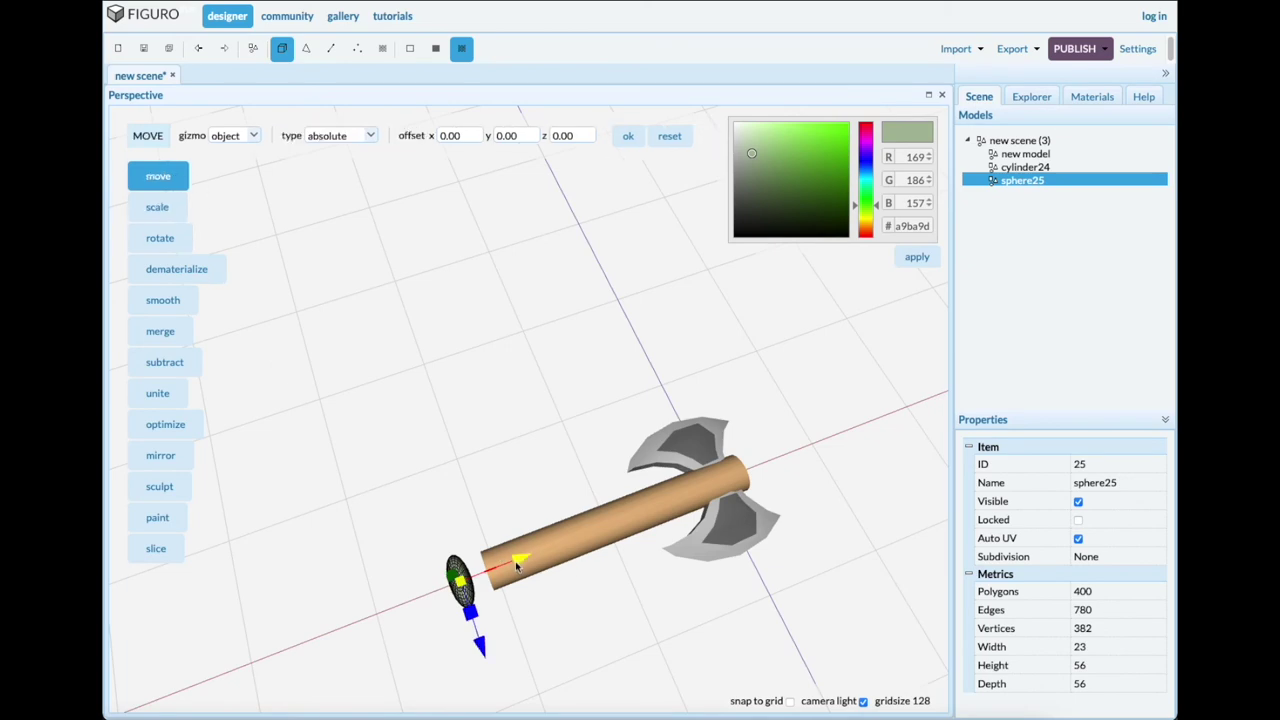
drag(519, 561, 541, 555)
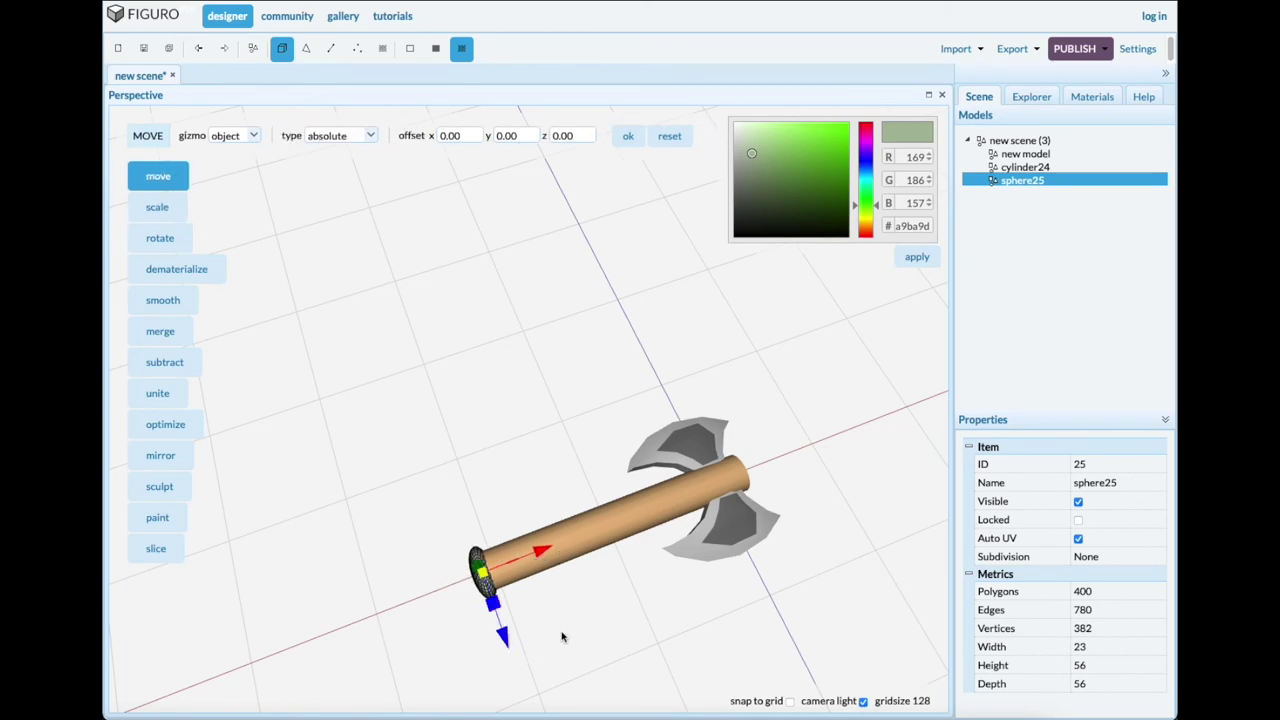
Duplicate the flattened sphere and slide the copy along the handle, roughly a third of the way toward the axe head.
drag(563, 636, 591, 587)
right_drag(591, 588, 471, 604)
scroll(470, 600, up, 5)
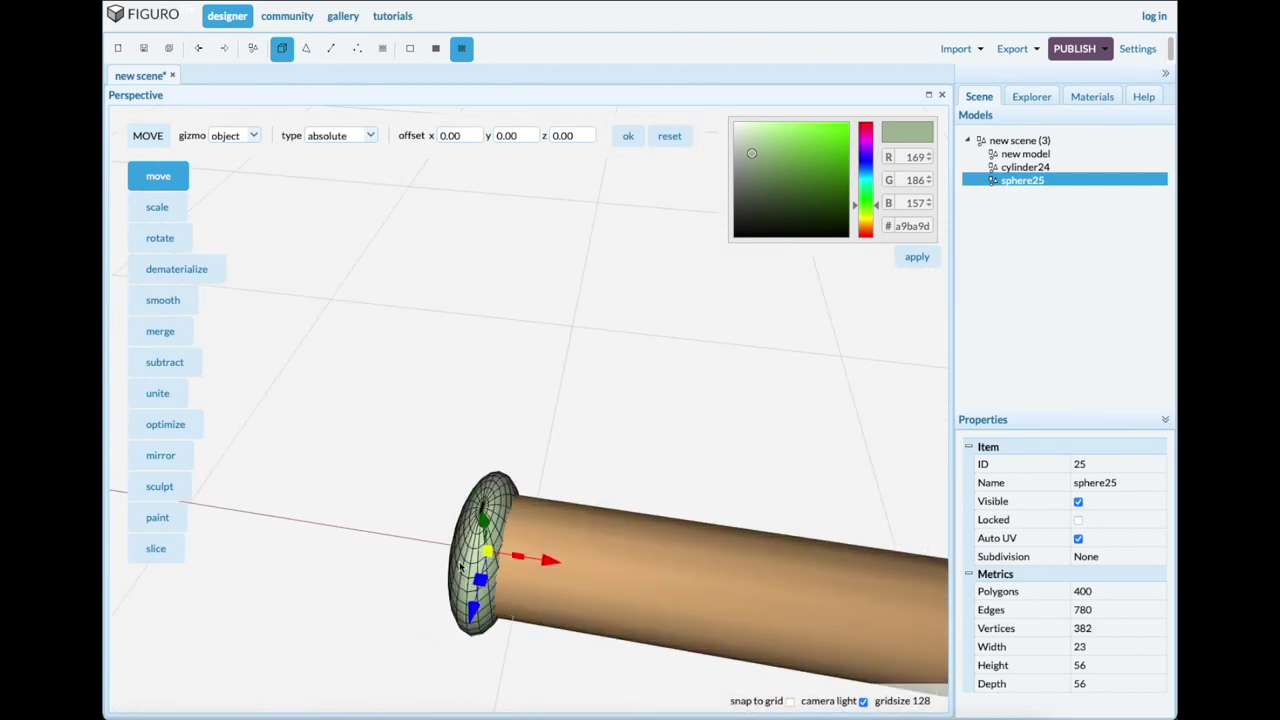
key(ctrl+c)
key(ctrl+v)
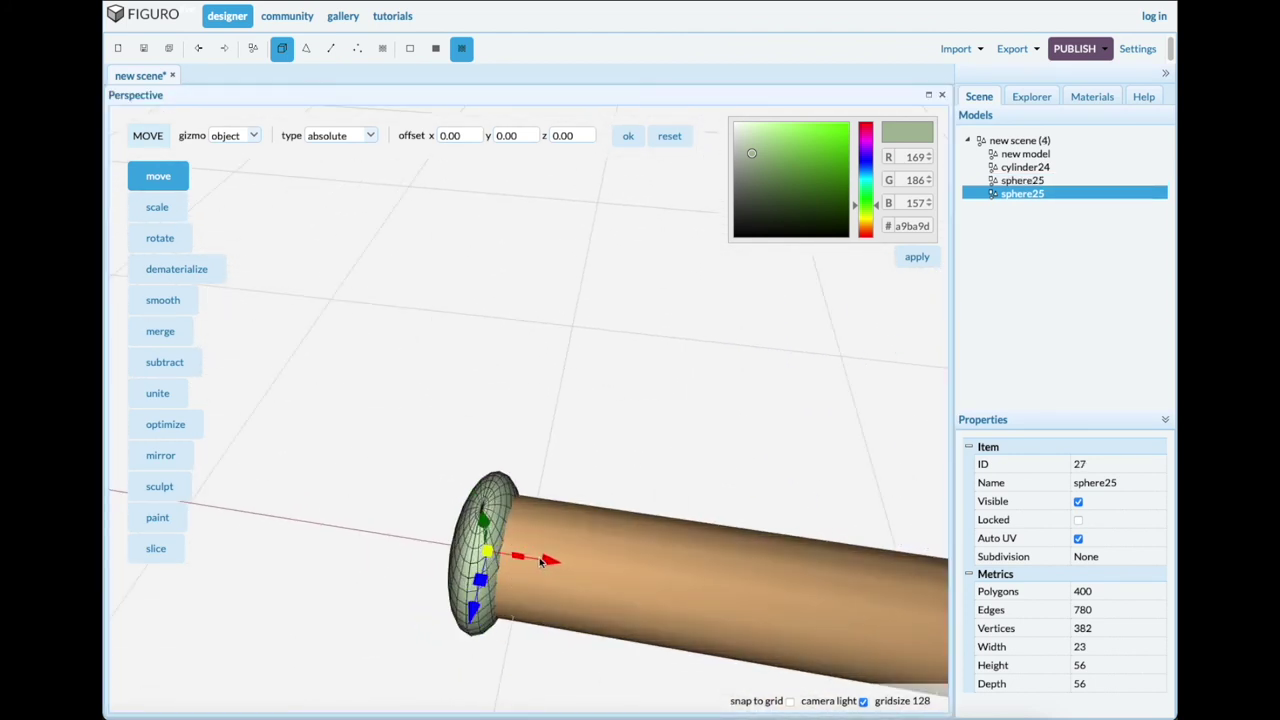
drag(545, 561, 754, 567)
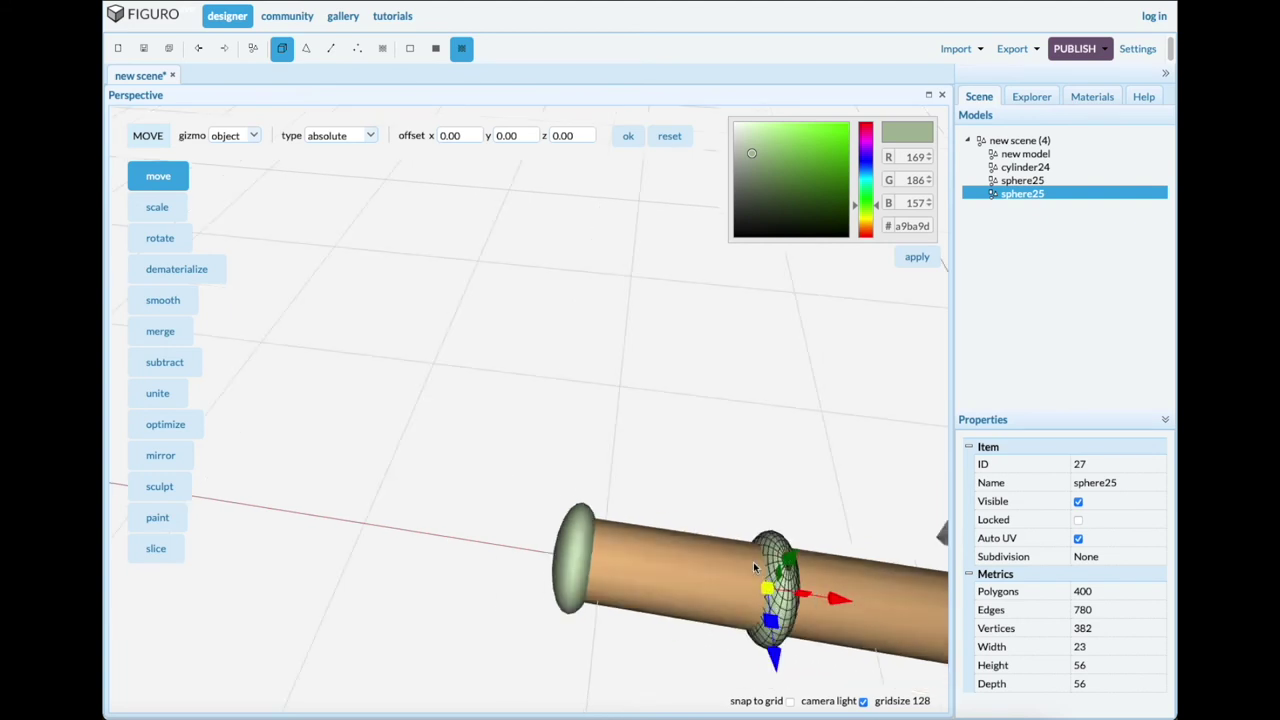
Scale the sphere copy down uniformly to about 20 wide and 49 high and deep.
scroll(611, 637, up, 5)
scroll(620, 646, down, 10)
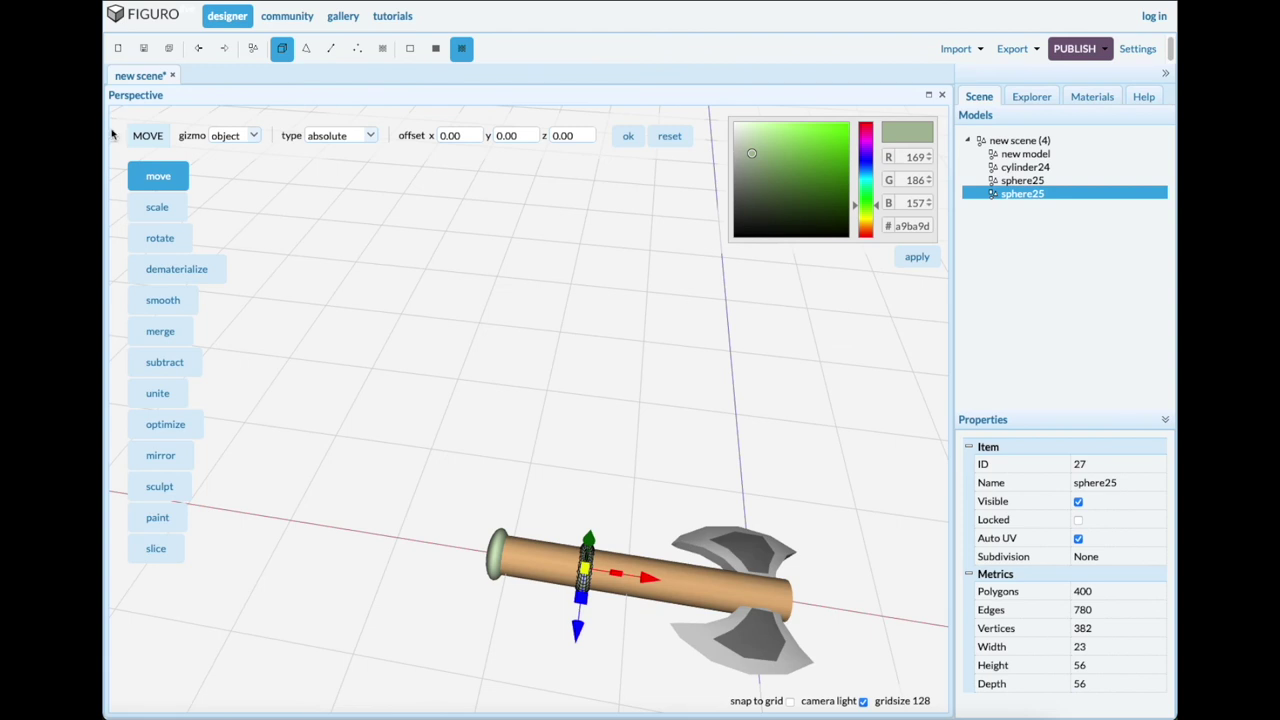
click(175, 207)
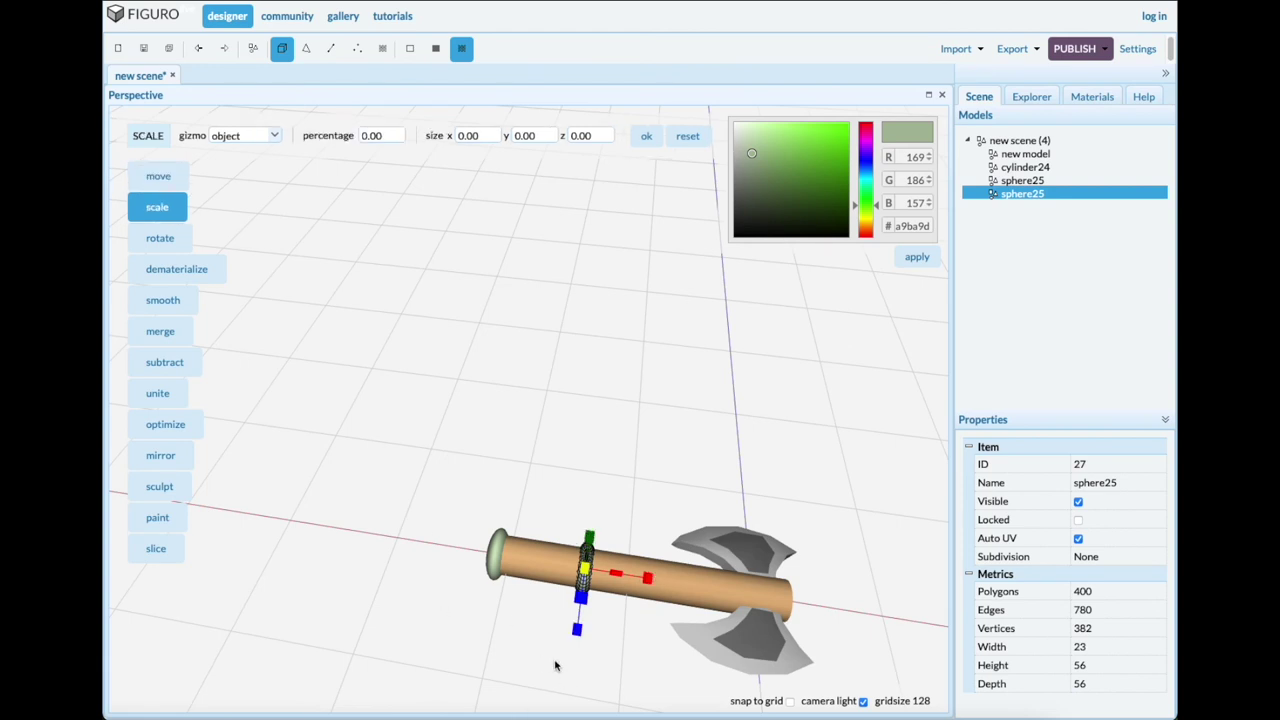
scroll(566, 665, up, 1)
drag(596, 527, 589, 620)
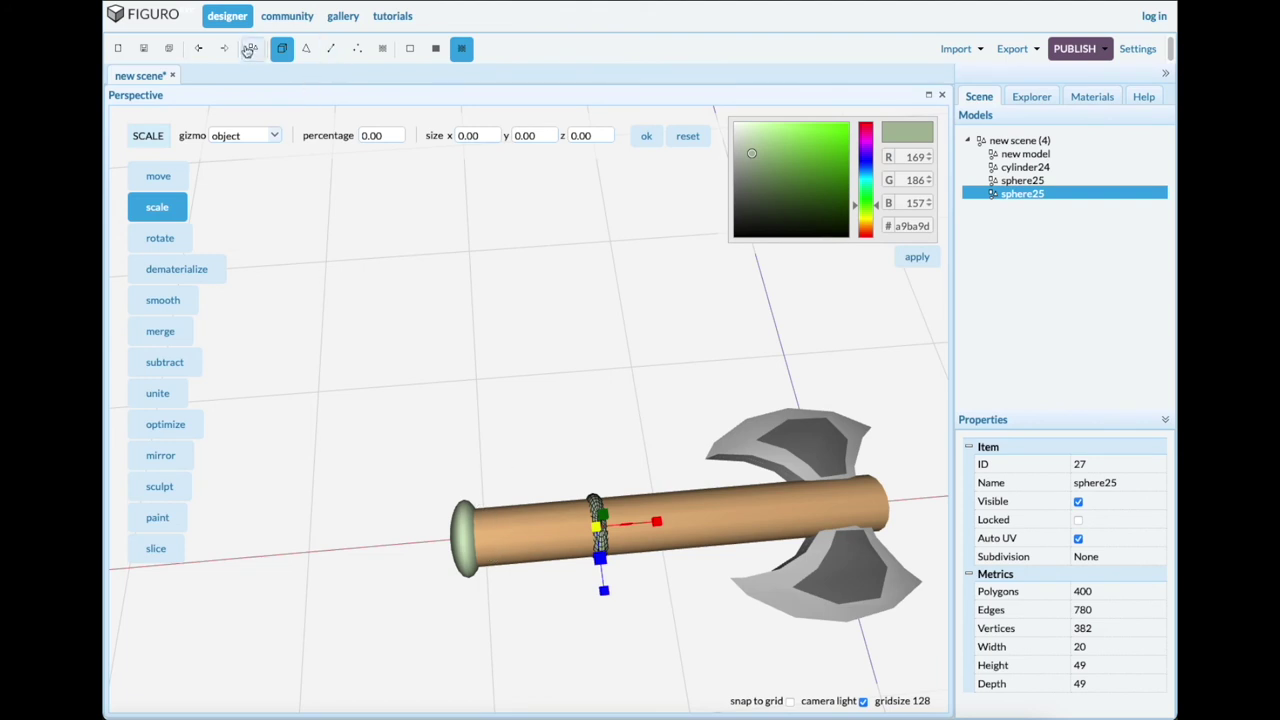
Insert five edge rings around the handle cylinder, spread between the two flattened spheres.
click(520, 545)
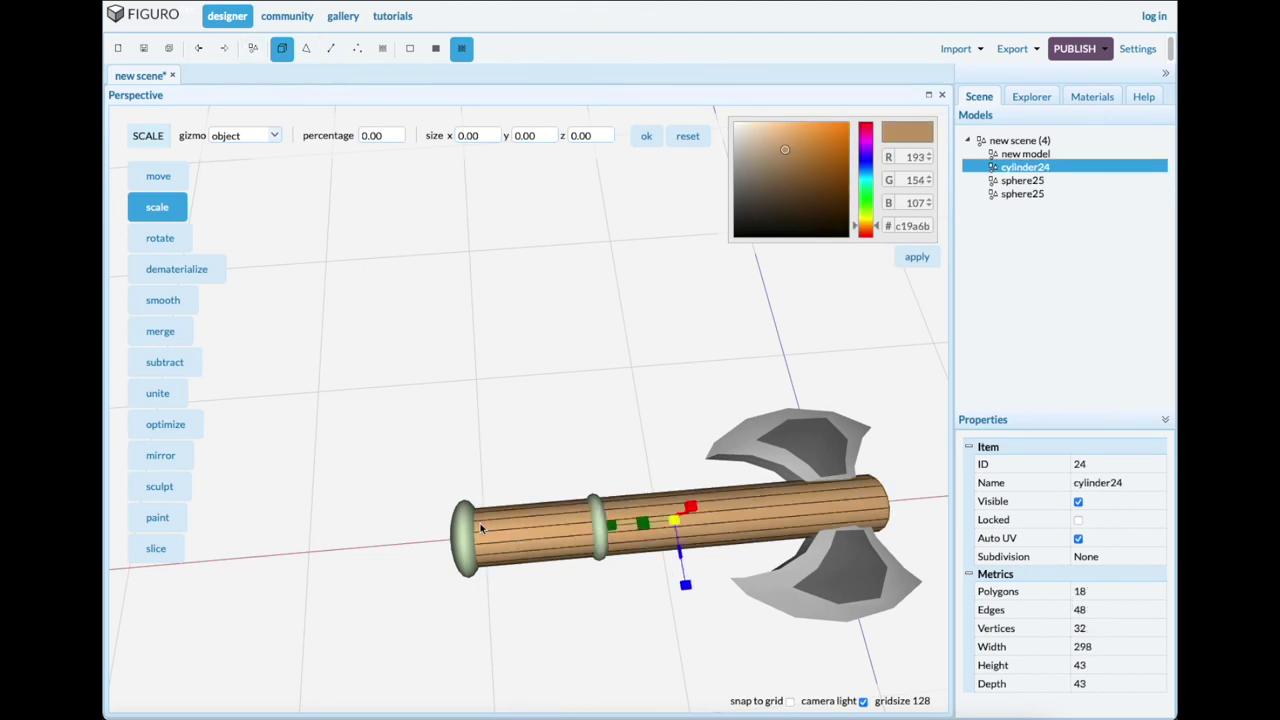
click(331, 50)
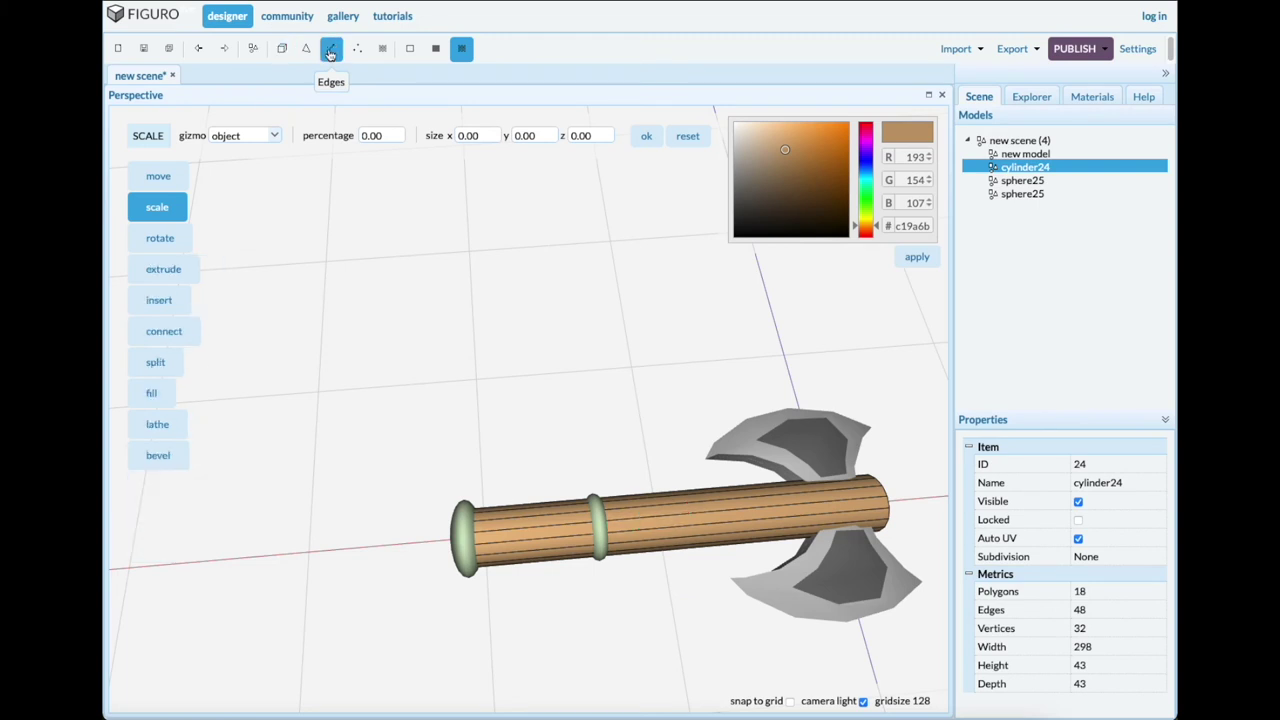
click(160, 300)
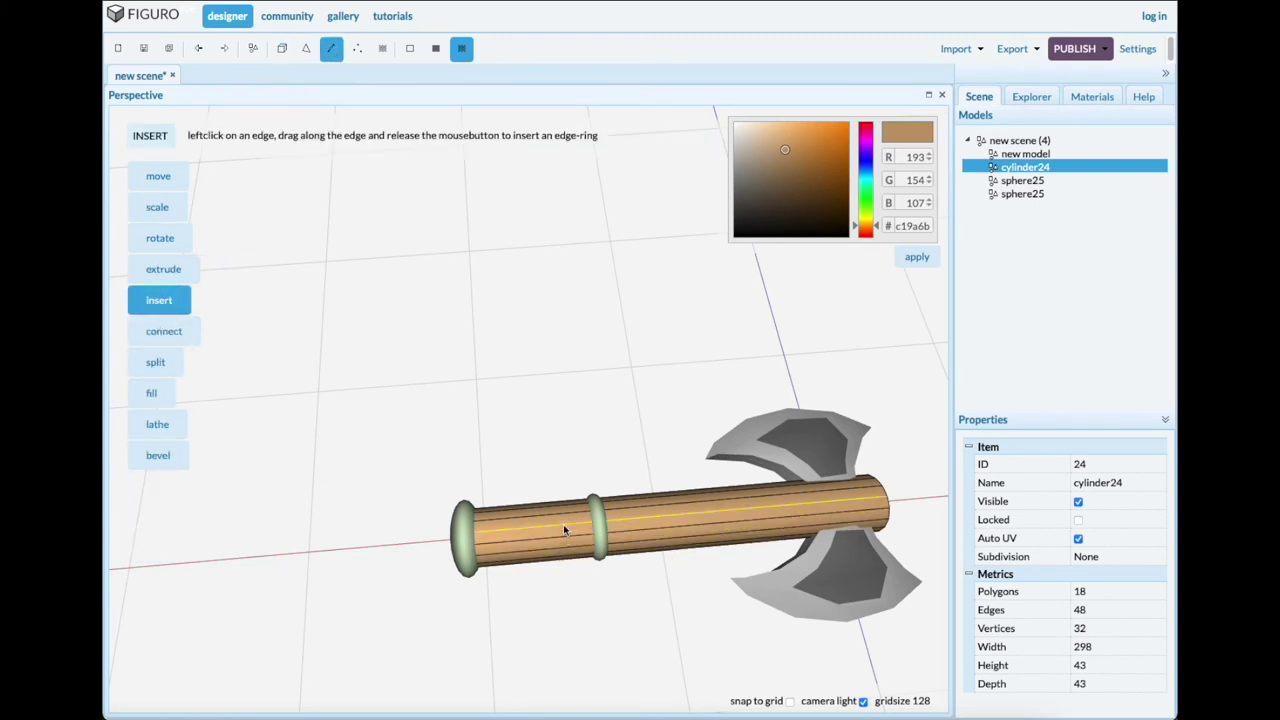
drag(568, 530, 566, 528)
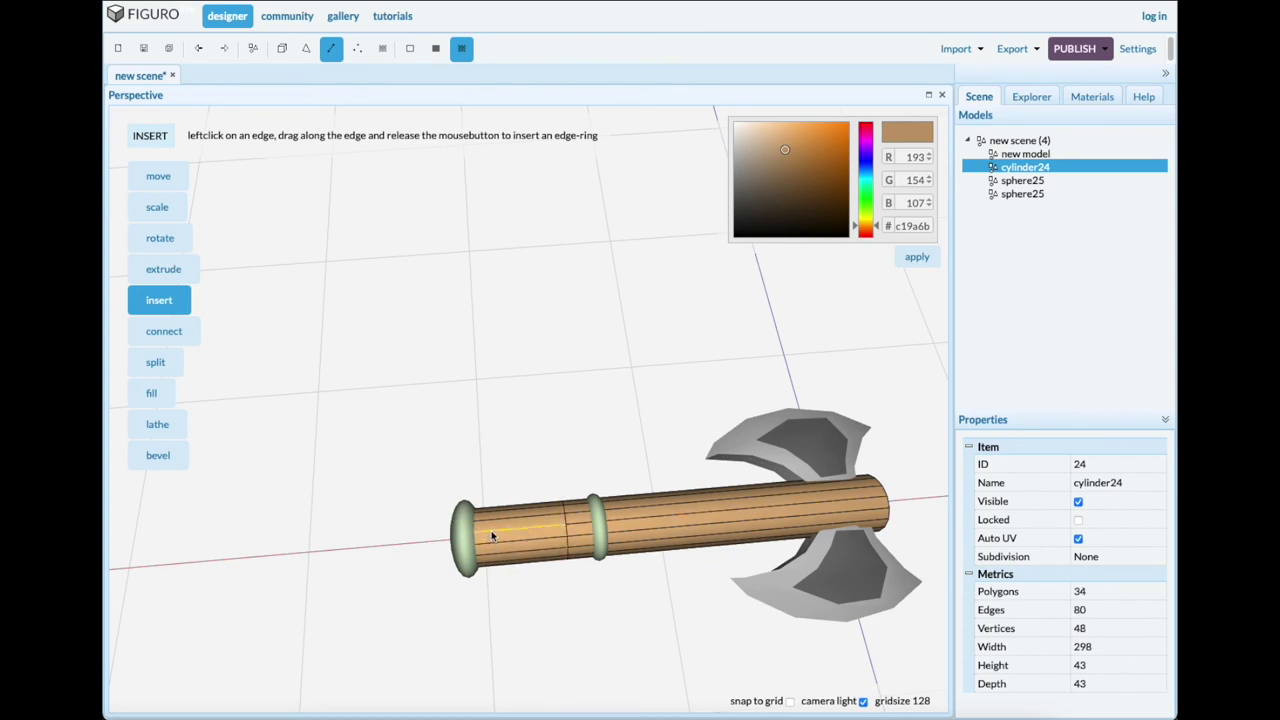
drag(490, 531, 577, 535)
scroll(537, 569, up, 2)
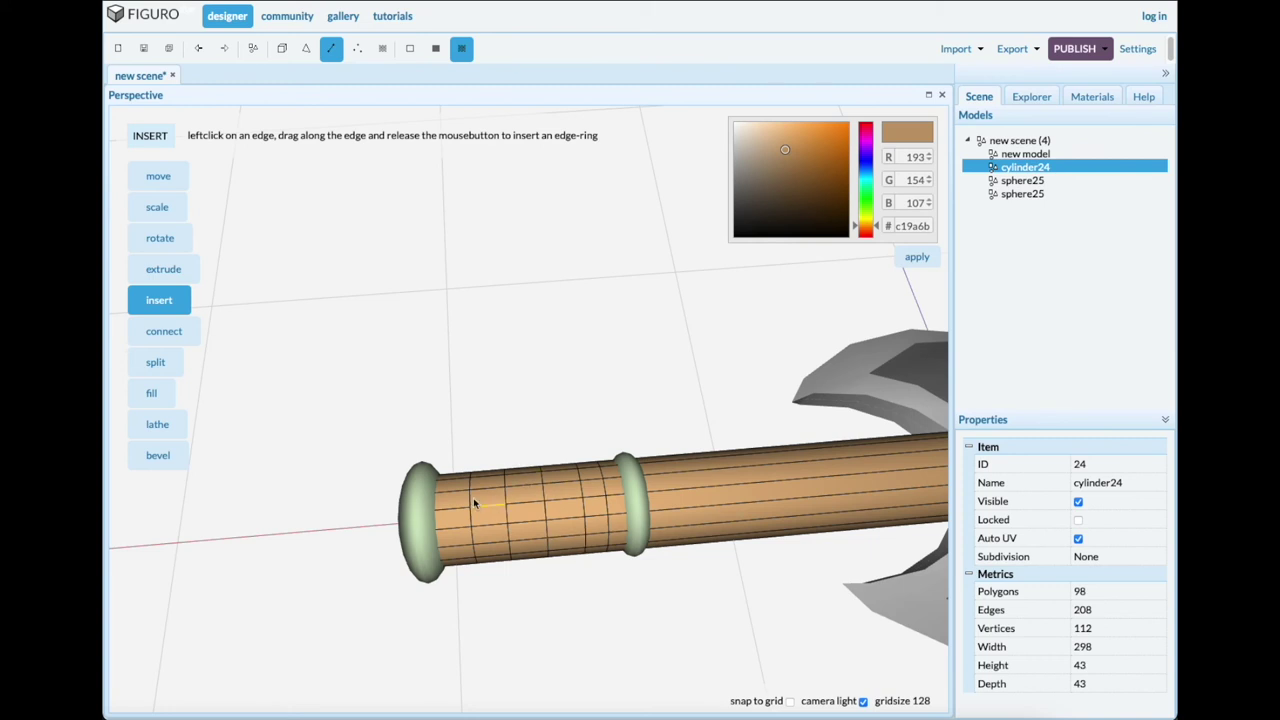
Select the full band of polygons around the middle of the grip and scale it inward to narrow the handle.
click(306, 48)
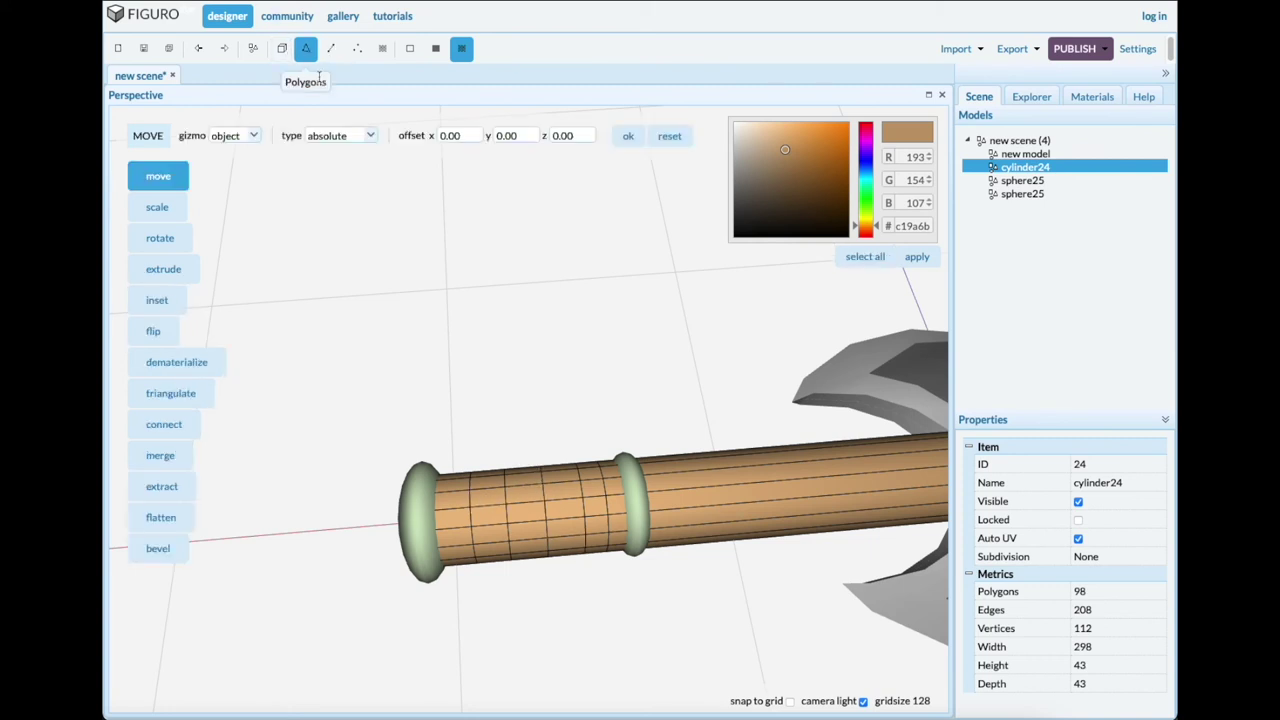
click(518, 500)
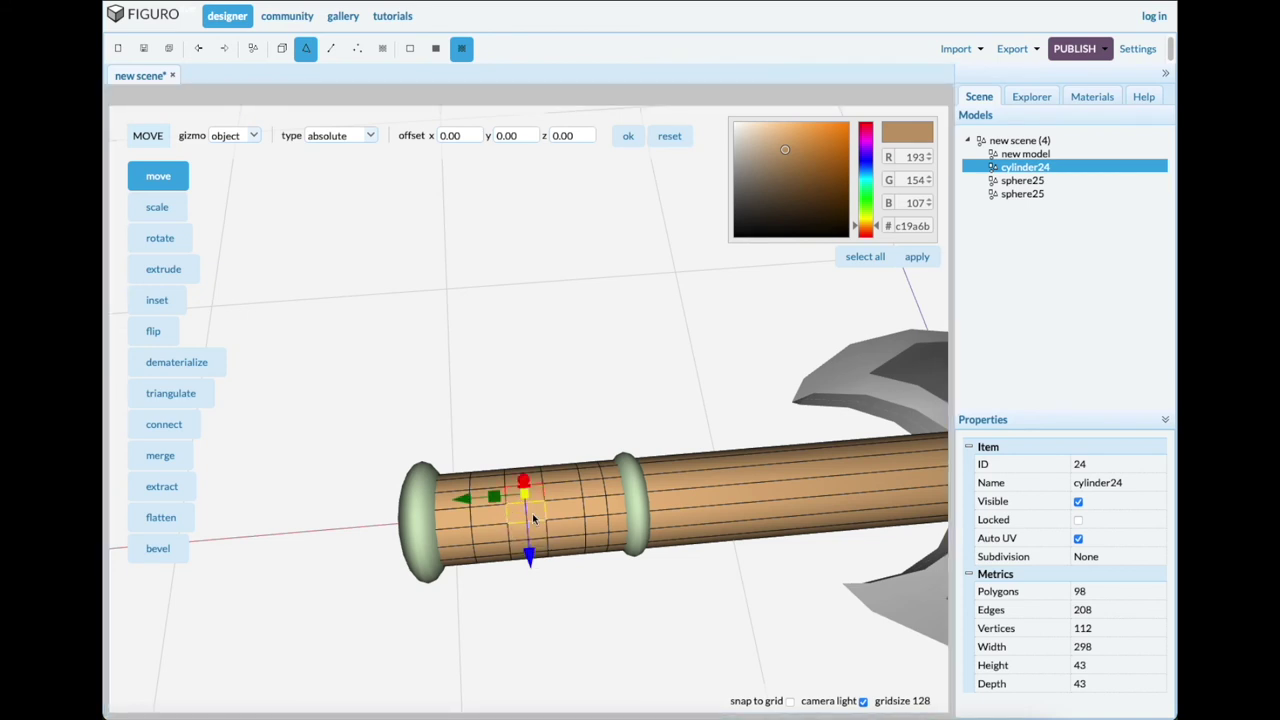
shift+click(535, 516)
shift+double_click(528, 513)
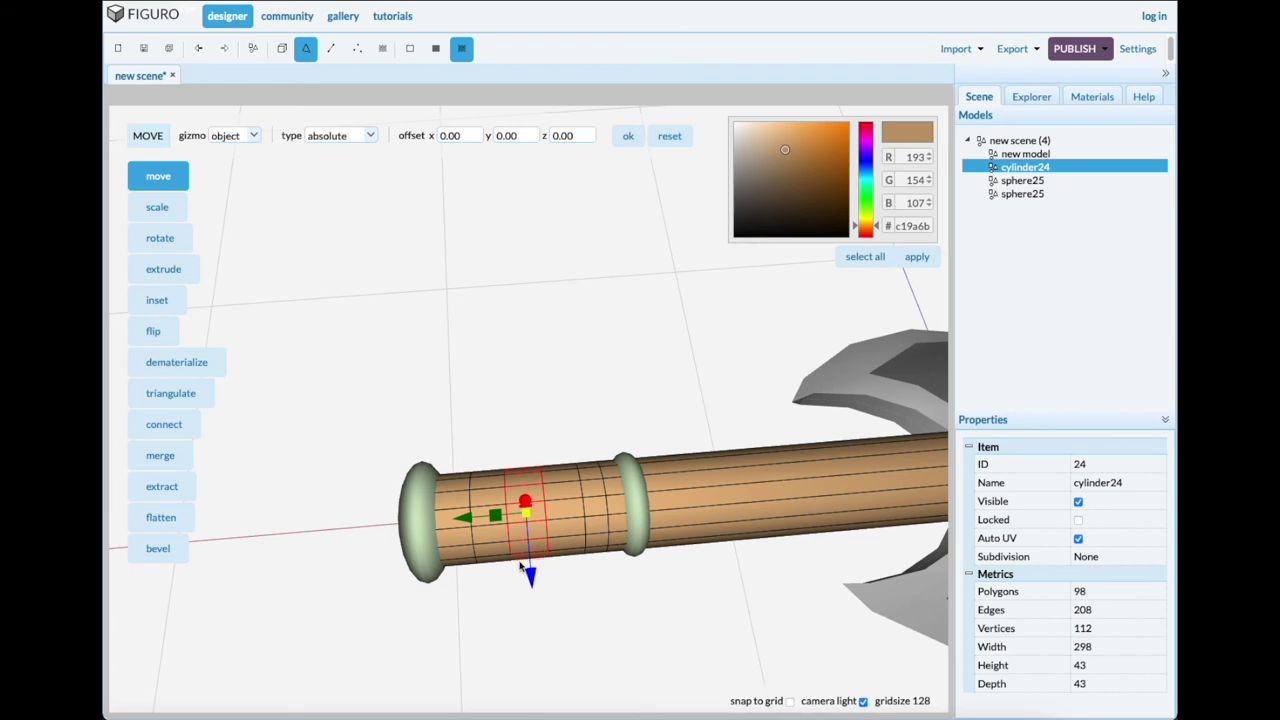
click(160, 208)
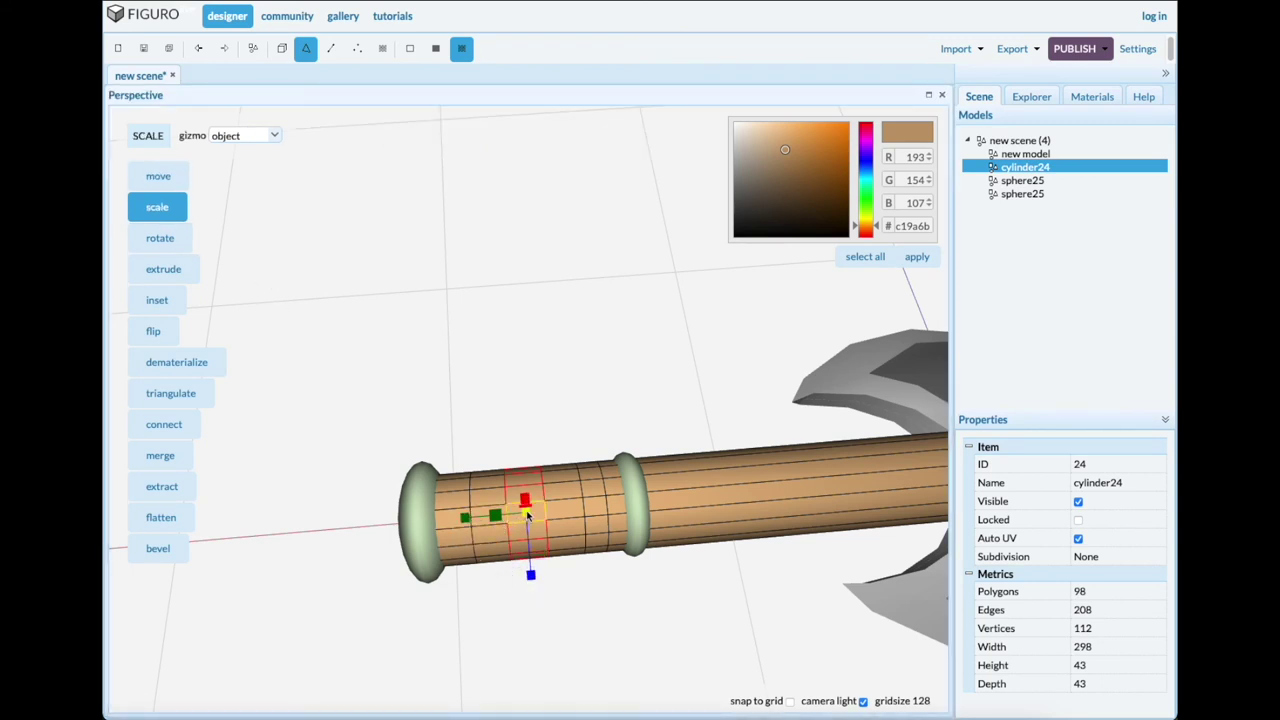
drag(527, 513, 527, 515)
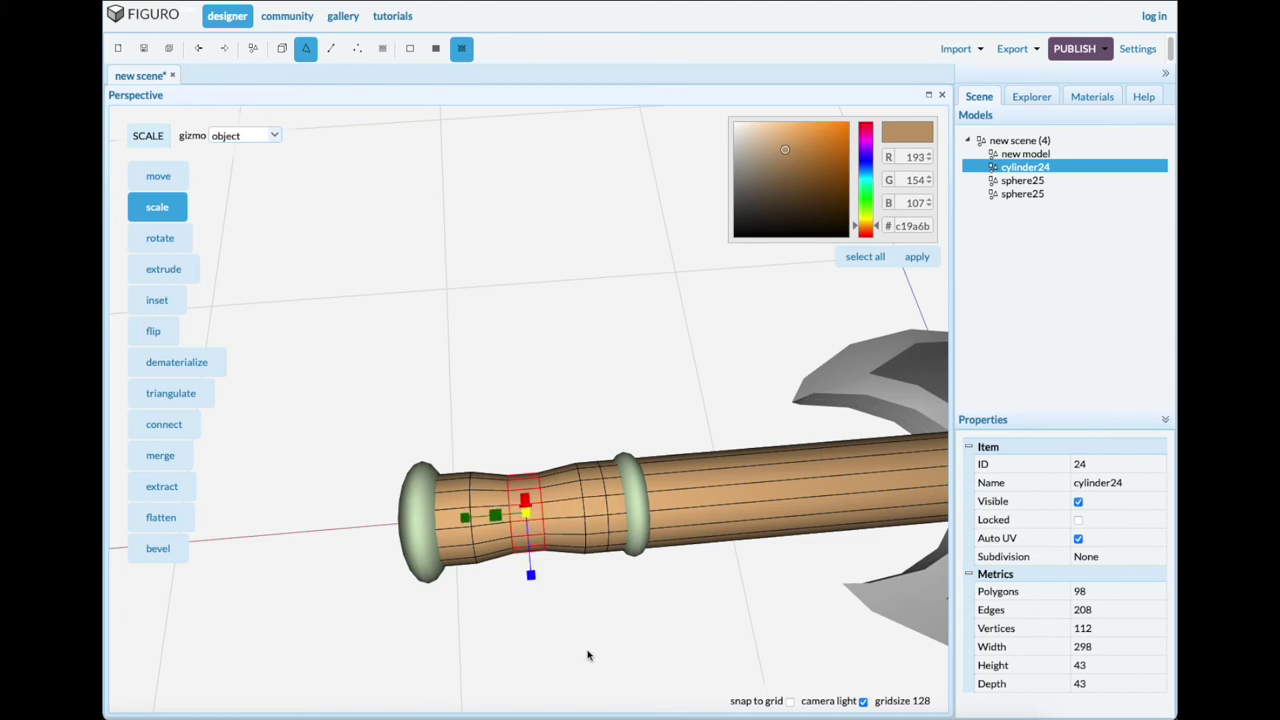
click(589, 653)
Select the adjacent polygon band on the axe-head side of the narrowed band and scale it inward slightly.
click(564, 513)
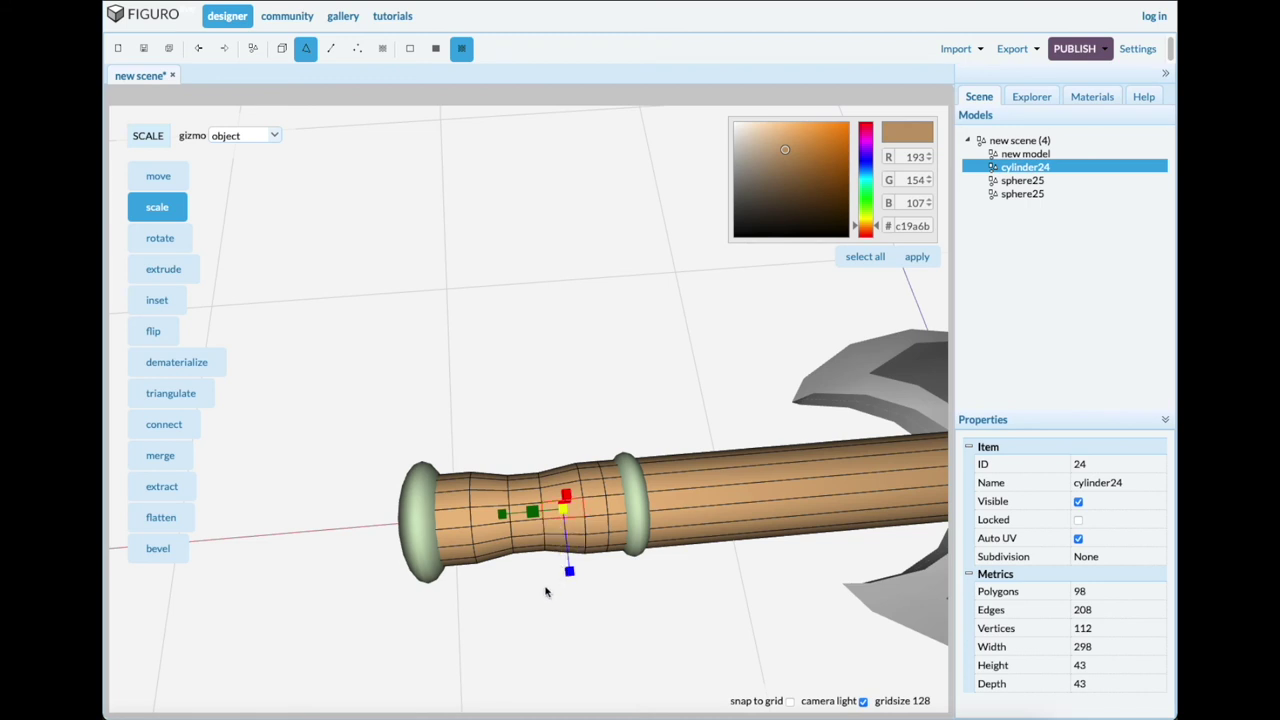
drag(567, 570, 562, 575)
click(568, 524)
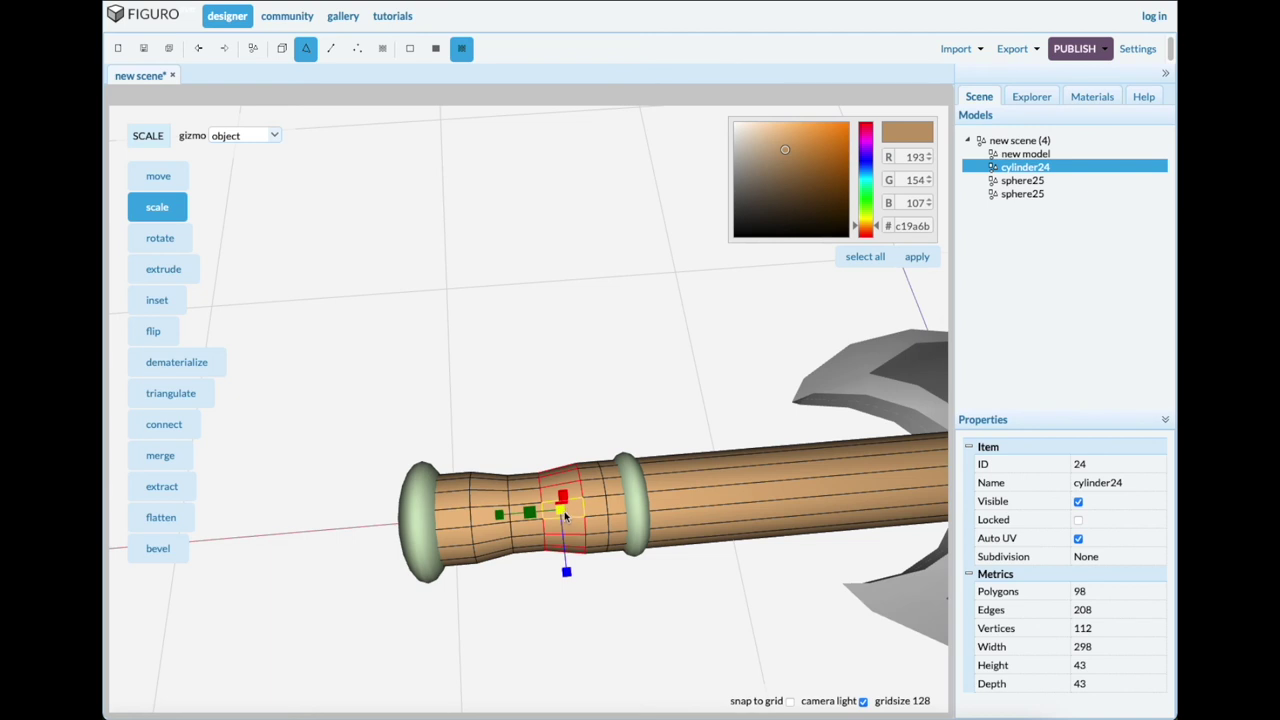
drag(562, 513, 562, 513)
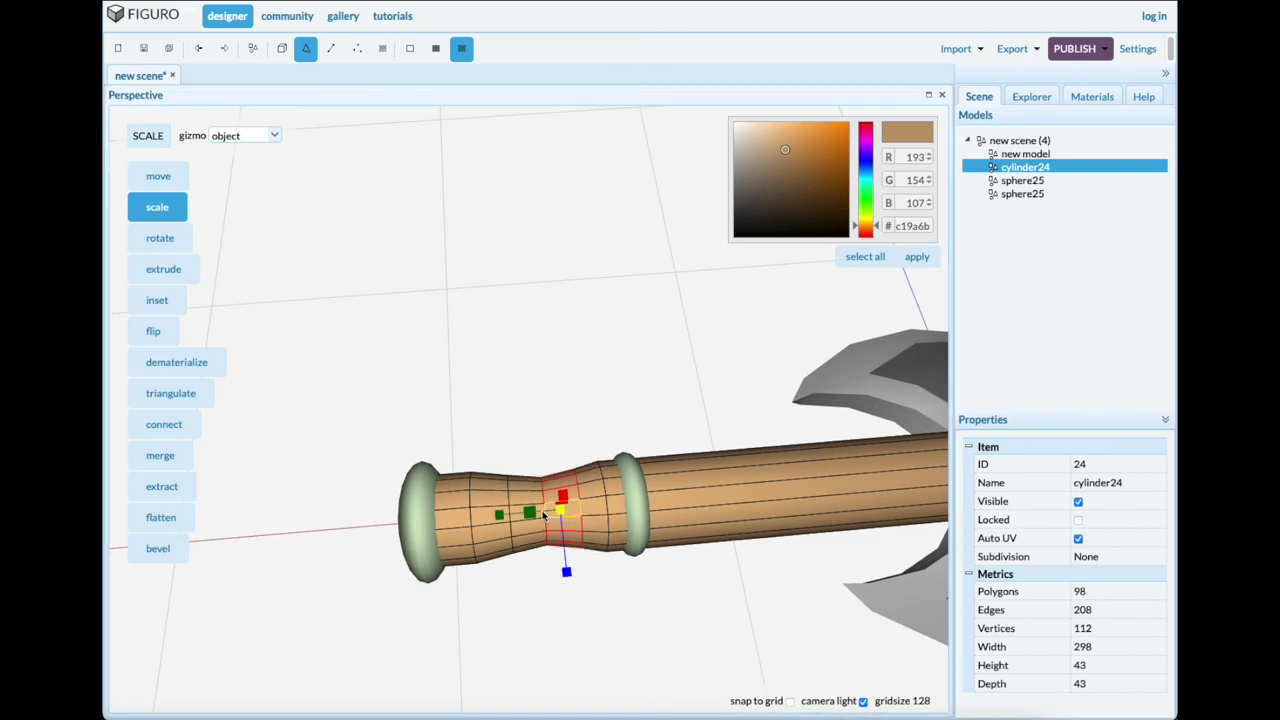
Select the polygon band between the narrowed grip and the end sphere and scale it inward slightly.
click(477, 517)
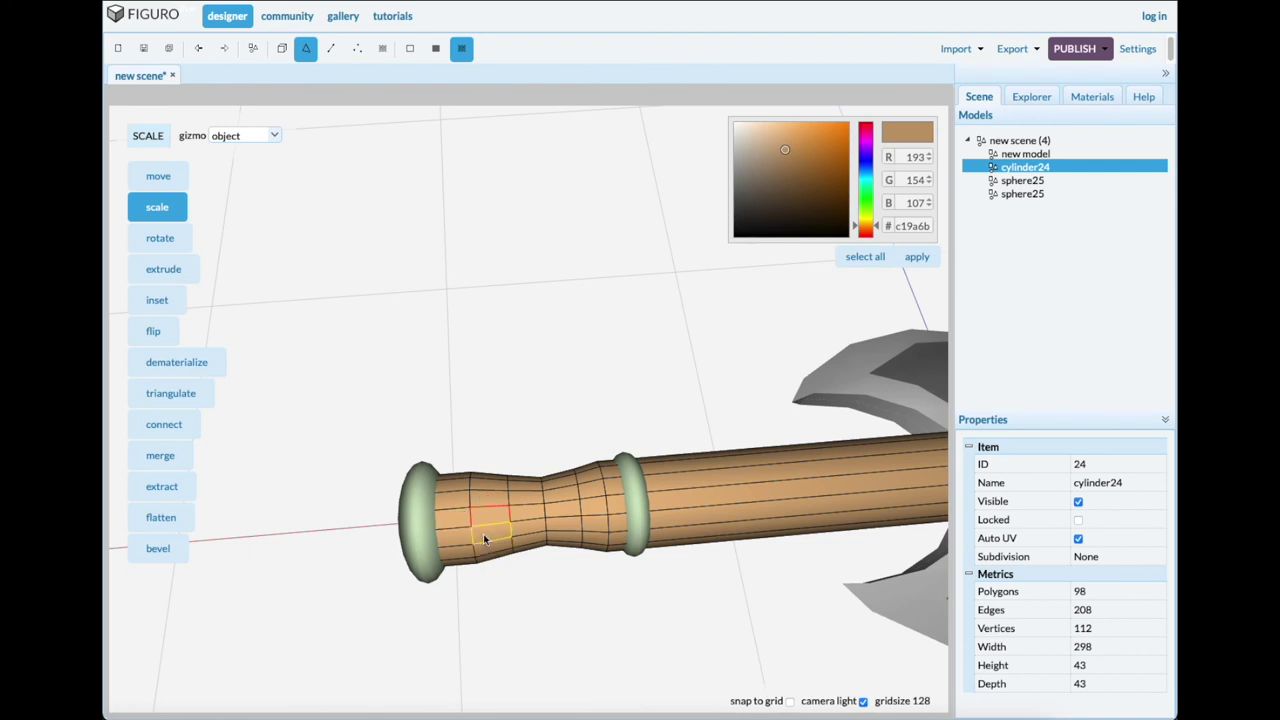
click(485, 538)
drag(494, 522, 495, 519)
scroll(558, 556, down, 3)
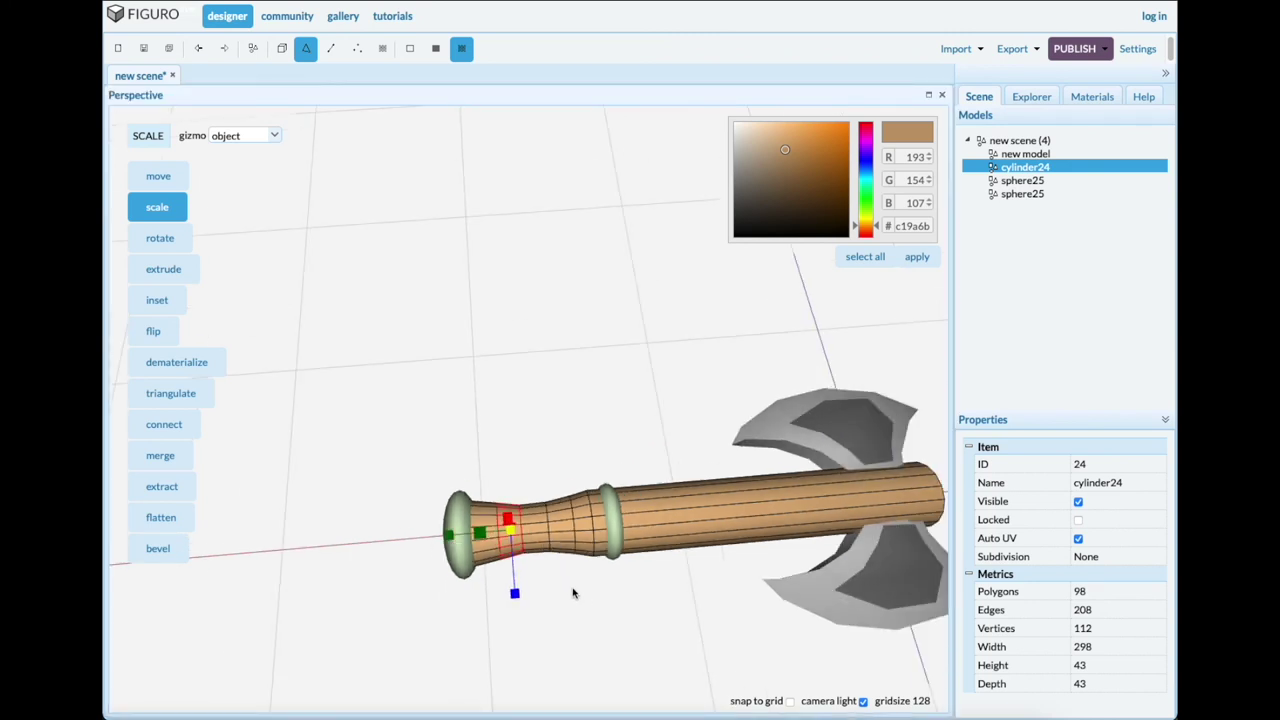
click(575, 593)
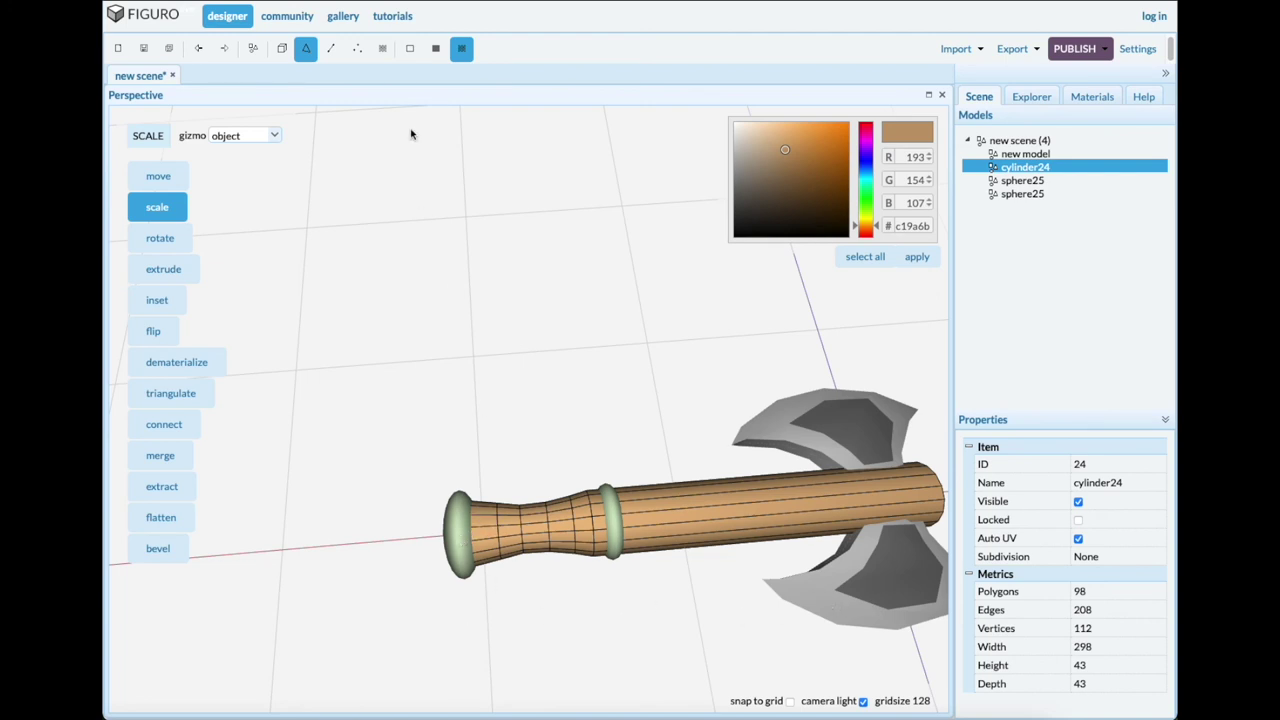
Recolour both flattened handle spheres to the muted gold #b3aa50.
click(281, 48)
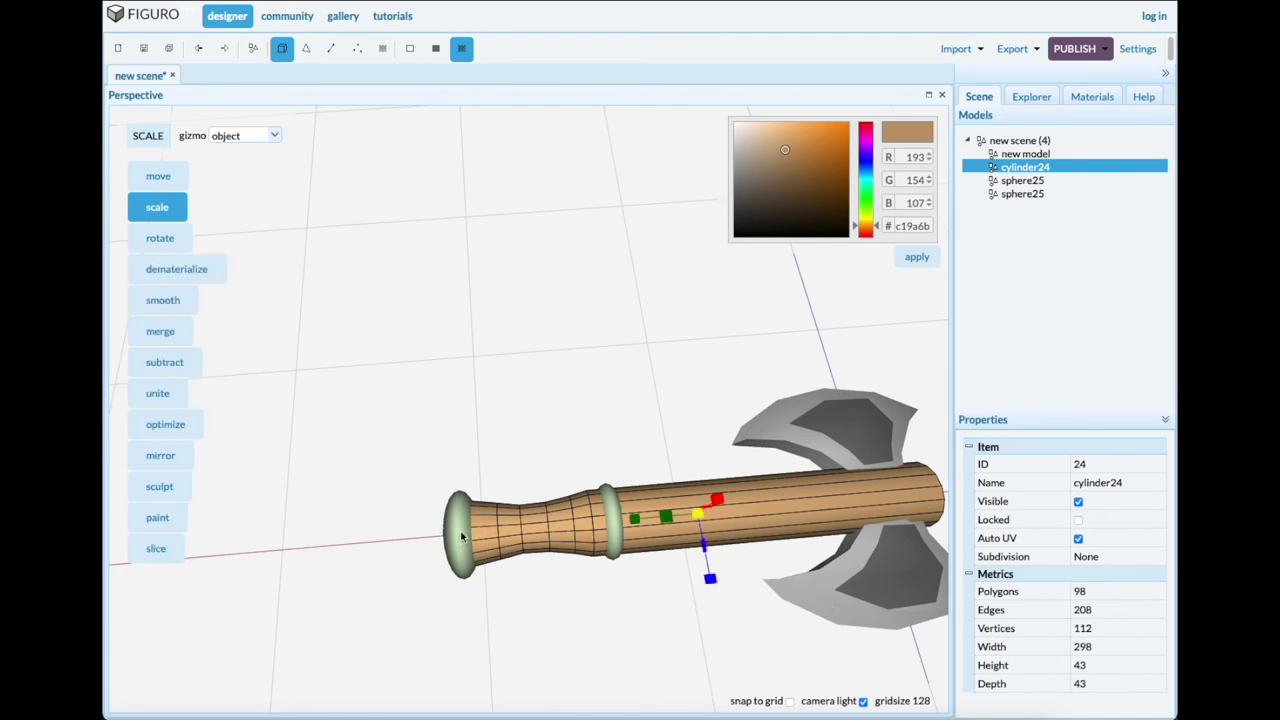
click(462, 536)
shift+click(615, 545)
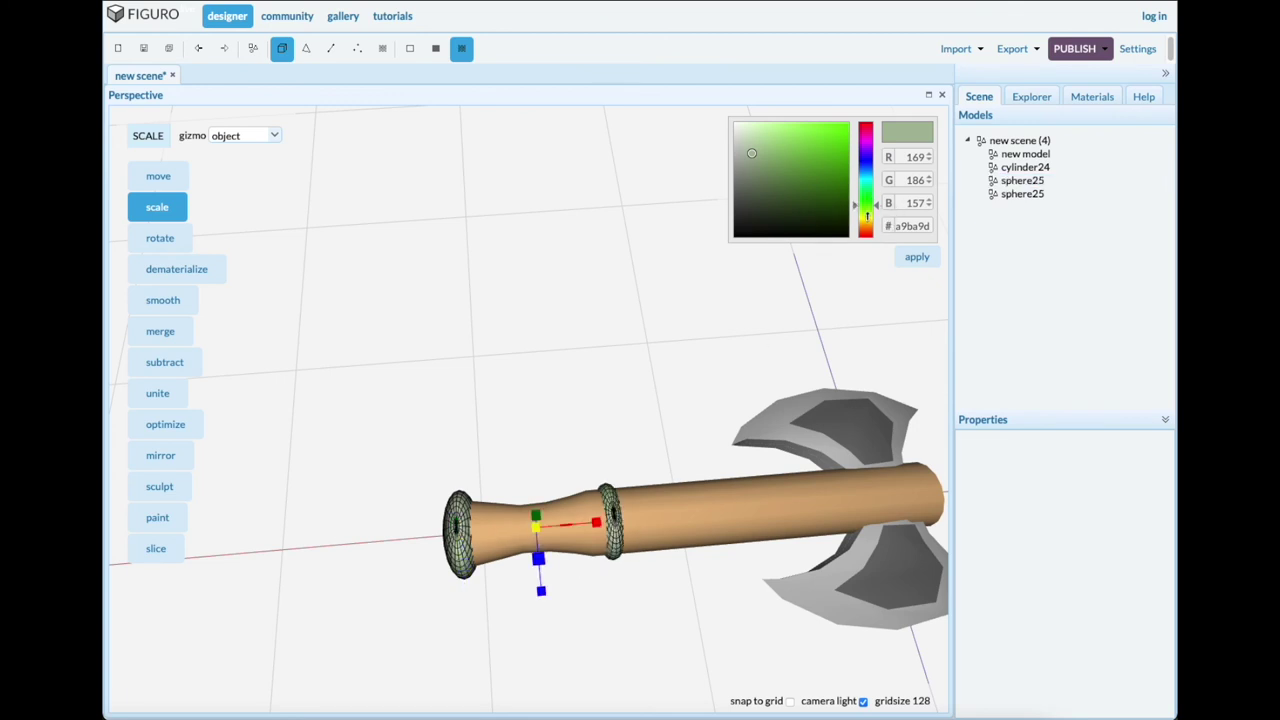
drag(866, 208, 866, 217)
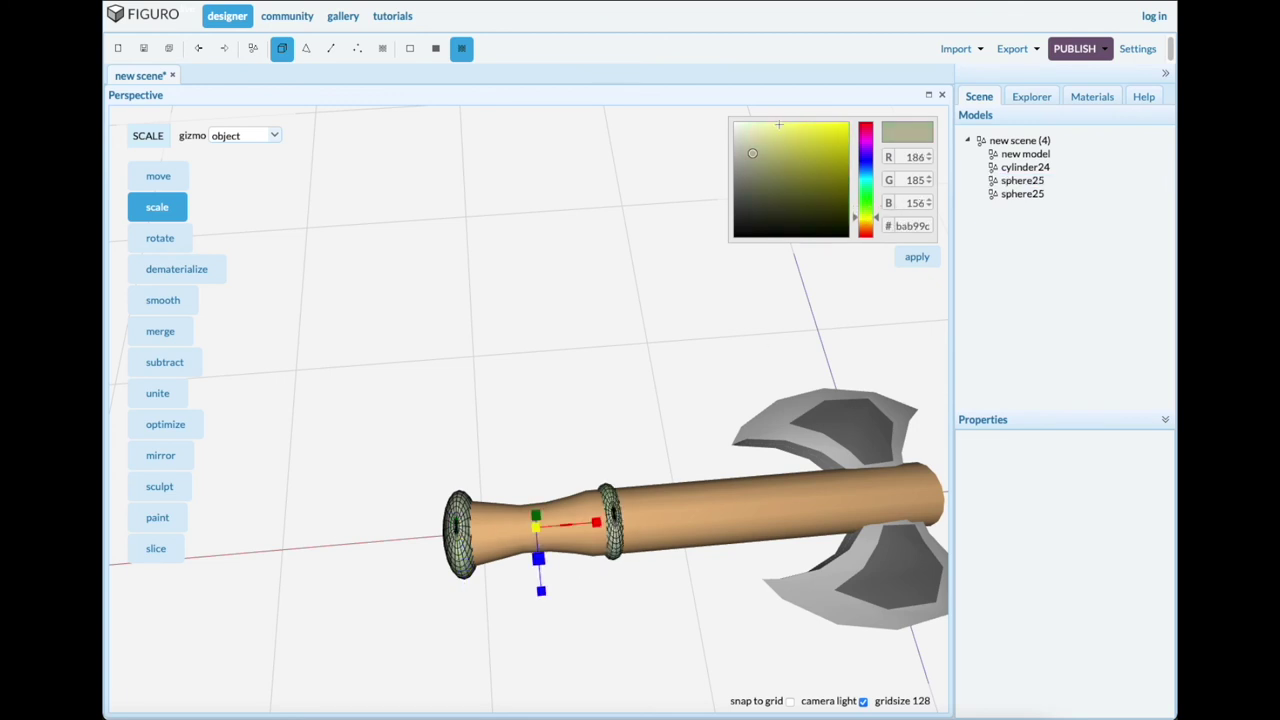
mouse_move(762, 160)
mouse_down()
mouse_move(800, 143)
mouse_move(798, 156)
mouse_up()
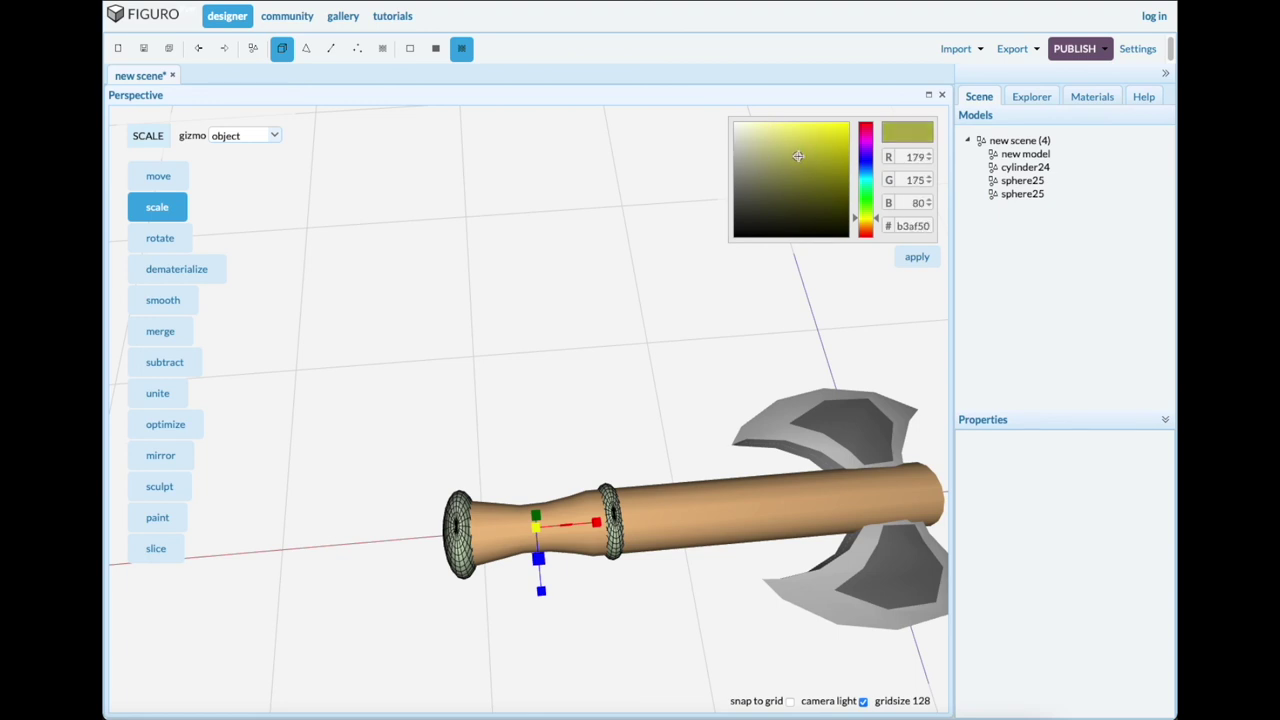
drag(861, 217, 869, 219)
click(921, 258)
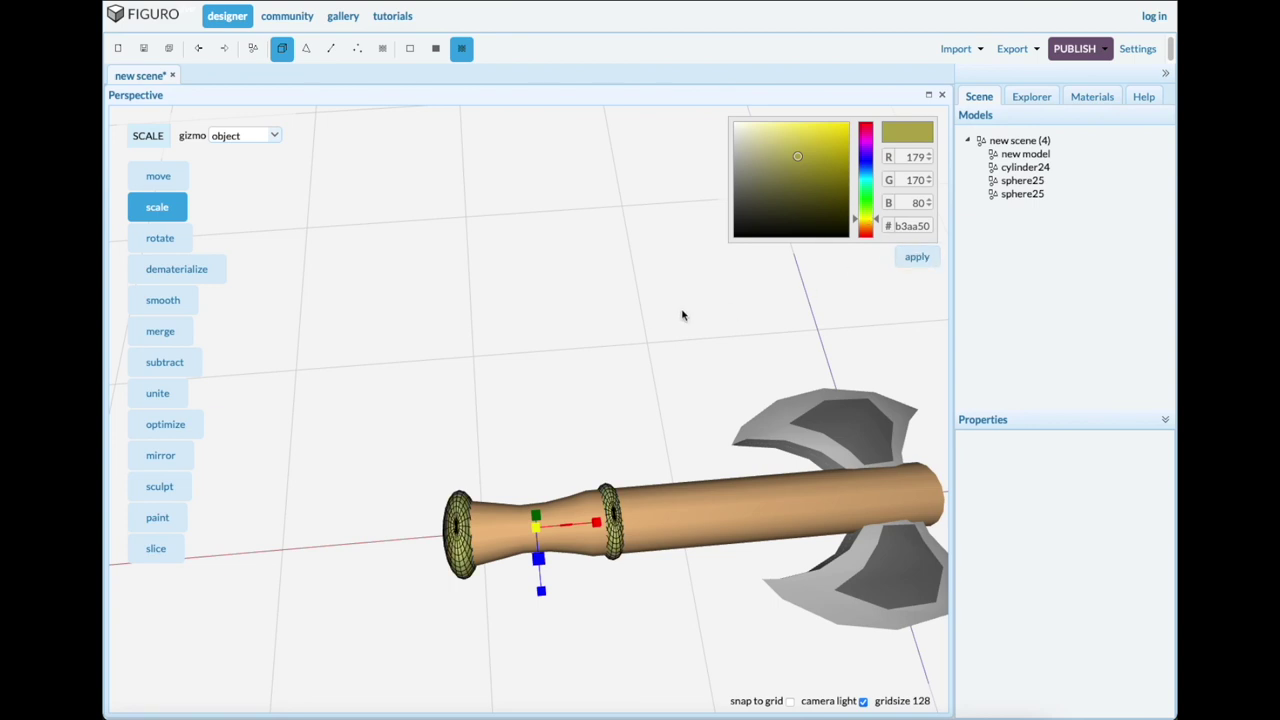
Recolour the handle cylinder to dark brown #75502a and scale it down uniformly to about 266 wide and 38 thick.
click(675, 525)
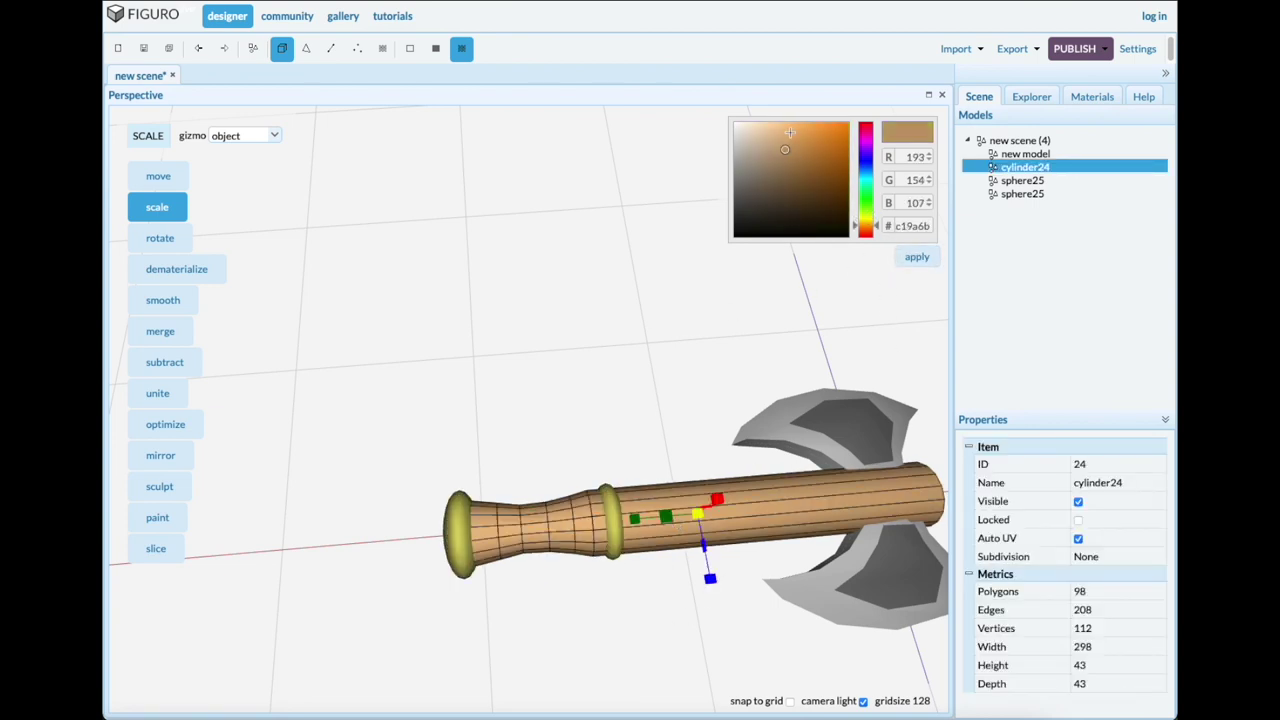
drag(788, 147, 808, 184)
click(918, 259)
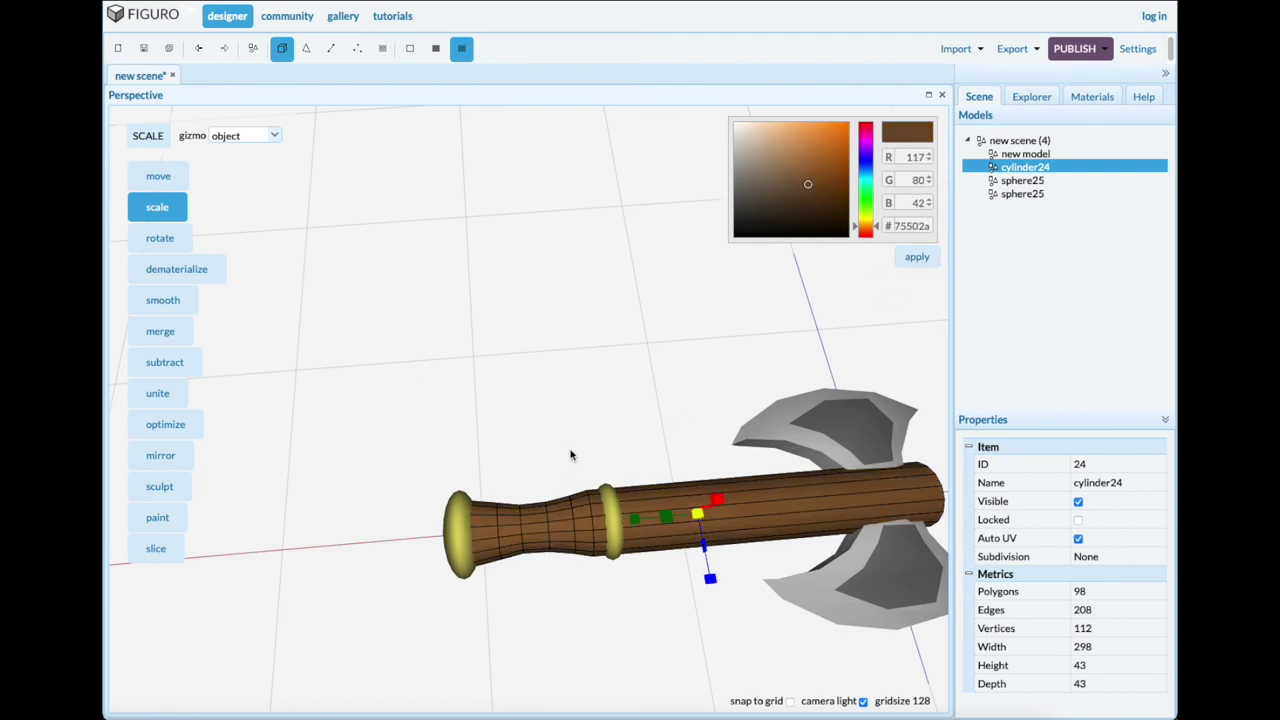
mouse_move(657, 417)
mouse_down()
mouse_move(591, 371)
mouse_move(660, 411)
mouse_up()
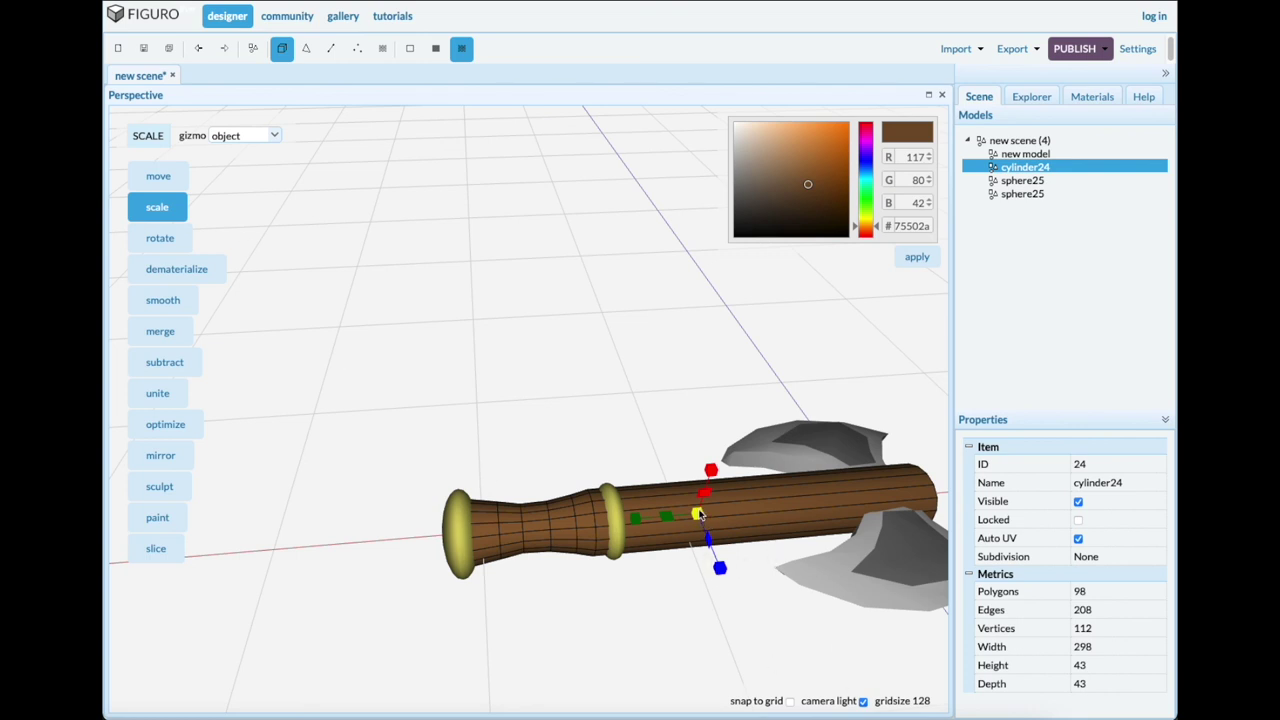
drag(700, 514, 697, 514)
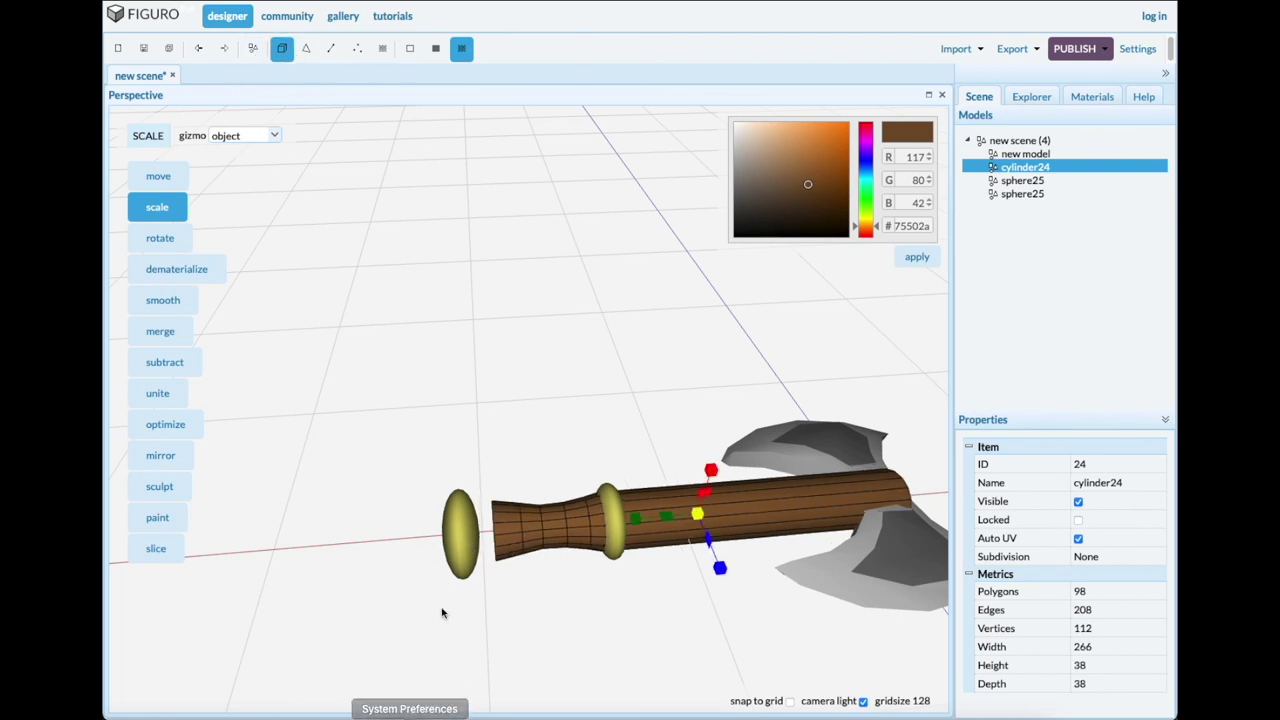
Move the flattened end sphere along the handle axis until it sits against the grip's end.
click(456, 547)
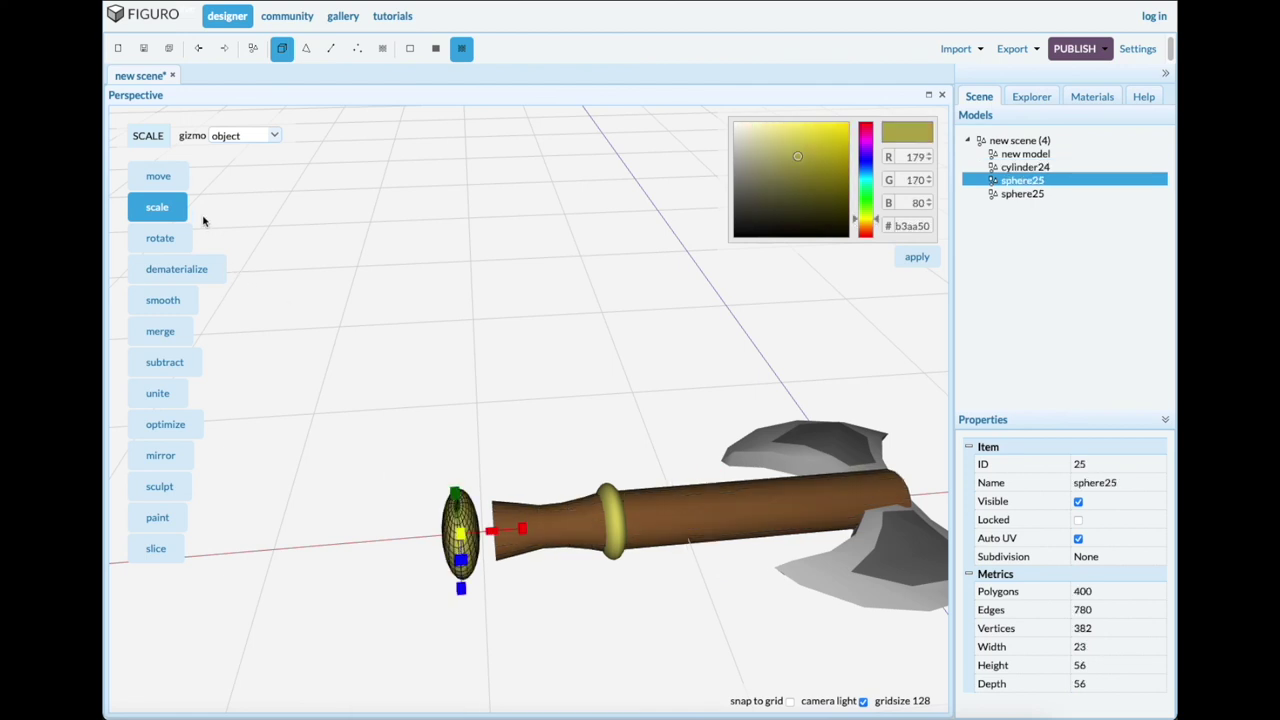
click(165, 178)
click(515, 520)
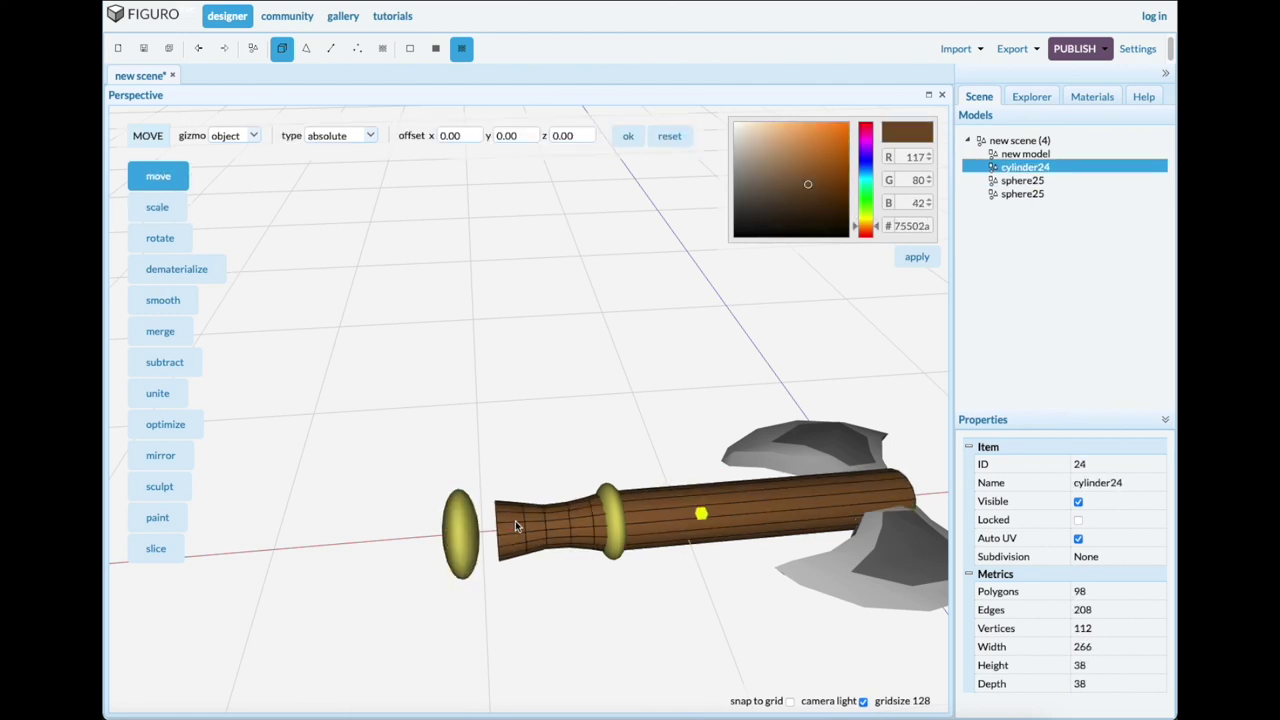
click(199, 48)
click(461, 543)
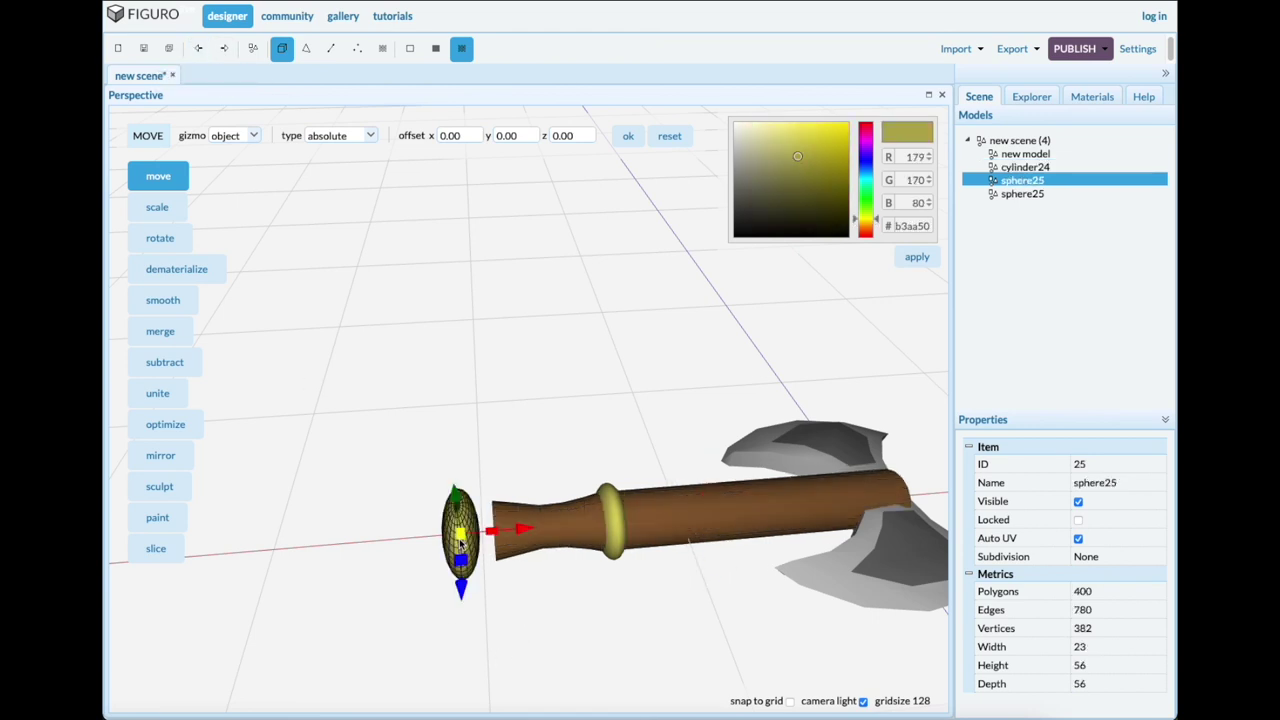
drag(523, 535, 543, 531)
scroll(665, 565, down, 2)
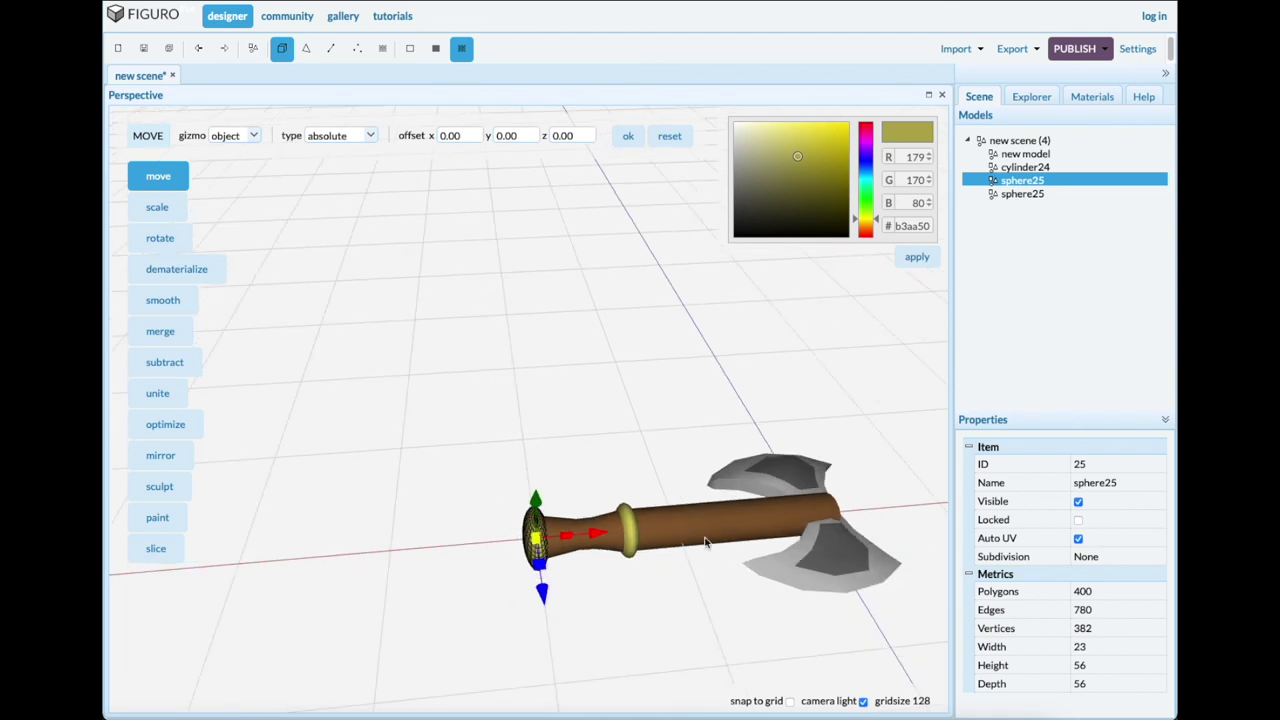
Select the handle's end polygon at the axe head and move it outward, lengthening the cylinder to about 286.
drag(886, 643, 823, 597)
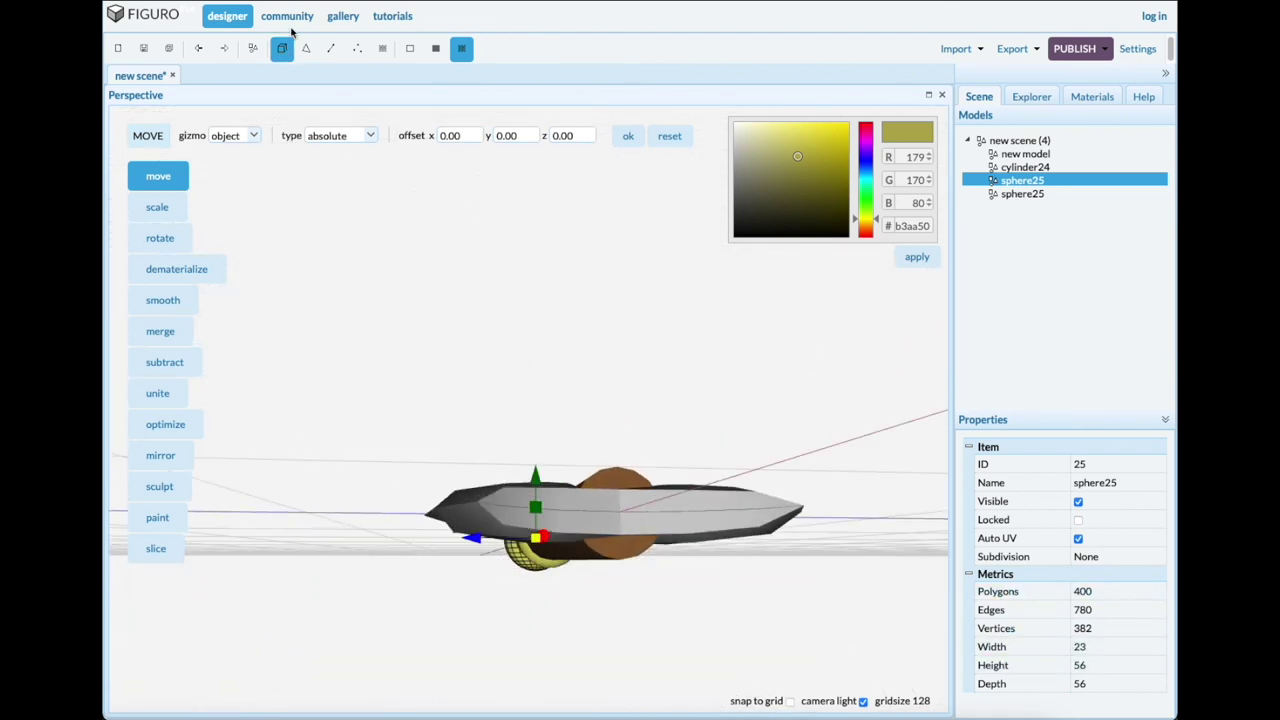
click(308, 50)
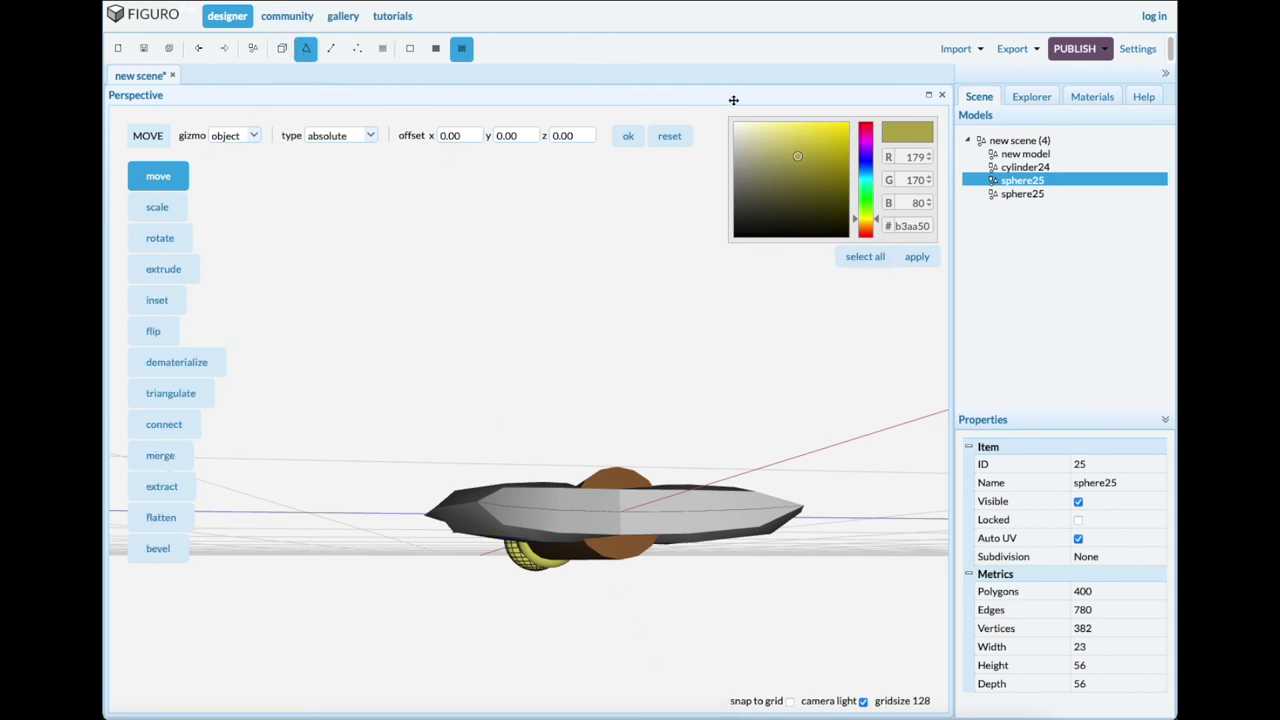
drag(656, 628, 662, 629)
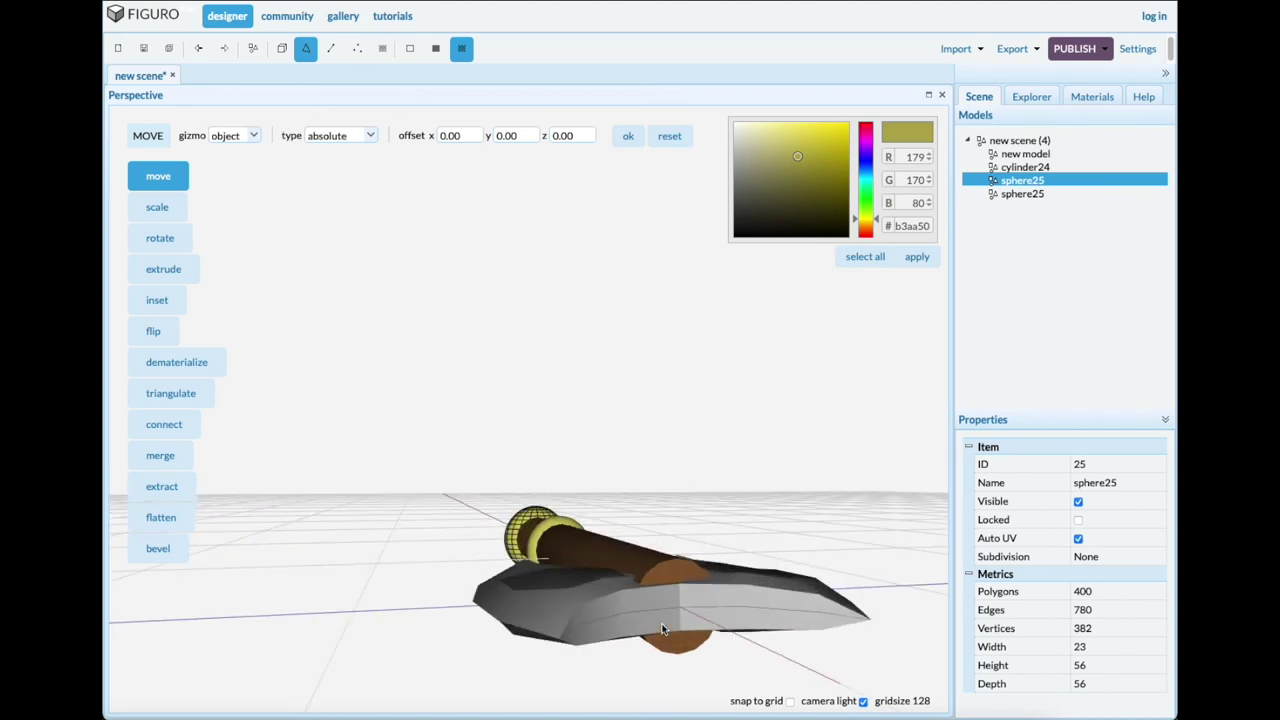
click(282, 48)
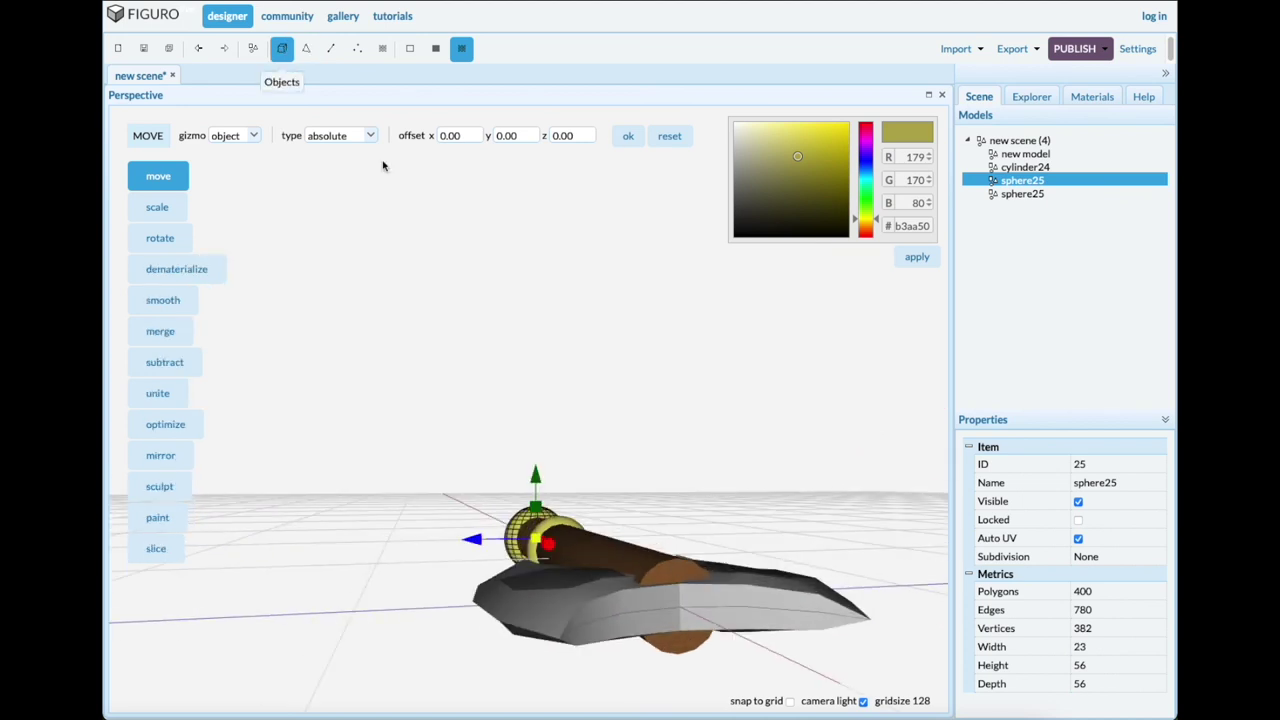
click(662, 579)
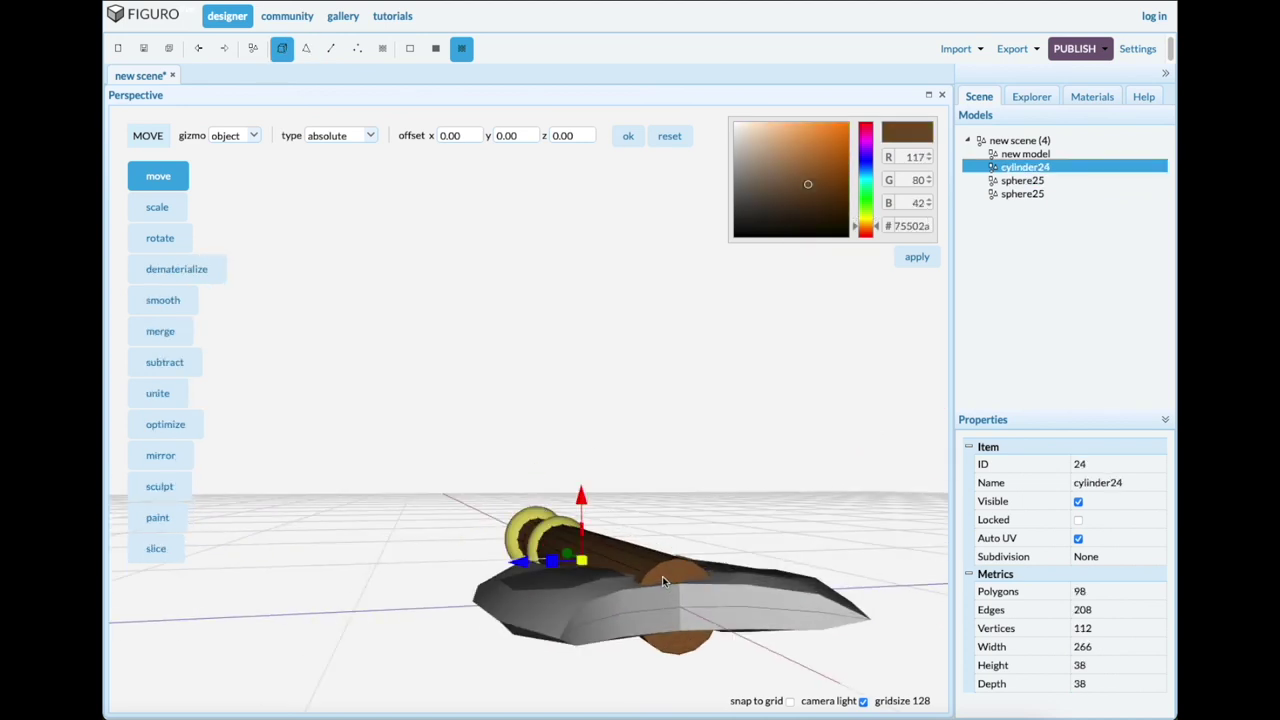
click(306, 48)
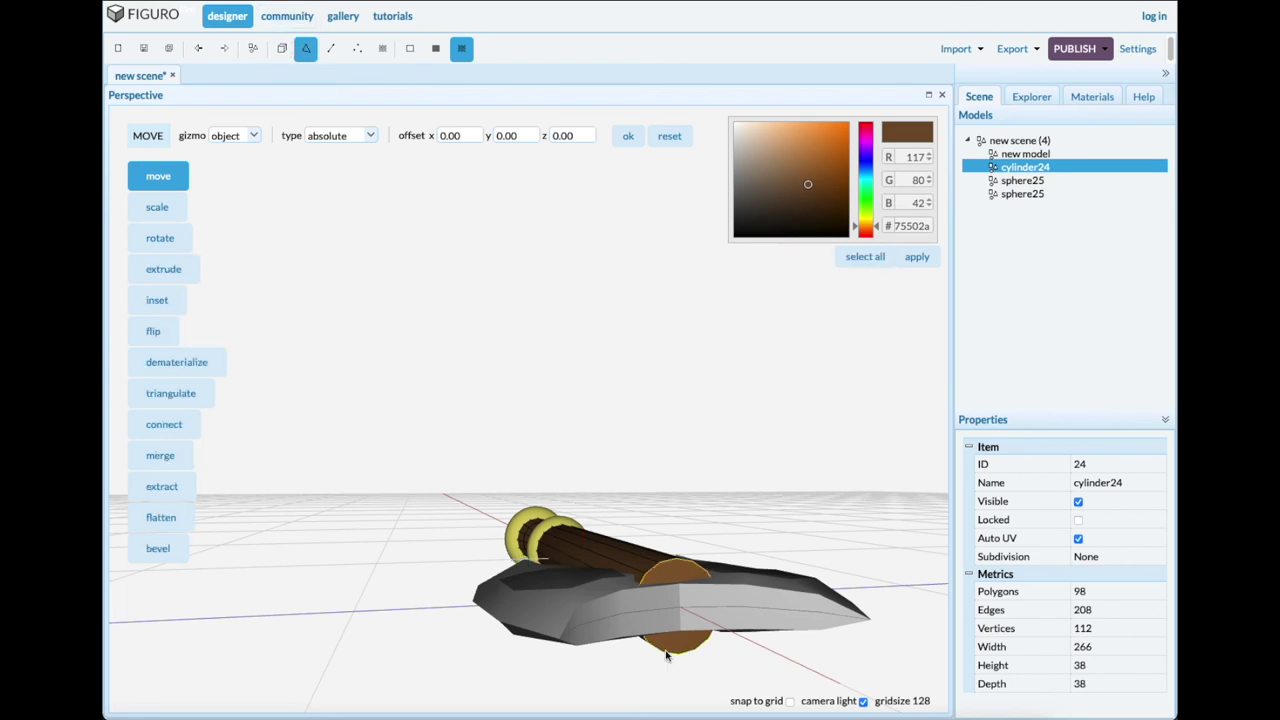
click(676, 651)
drag(684, 700, 711, 694)
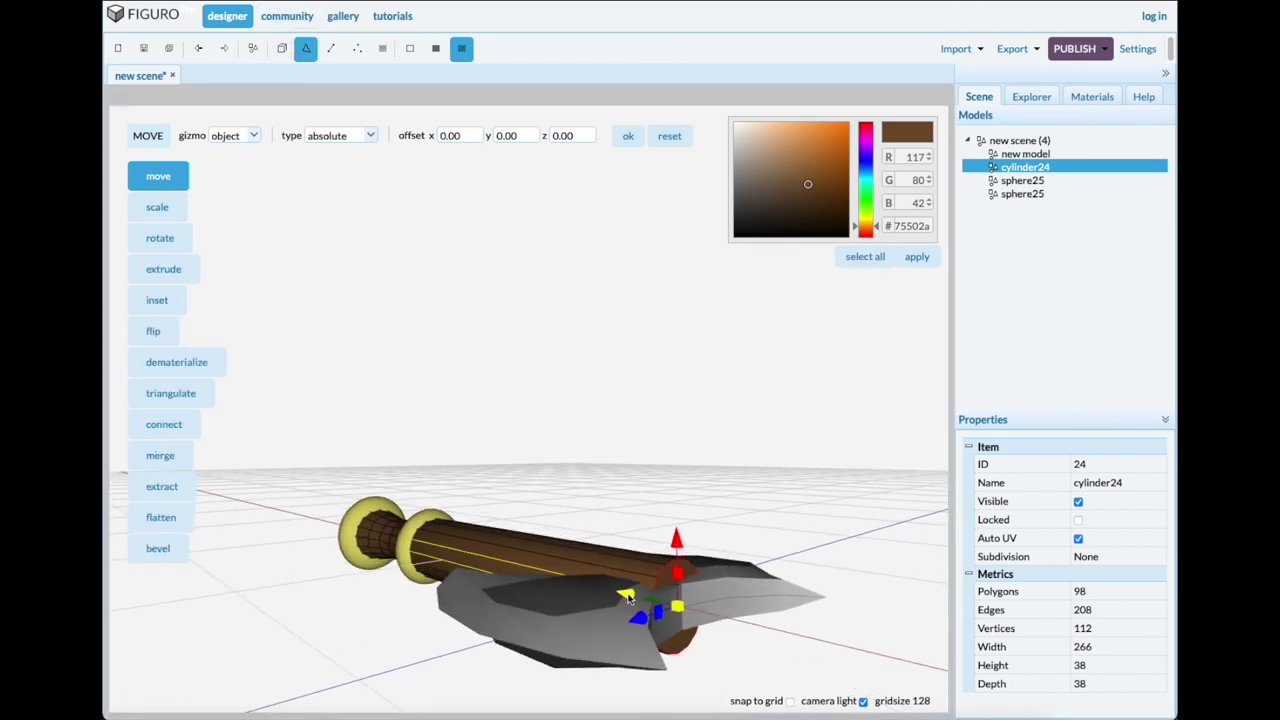
drag(627, 592, 652, 611)
scroll(571, 483, down, 5)
drag(449, 554, 546, 599)
drag(557, 537, 567, 535)
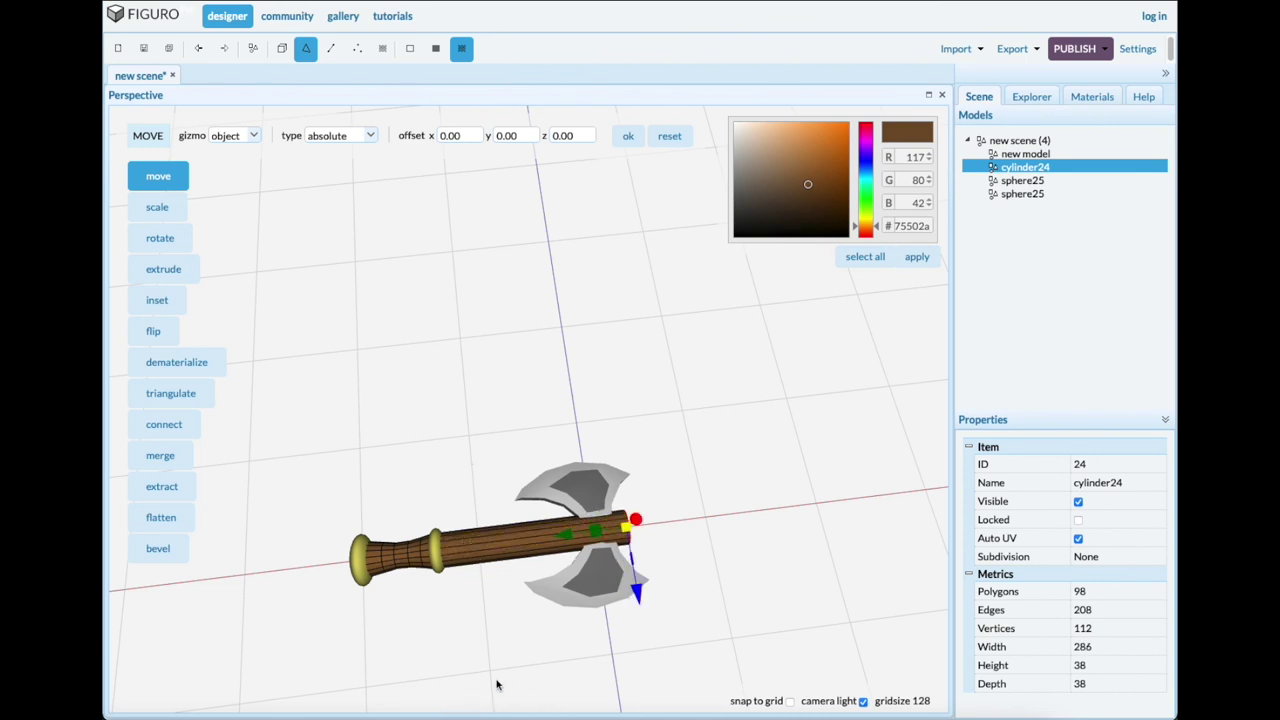
Leave polygon editing, clear the handle selection and view the whole axe from above.
scroll(487, 691, up, 2)
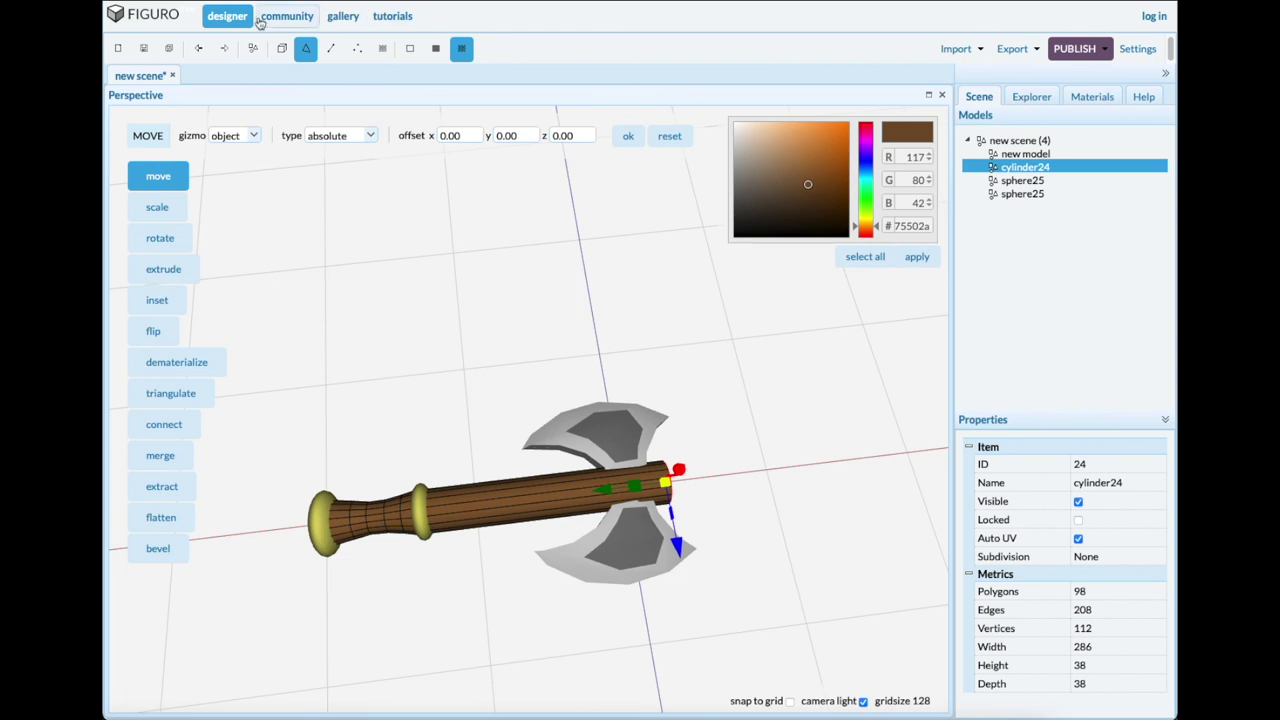
click(253, 48)
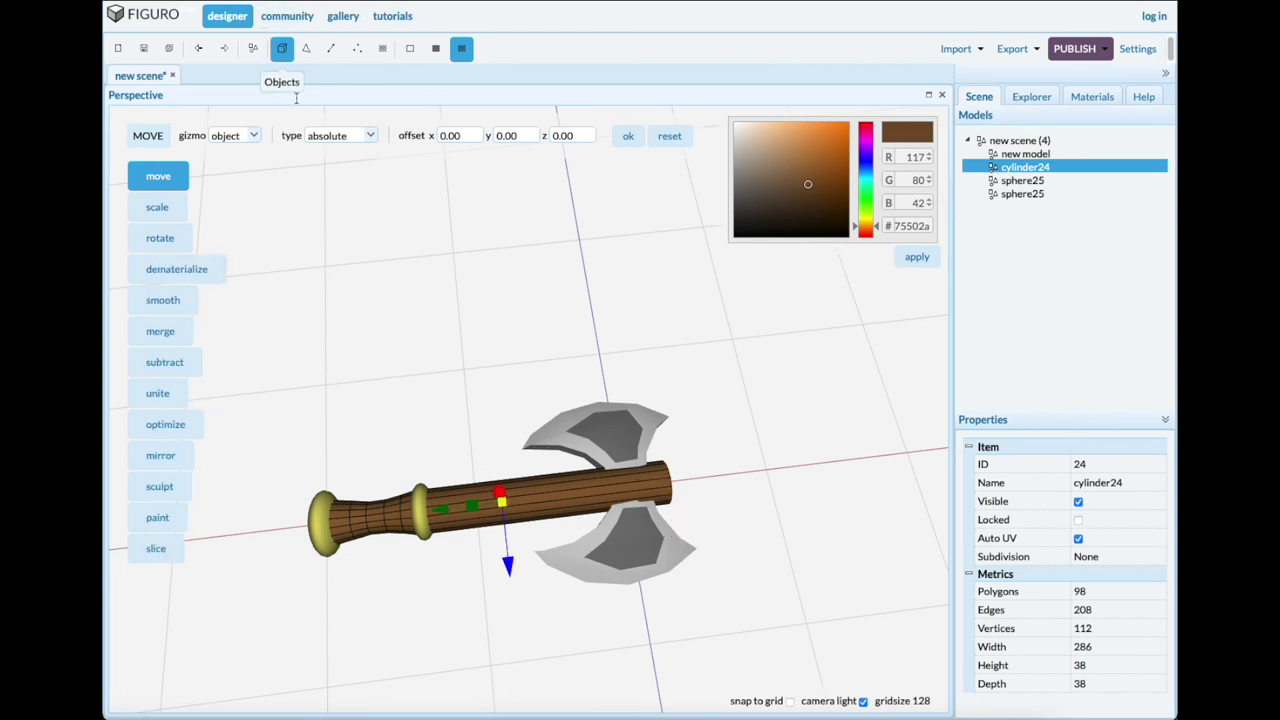
click(484, 654)
mouse_move(484, 655)
mouse_down()
mouse_move(480, 543)
mouse_move(486, 658)
mouse_up()
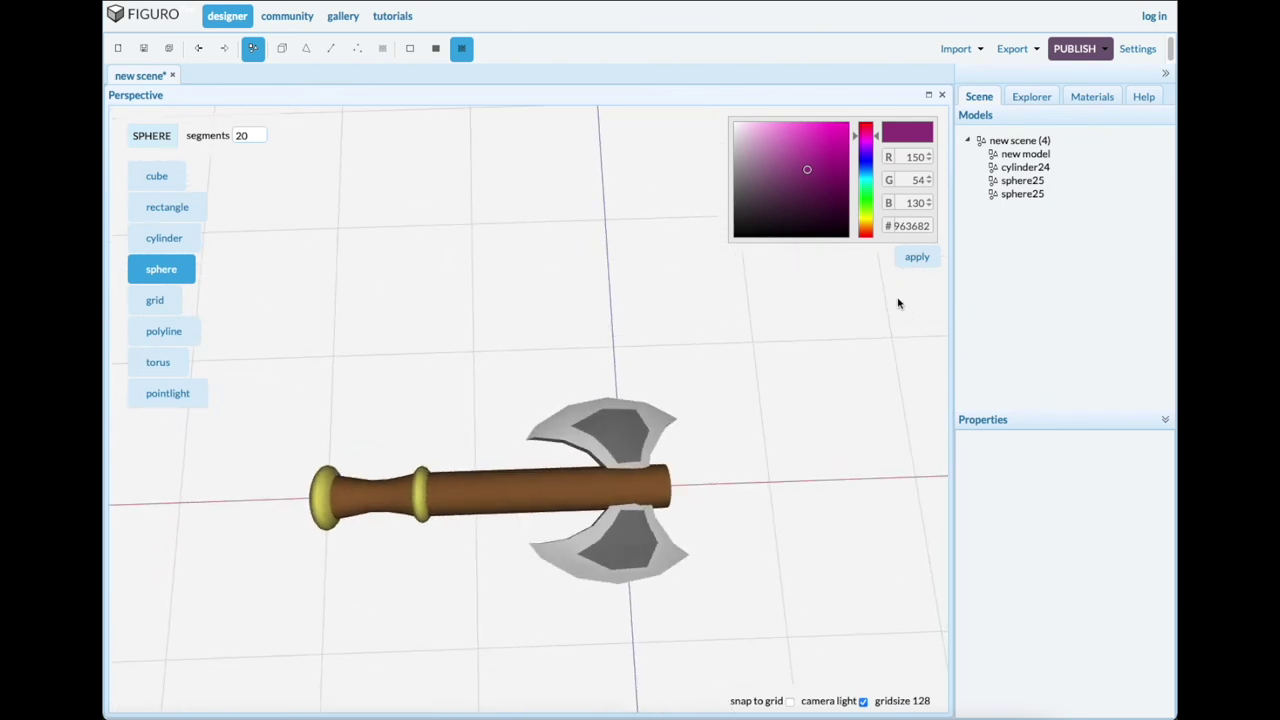